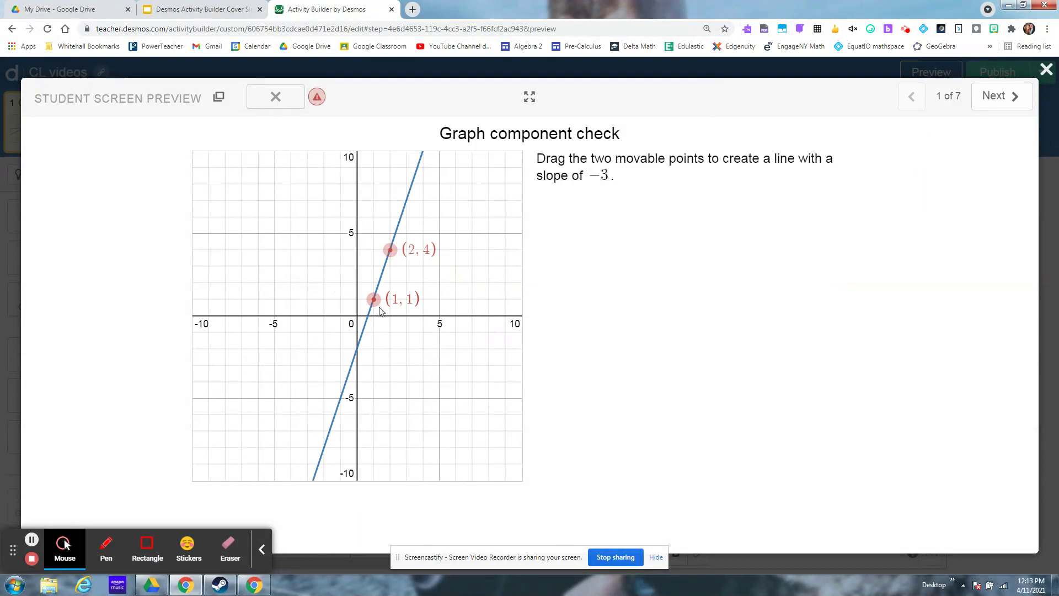
- Test the slope check in the preview with points at (0, 4) and (1, 1), and at (−1, 4) and (0, 1), and close the preview
{"action": "left_click", "coordinate": [388, 248]}
{"action": "left_click_drag", "start_coordinate": [389, 248], "coordinate": [358, 250]}
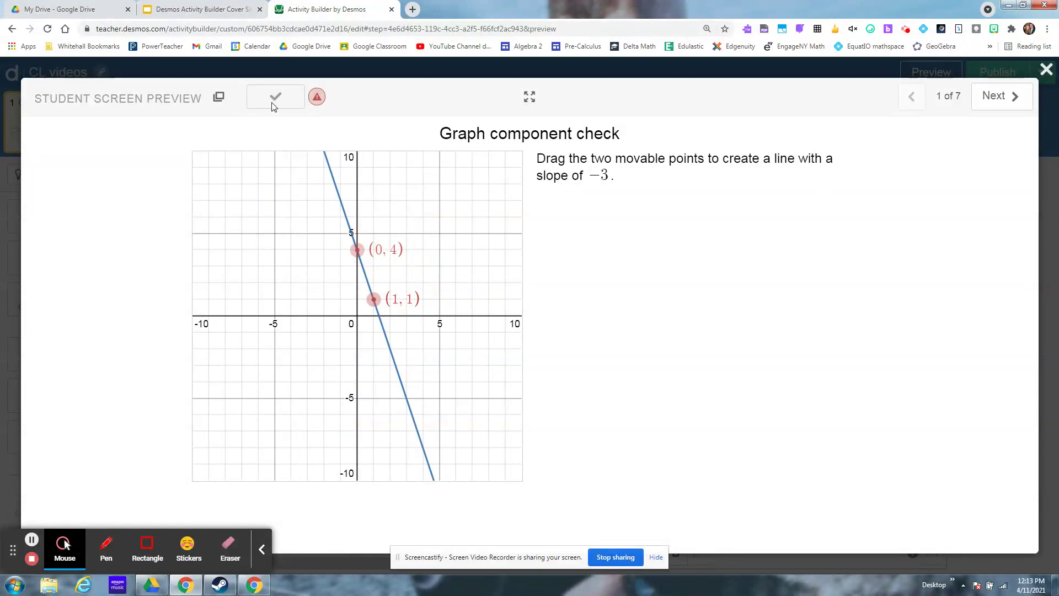
{"action": "left_click_drag", "start_coordinate": [374, 295], "coordinate": [361, 288]}
{"action": "left_click_drag", "start_coordinate": [358, 249], "coordinate": [342, 249]}
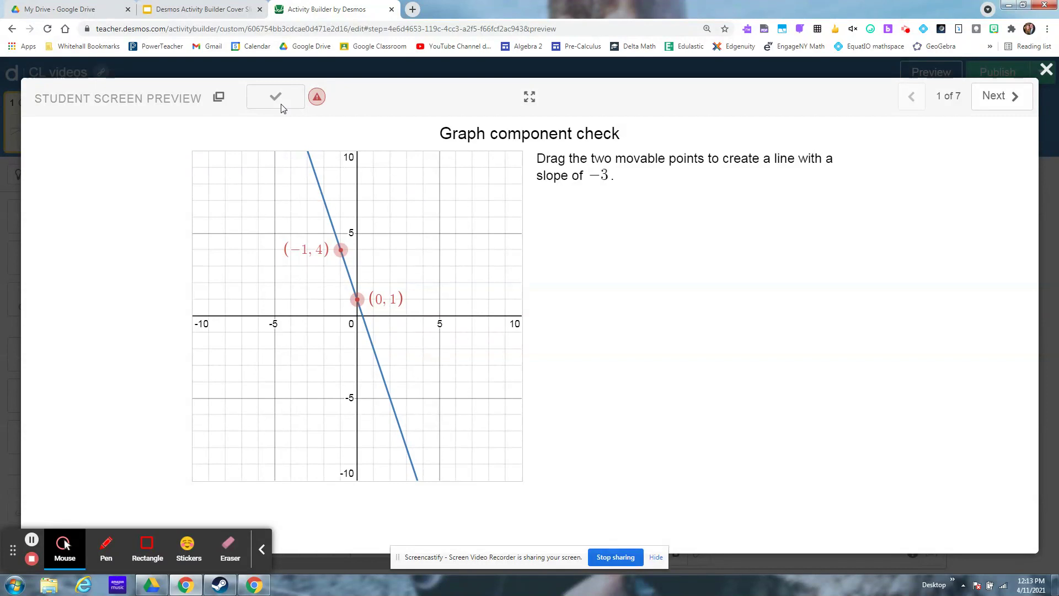
{"action": "left_click", "coordinate": [1046, 68]}
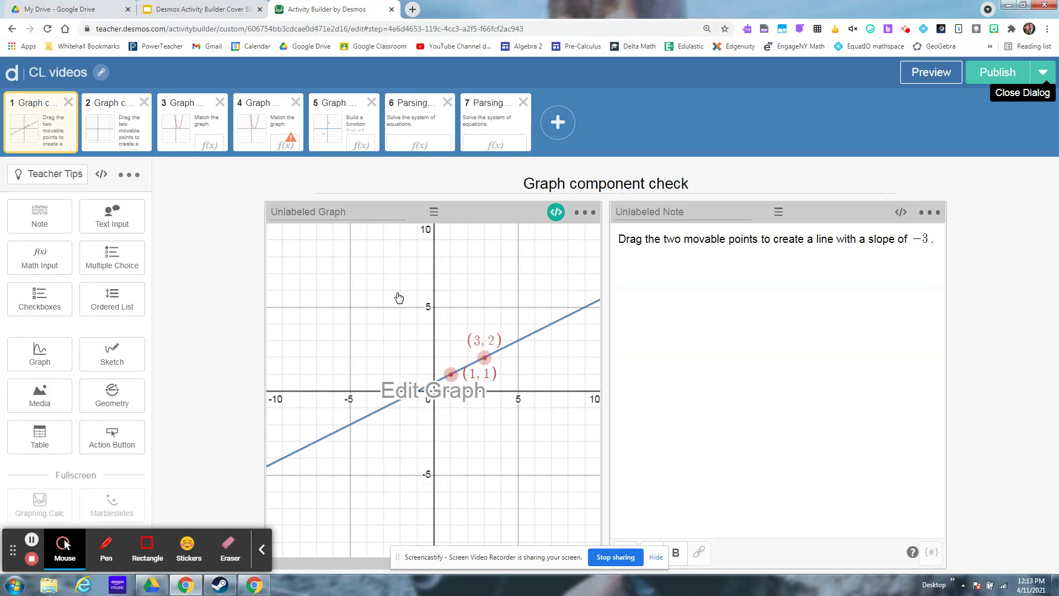
- In the graph on screen 2, add the movable point (a,b) with sliders for both variables and show its label
{"action": "left_click", "coordinate": [108, 120]}
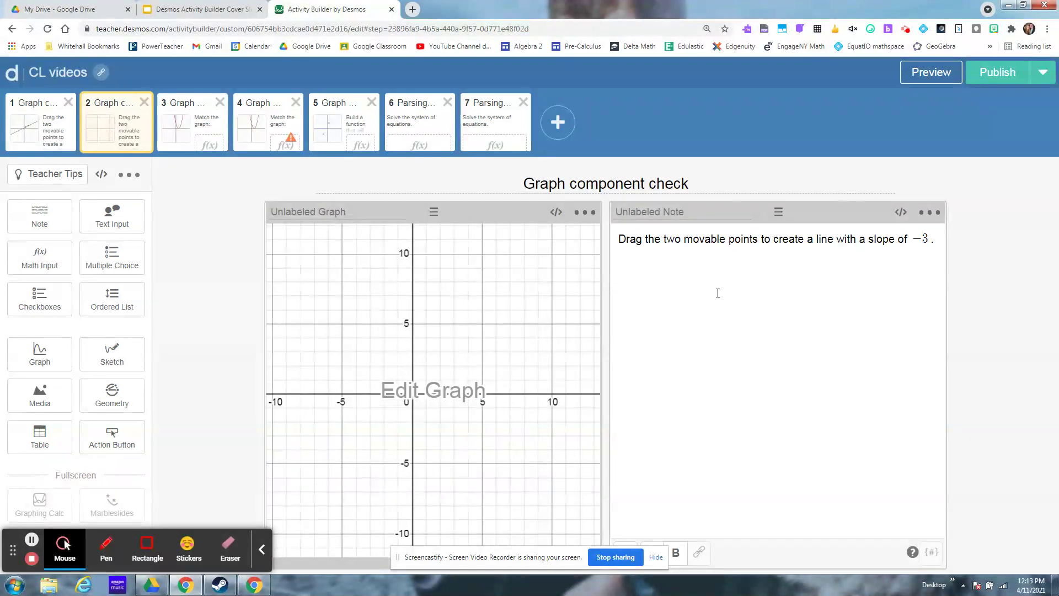
{"action": "left_click", "coordinate": [469, 393]}
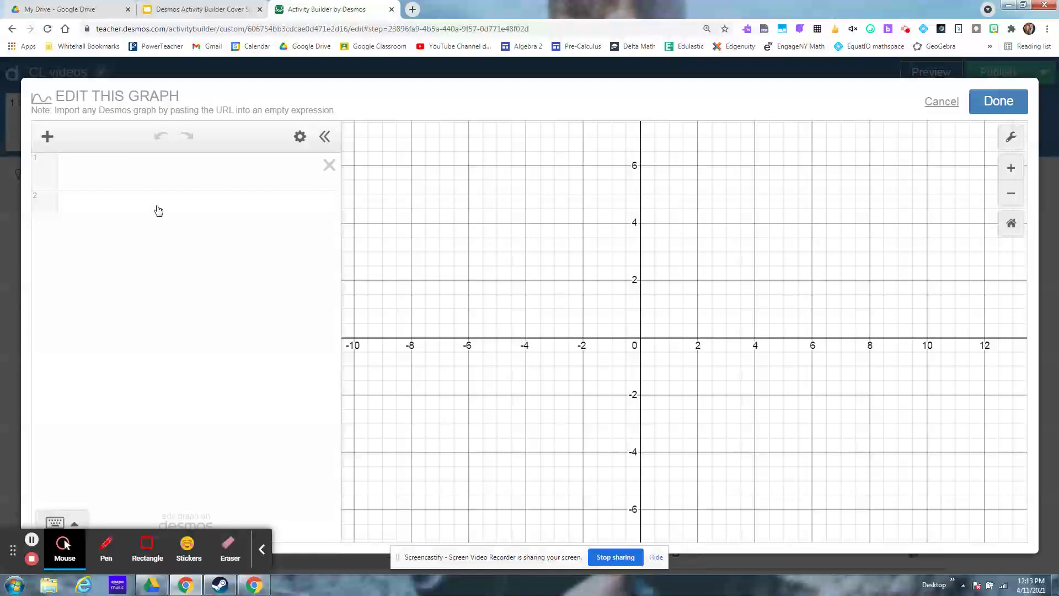
{"action": "left_click", "coordinate": [145, 176]}
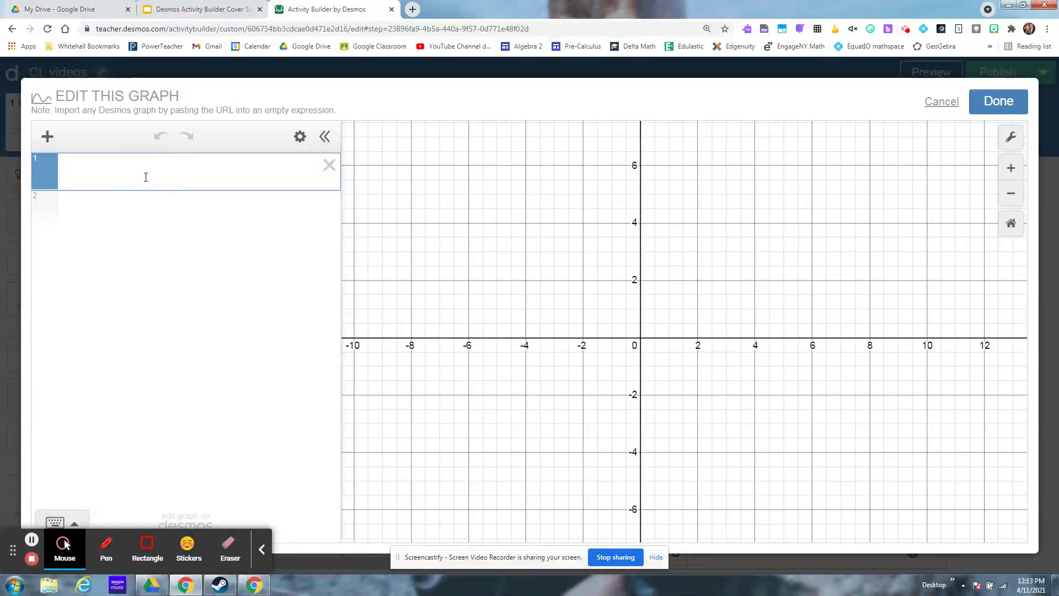
{"action": "type", "text": "(a,b)"}
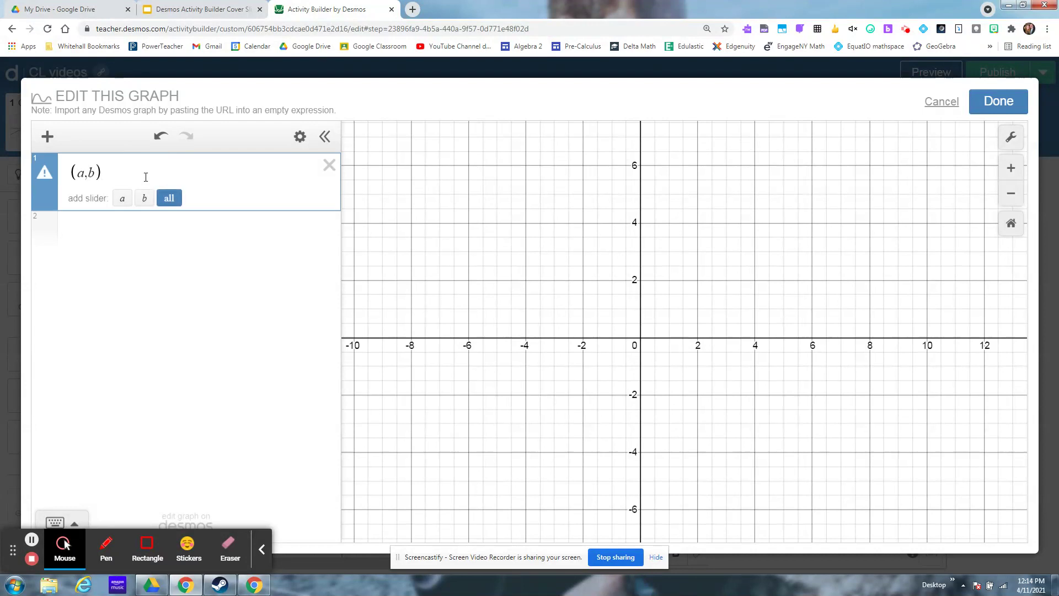
{"action": "left_click", "coordinate": [169, 198]}
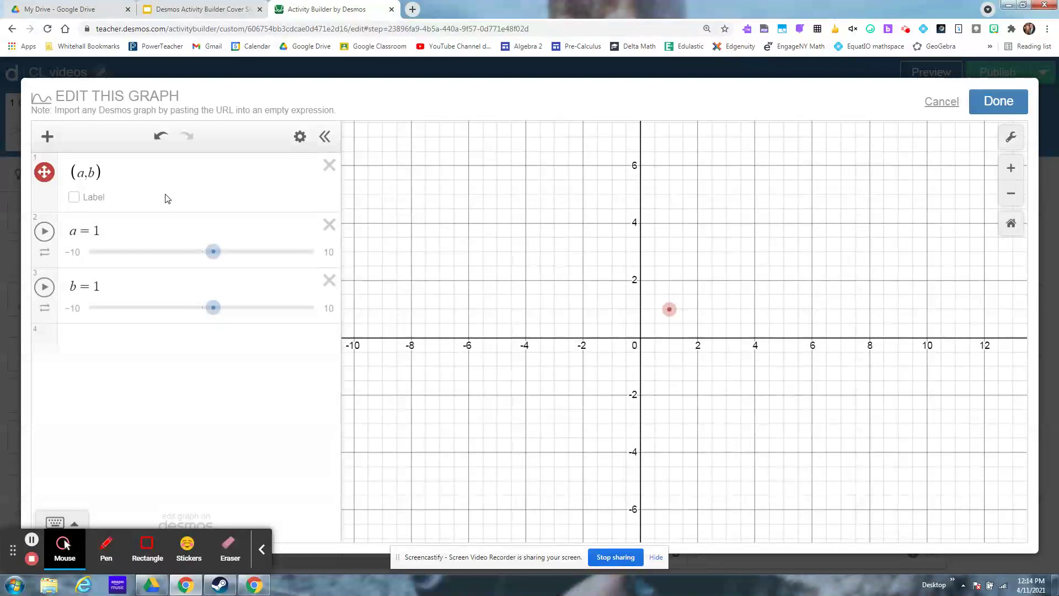
{"action": "left_click", "coordinate": [74, 197]}
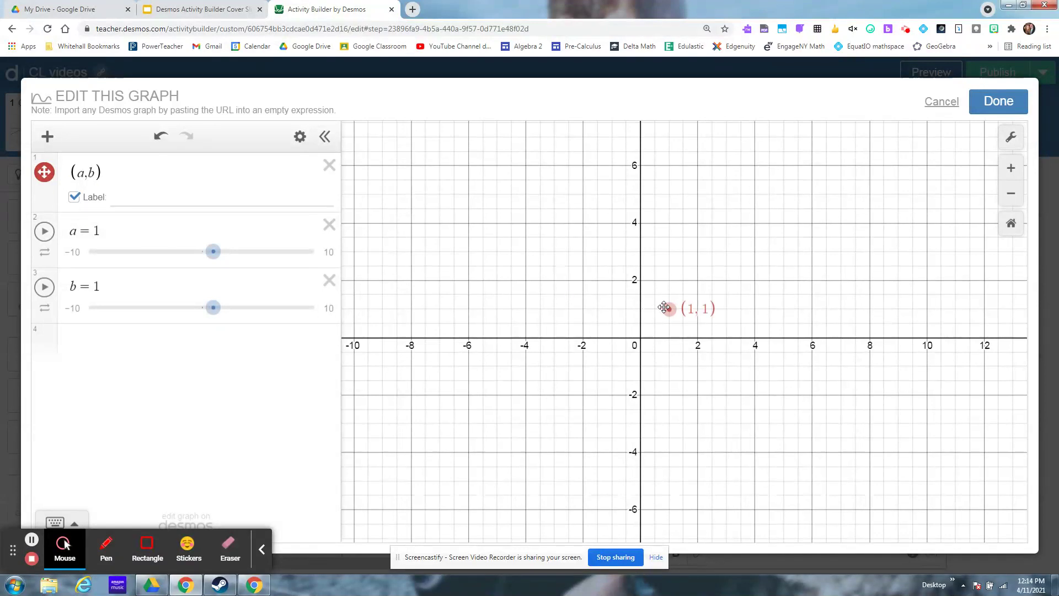
- Set the slider step to 1 for both a and b, and move the point to (2, 3)
{"action": "left_click_drag", "start_coordinate": [667, 307], "coordinate": [729, 261]}
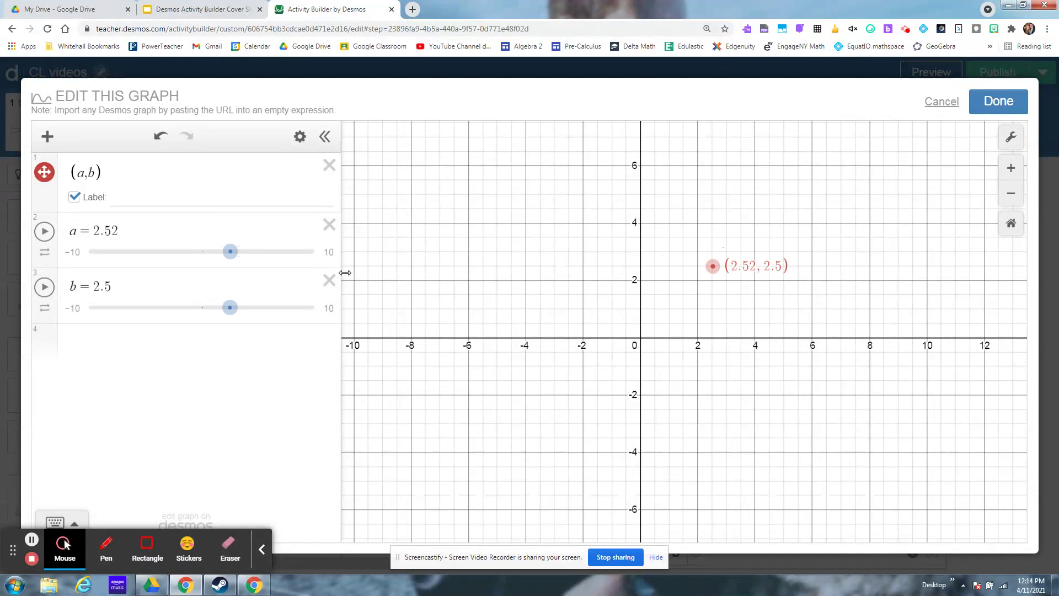
{"action": "left_click", "coordinate": [330, 252]}
{"action": "left_click", "coordinate": [193, 250]}
{"action": "type", "text": "1"}
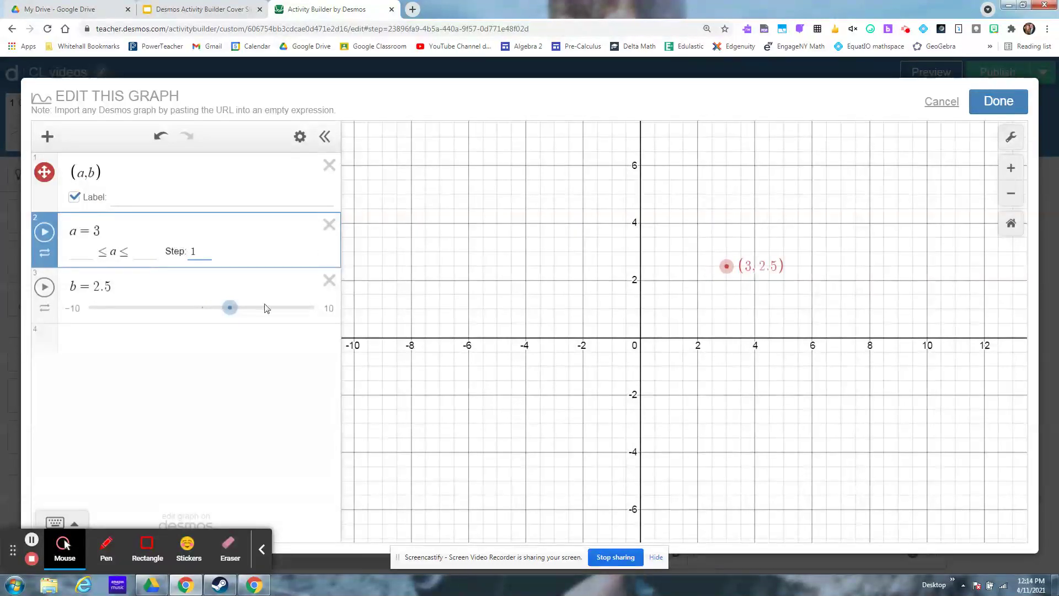
{"action": "left_click", "coordinate": [330, 308]}
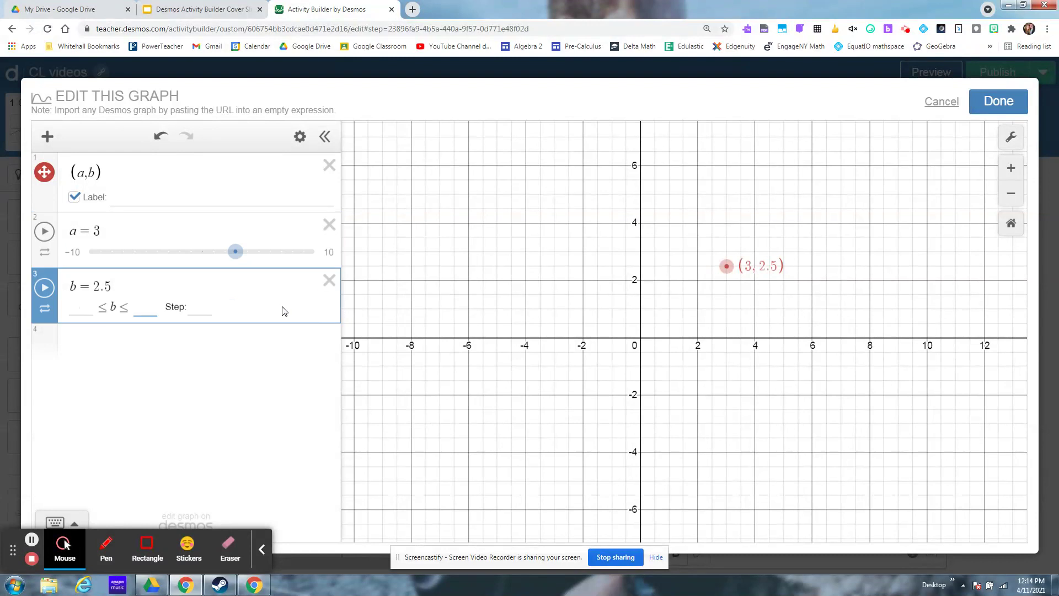
{"action": "left_click", "coordinate": [201, 307]}
{"action": "type", "text": "1"}
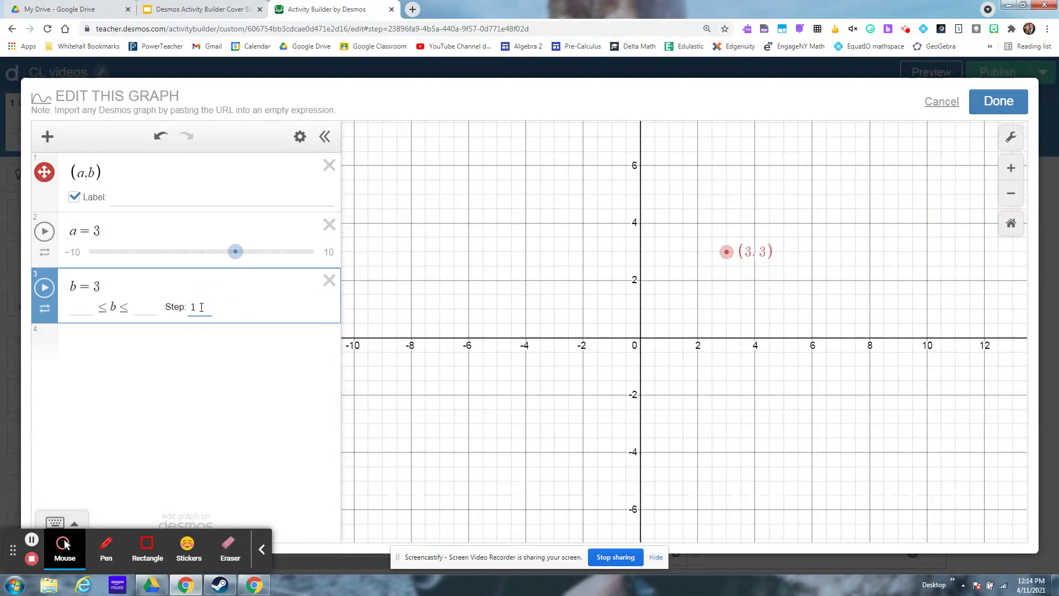
{"action": "left_click_drag", "start_coordinate": [717, 253], "coordinate": [688, 251]}
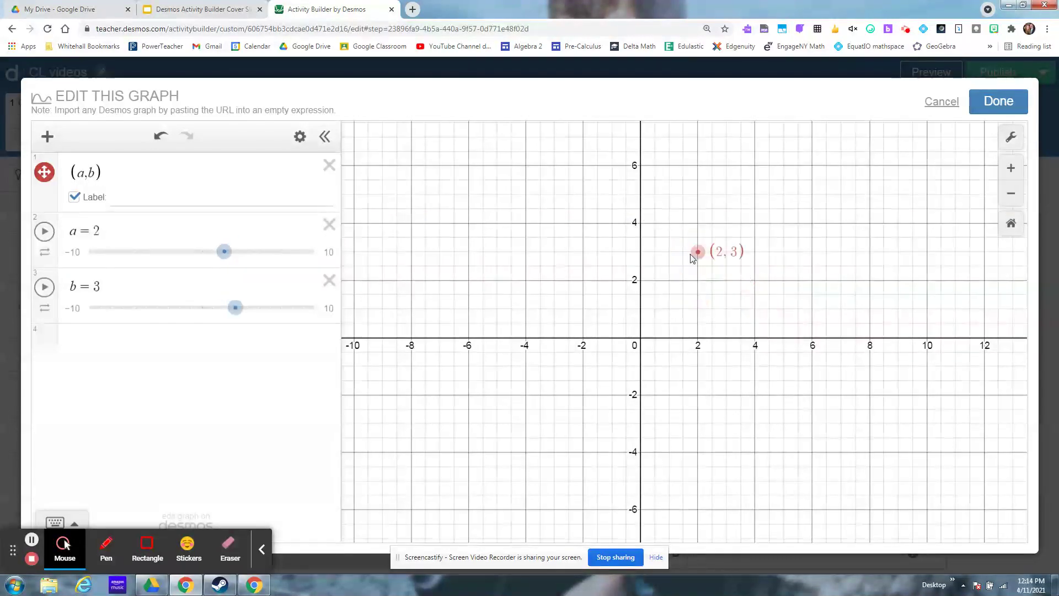
- Add a second movable point (c,d) with sliders for both variables, colour it red and show its label
{"action": "left_click", "coordinate": [134, 335]}
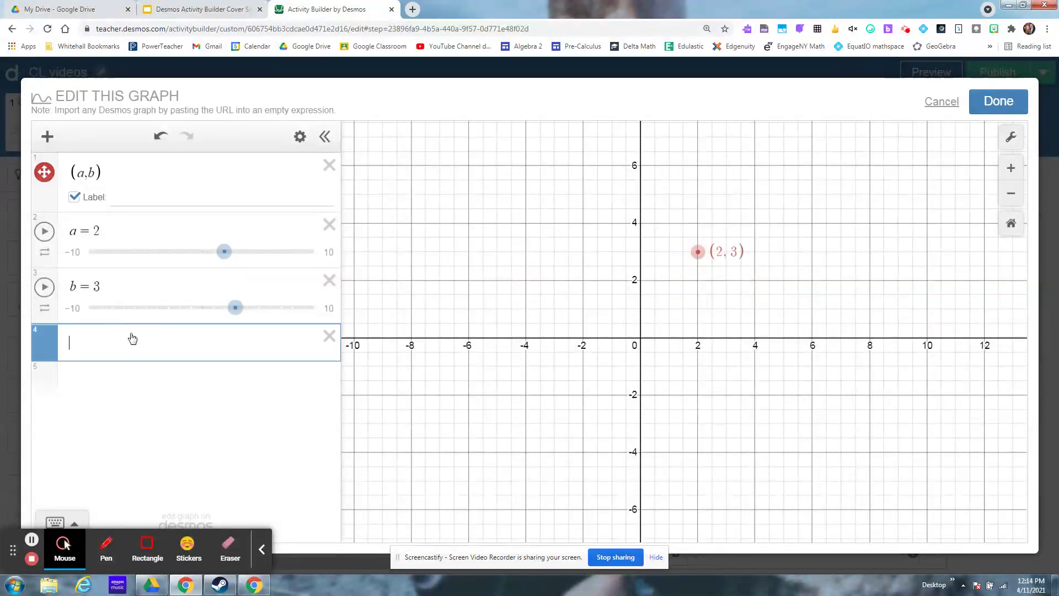
{"action": "type", "text": "(c,d)"}
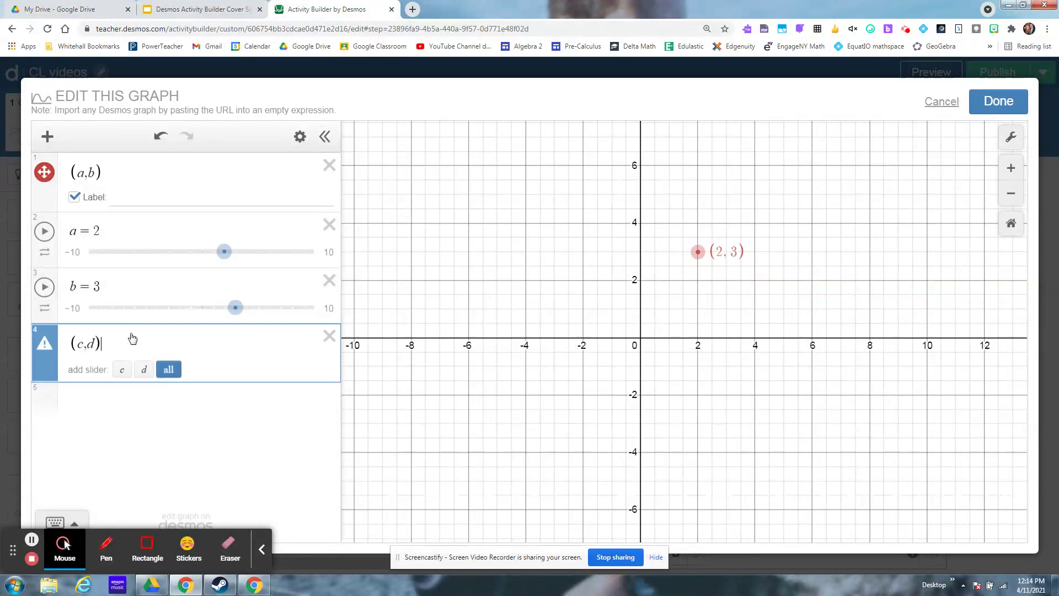
{"action": "left_click", "coordinate": [168, 369]}
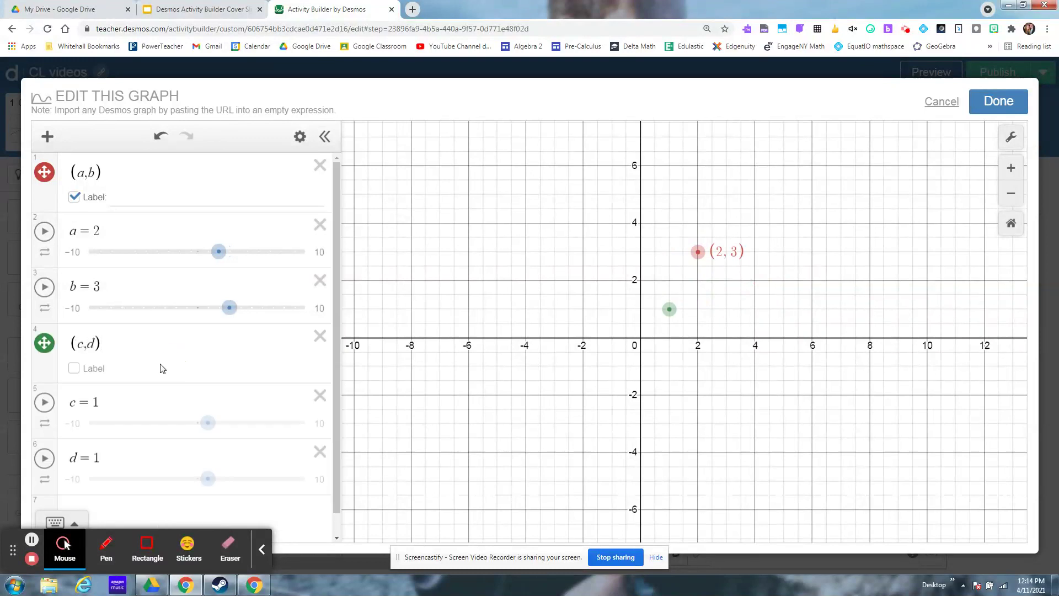
{"action": "left_click", "coordinate": [53, 348]}
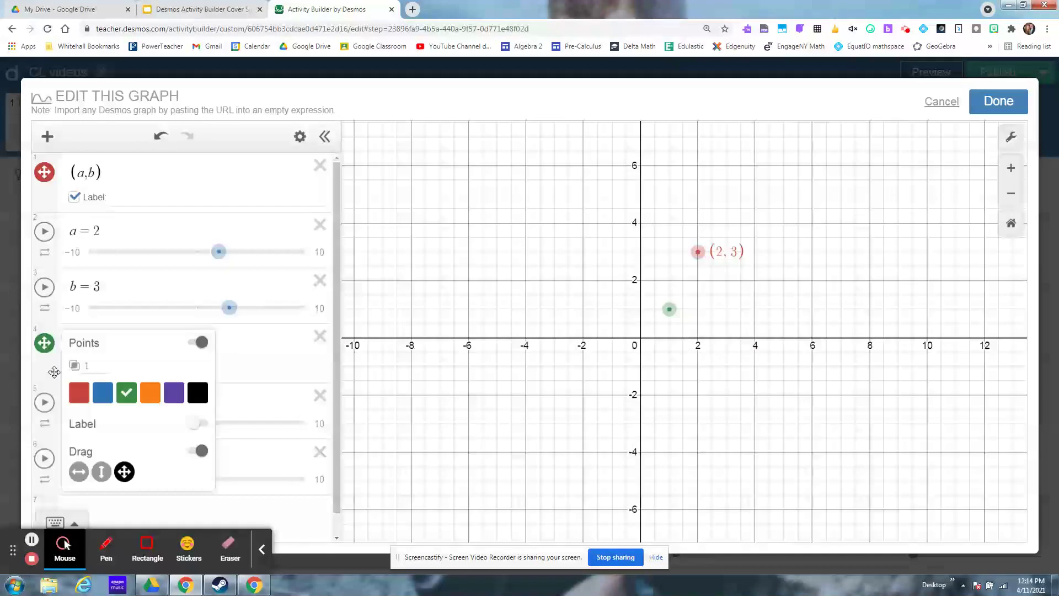
{"action": "left_click", "coordinate": [78, 397]}
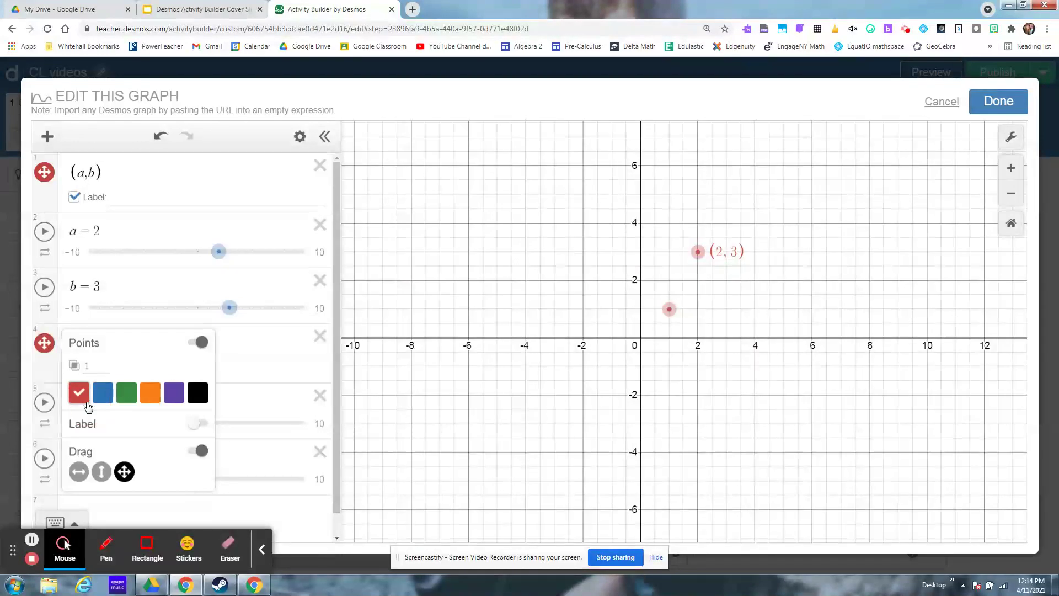
{"action": "left_click", "coordinate": [262, 369]}
{"action": "left_click", "coordinate": [89, 367]}
- Set the slider step to 1 for both c and d
{"action": "left_click", "coordinate": [313, 423]}
{"action": "left_click", "coordinate": [201, 421]}
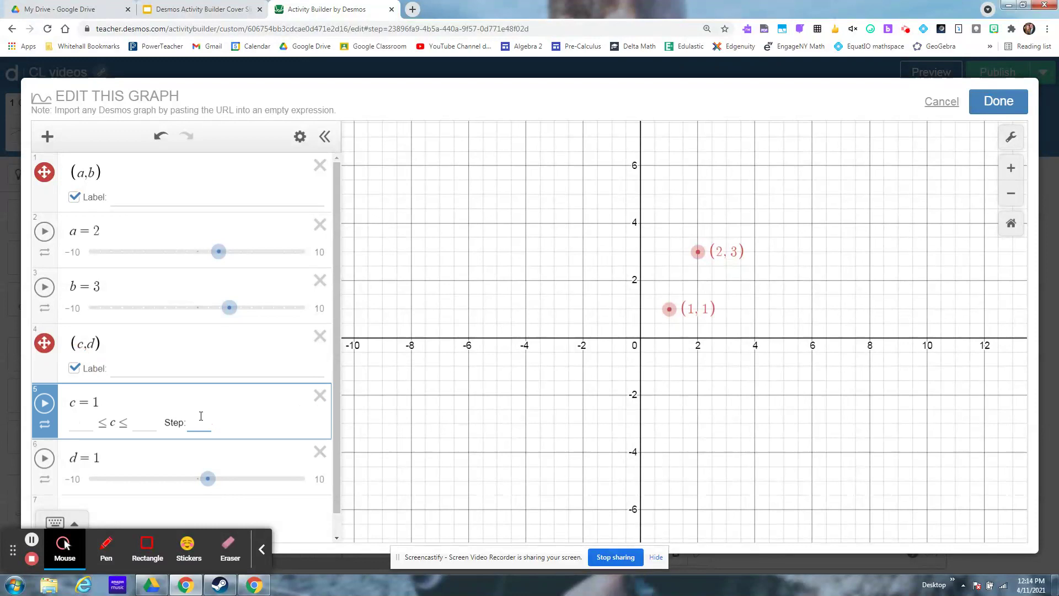
{"action": "left_click", "coordinate": [315, 480]}
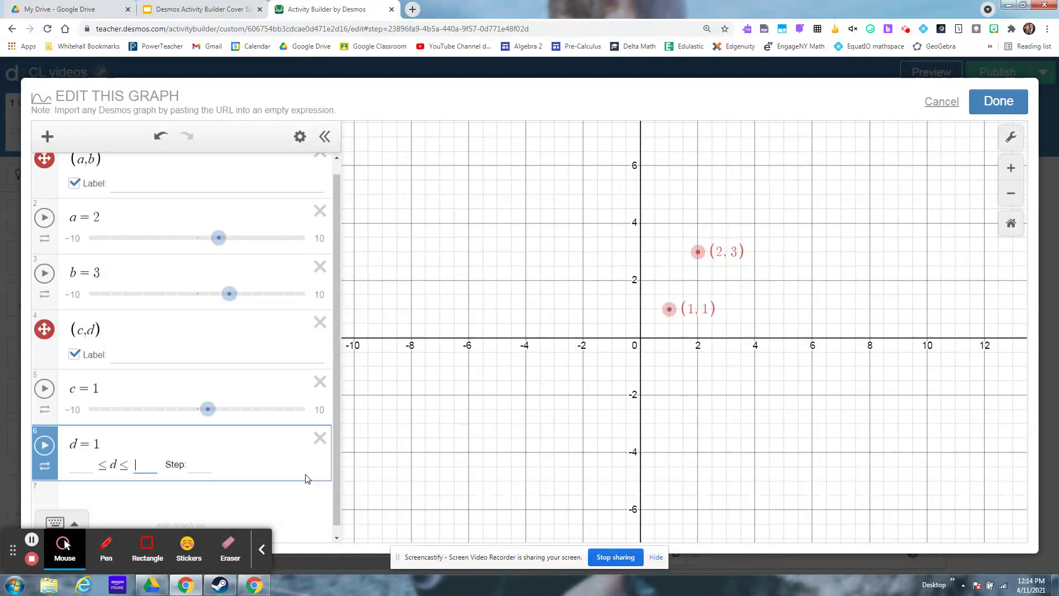
{"action": "left_click", "coordinate": [213, 458]}
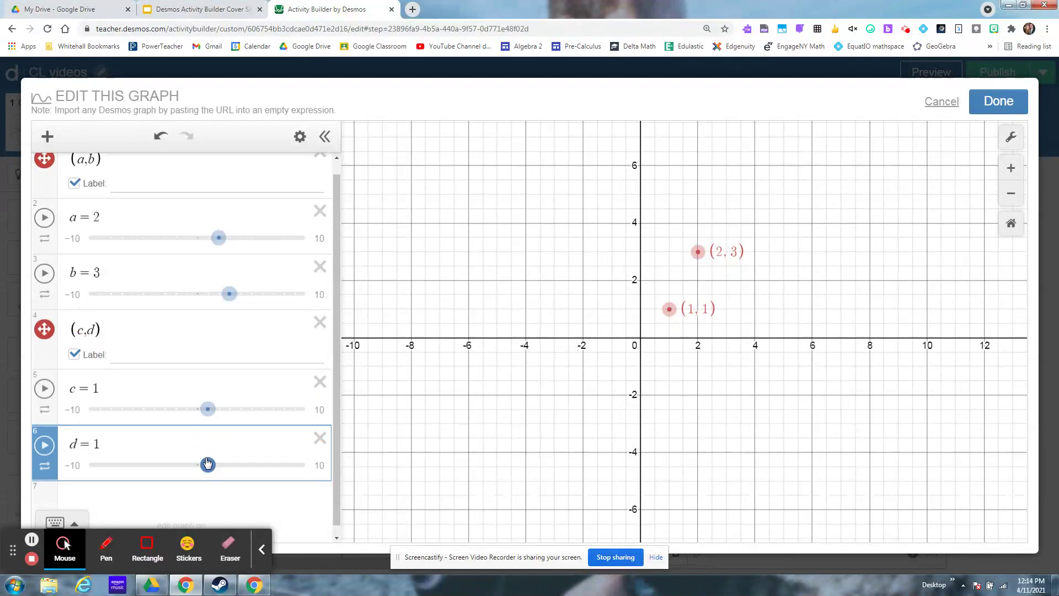
{"action": "left_click", "coordinate": [317, 465]}
{"action": "left_click", "coordinate": [203, 464]}
{"action": "type", "text": "1"}
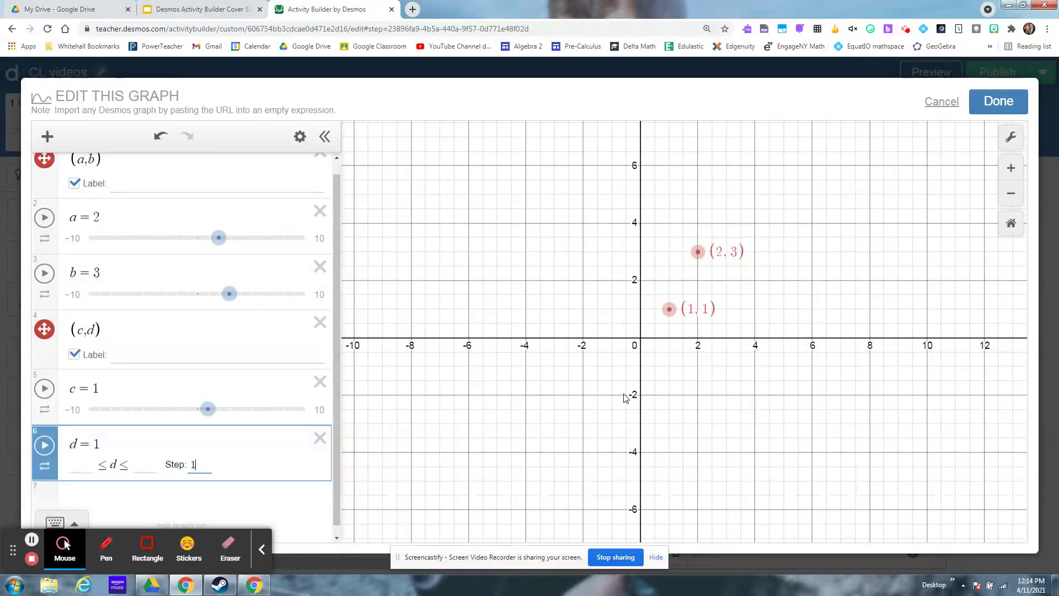
- Add an expression defining the slope m as the fraction (d-b)/(c-a)
{"action": "key", "text": "Return"}
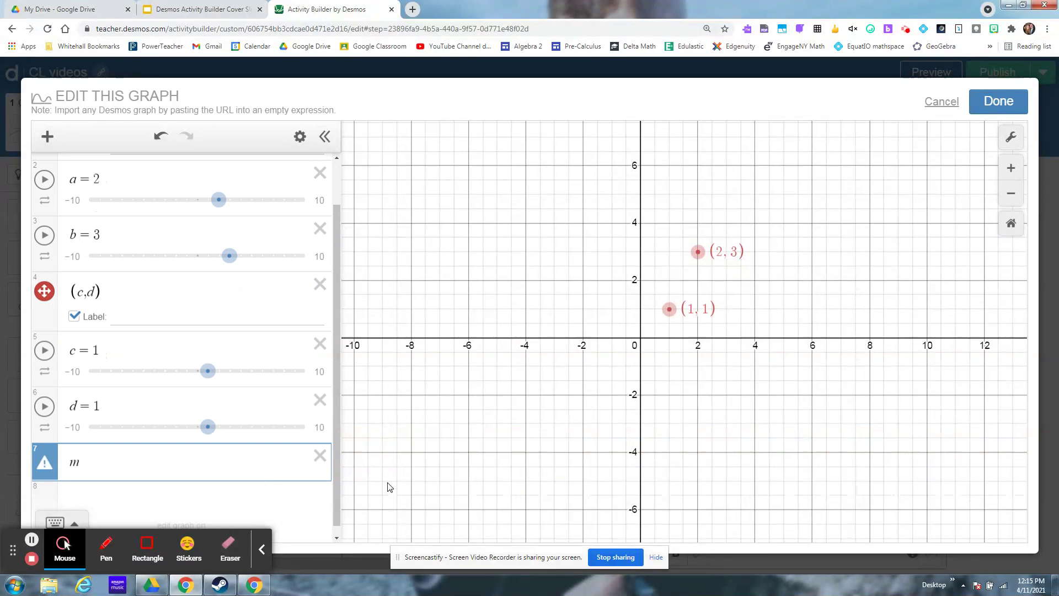
{"action": "type", "text": "/"}
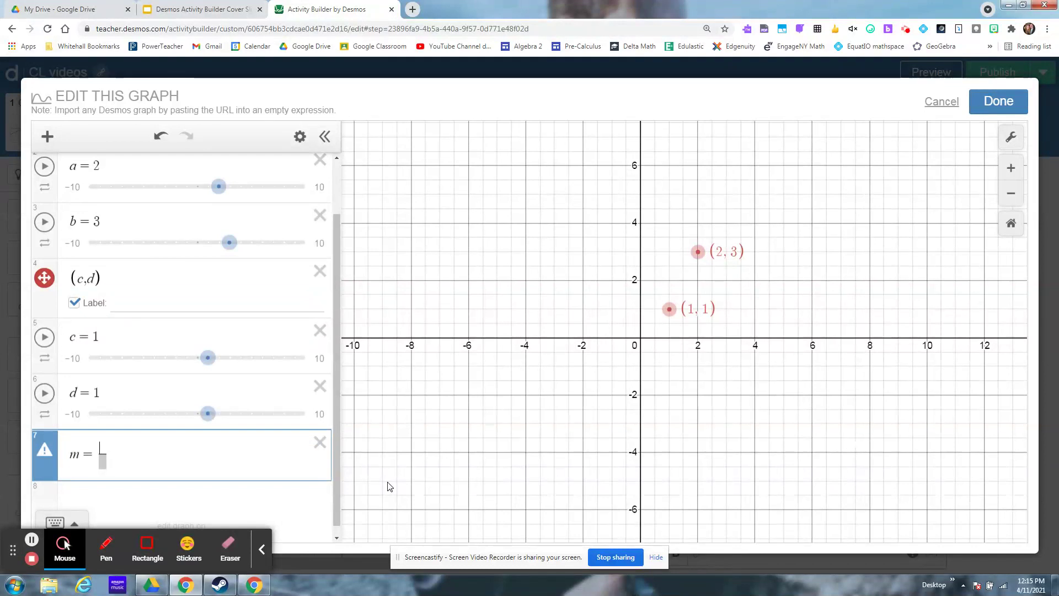
{"action": "type", "text": "d-b"}
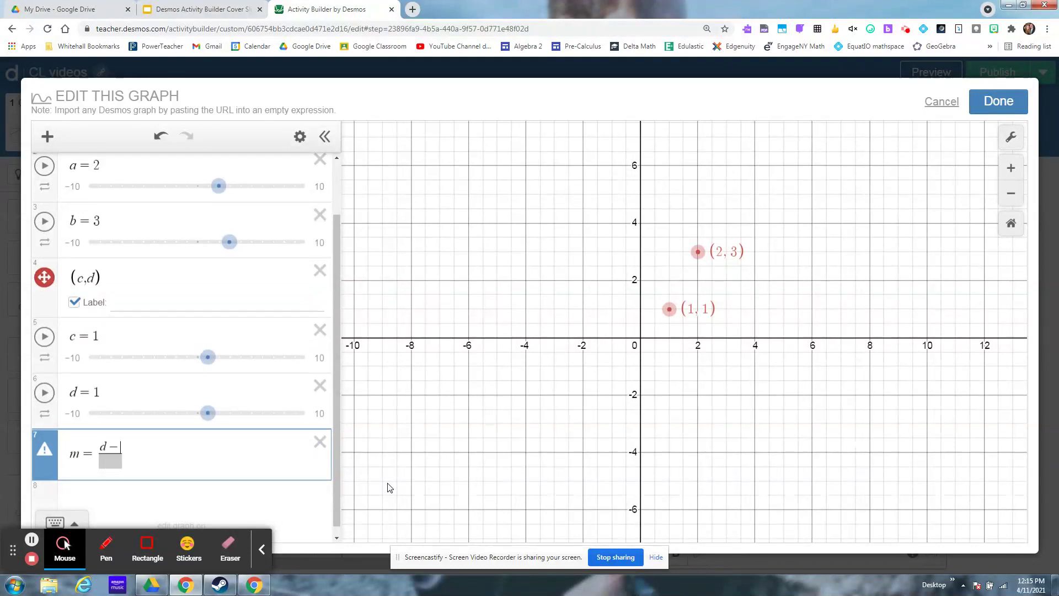
{"action": "key", "text": "Down"}
{"action": "type", "text": "c-a"}
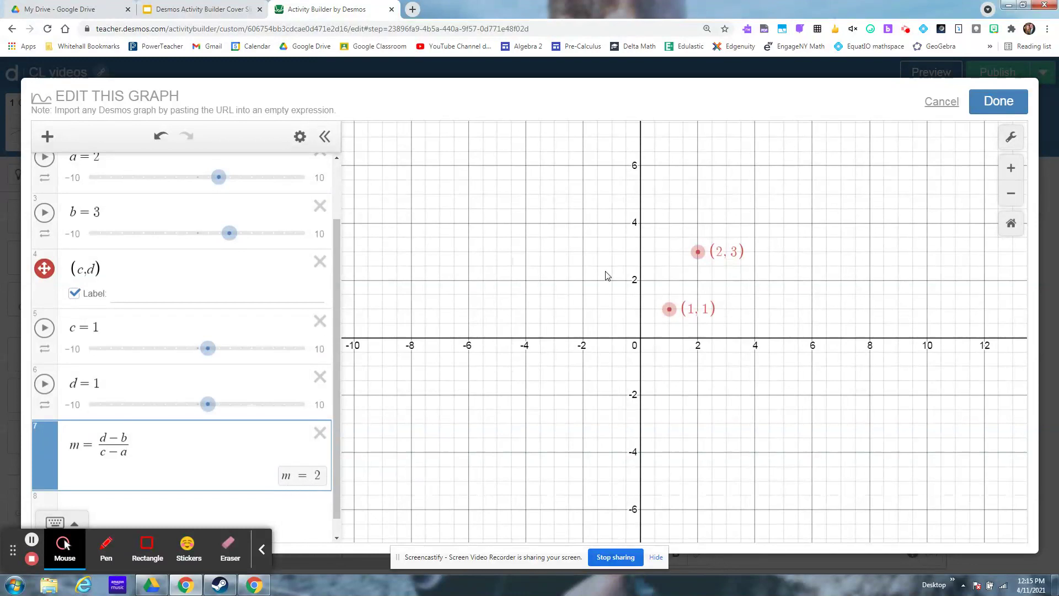
- Test the slope expression by moving point (a,b) to (1, 3) and back to (2, 3)
{"action": "left_click", "coordinate": [712, 252]}
{"action": "left_click_drag", "start_coordinate": [712, 252], "coordinate": [669, 256]}
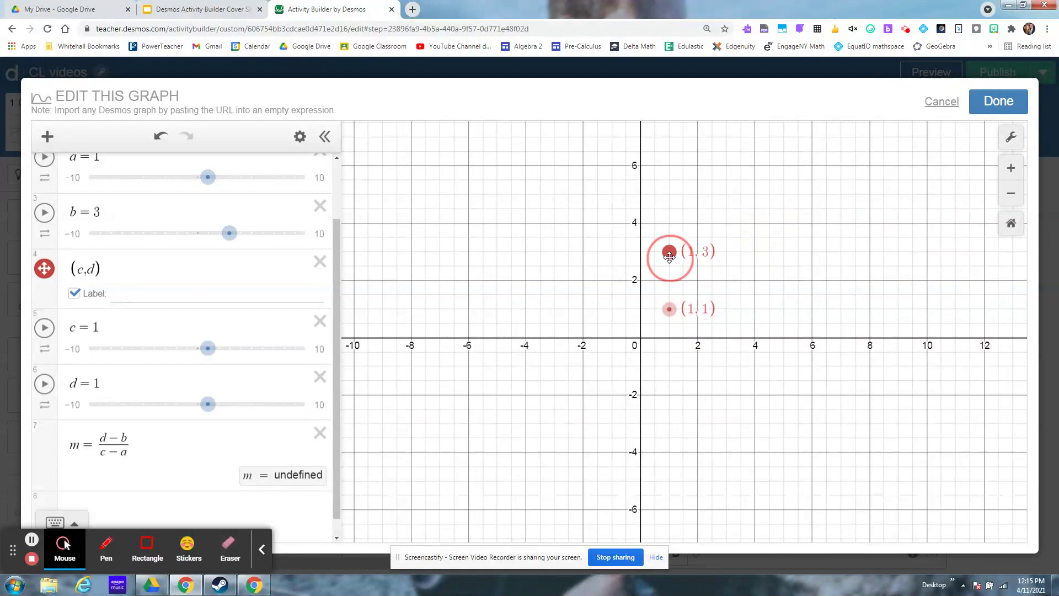
{"action": "left_click_drag", "start_coordinate": [668, 255], "coordinate": [698, 252]}
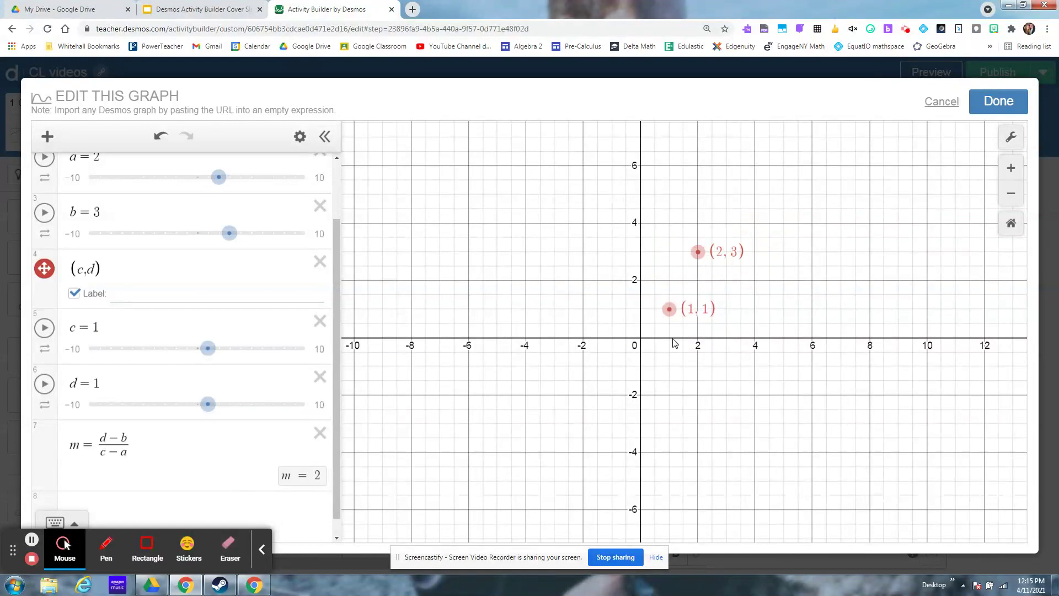
- Graph the line y-d=m(x-c) through the two points and move point (a,b) to (3, 4)
{"action": "left_click", "coordinate": [146, 504]}
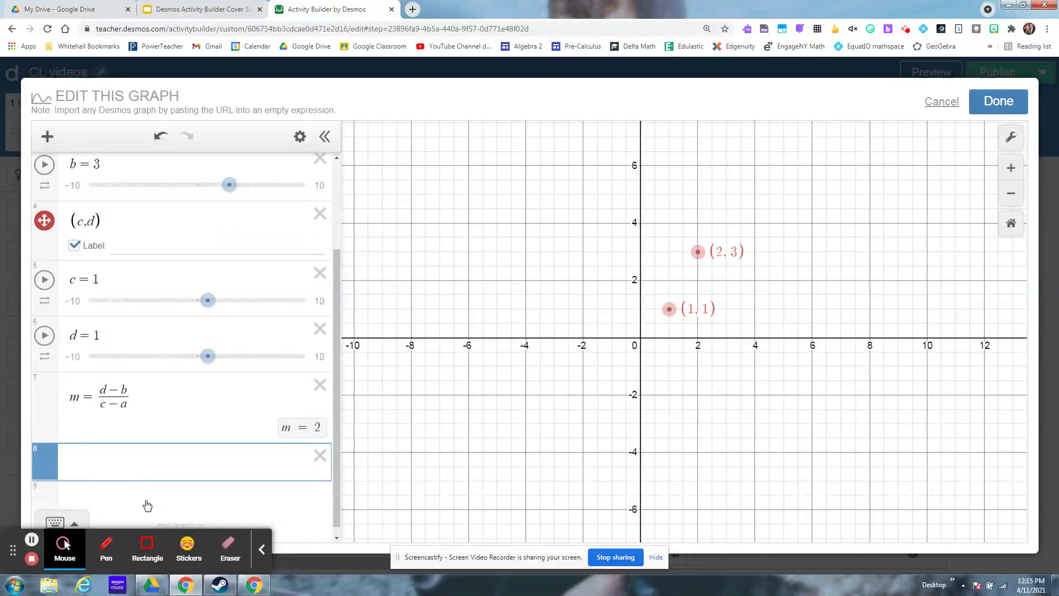
{"action": "type", "text": "y-"}
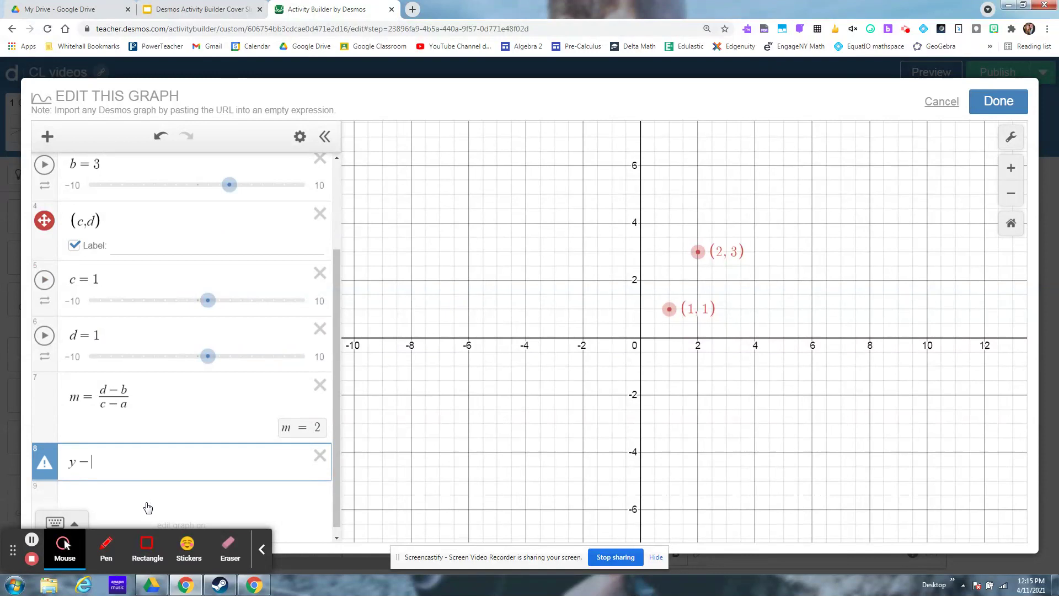
{"action": "type", "text": "d=m(x-"}
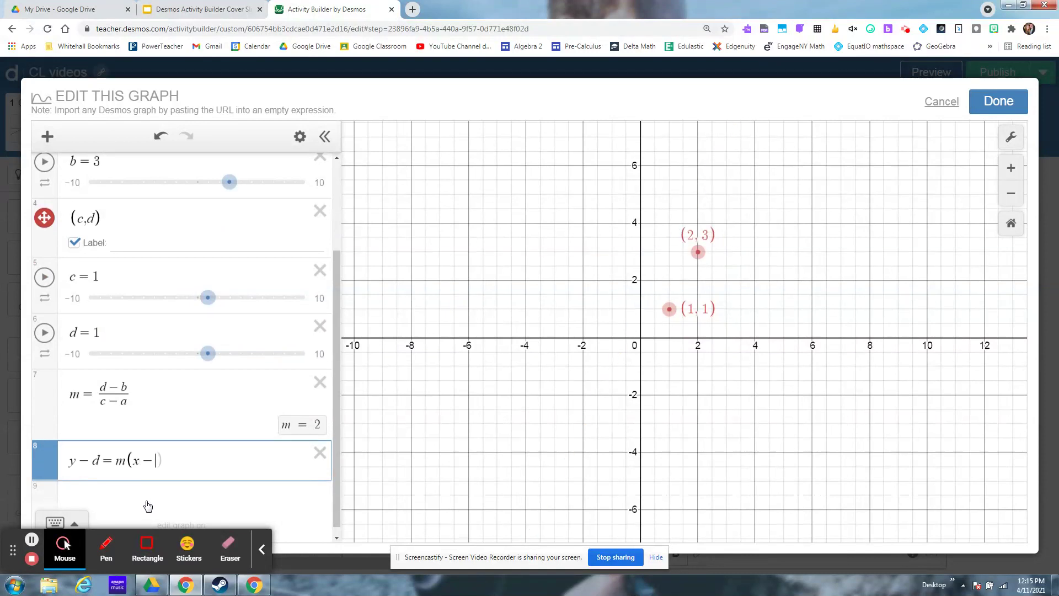
{"action": "type", "text": "c"}
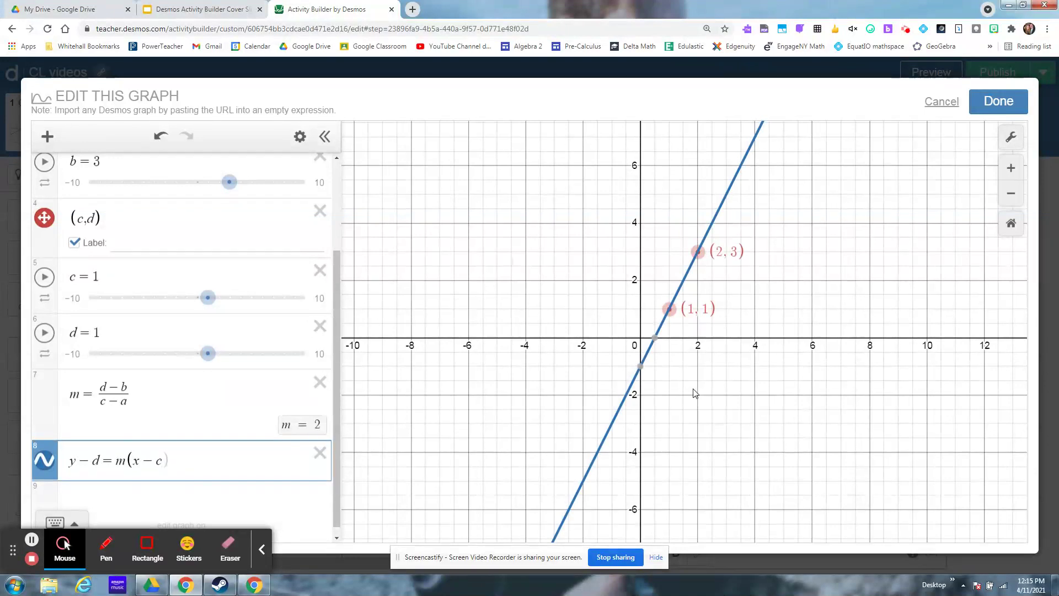
{"action": "mouse_move", "coordinate": [699, 253]}
{"action": "left_mouse_down"}
{"action": "mouse_move", "coordinate": [772, 264]}
{"action": "mouse_move", "coordinate": [752, 232]}
{"action": "mouse_move", "coordinate": [711, 206]}
{"action": "mouse_move", "coordinate": [693, 211]}
{"action": "mouse_move", "coordinate": [733, 218]}
{"action": "mouse_move", "coordinate": [732, 245]}
{"action": "mouse_move", "coordinate": [730, 232]}
{"action": "left_mouse_up"}
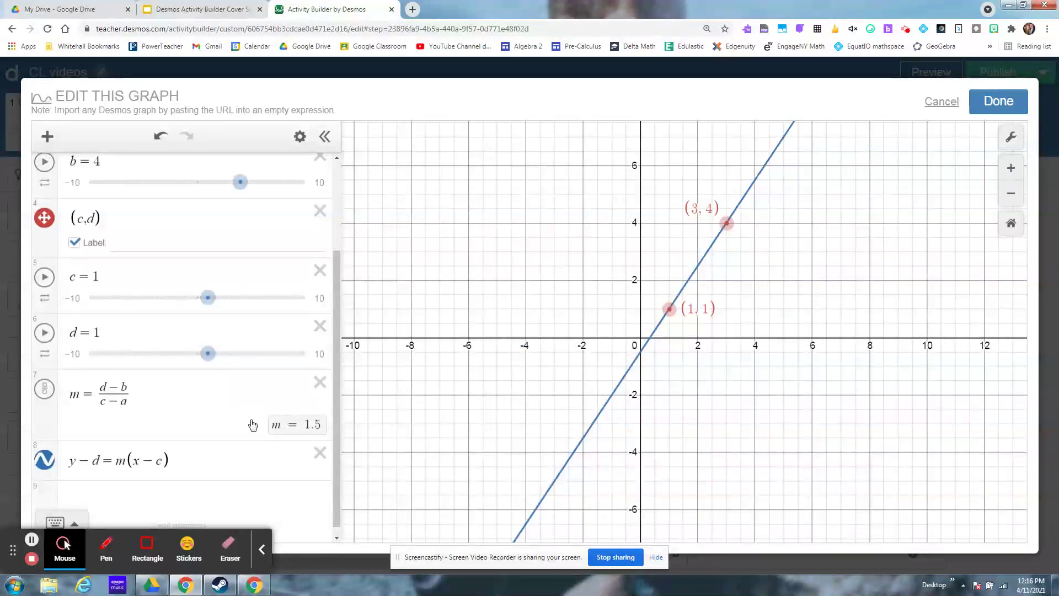
- Highlight the variable m in the slope expression and save the graph edits
{"action": "left_click", "coordinate": [72, 393]}
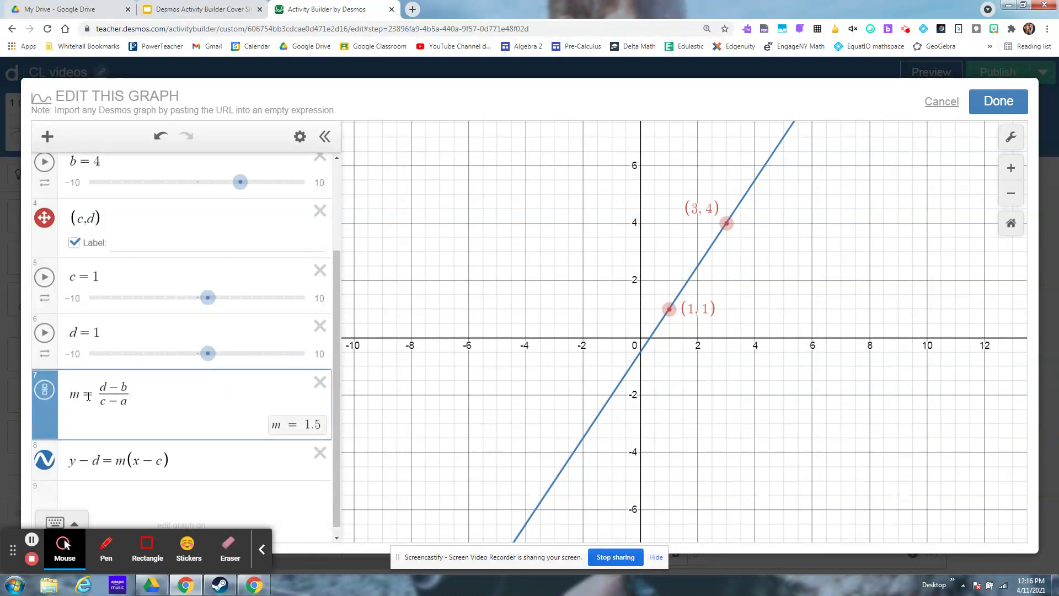
{"action": "double_click", "coordinate": [72, 393]}
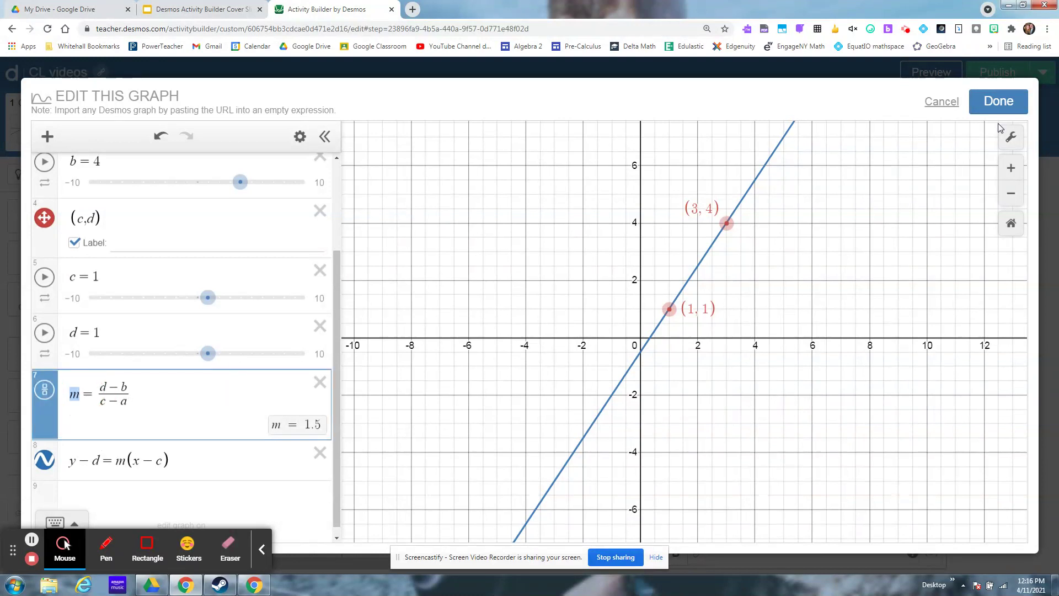
{"action": "left_click", "coordinate": [1004, 104]}
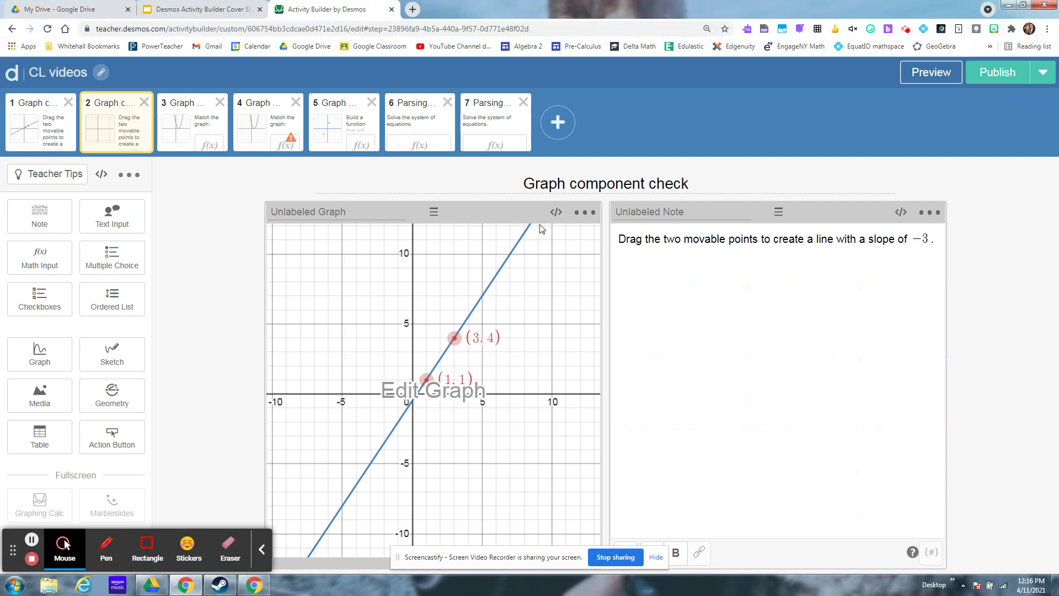
- Add the script correct: this.number(`m`)=-3 to the graph component on screen 2 and save it
{"action": "left_click", "coordinate": [558, 212]}
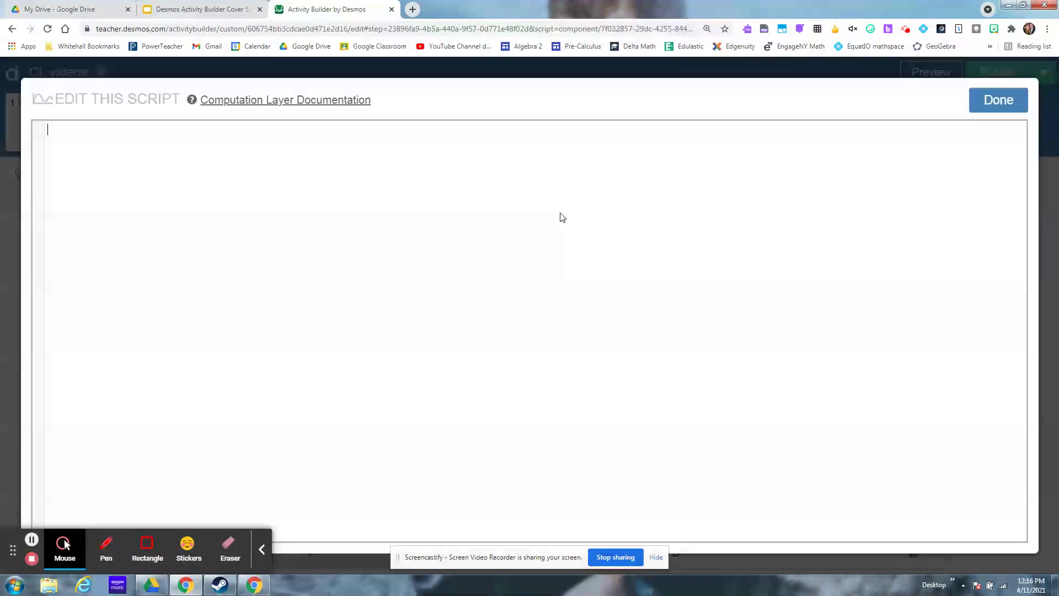
{"action": "type", "text": "co"}
{"action": "key", "text": "Tab"}
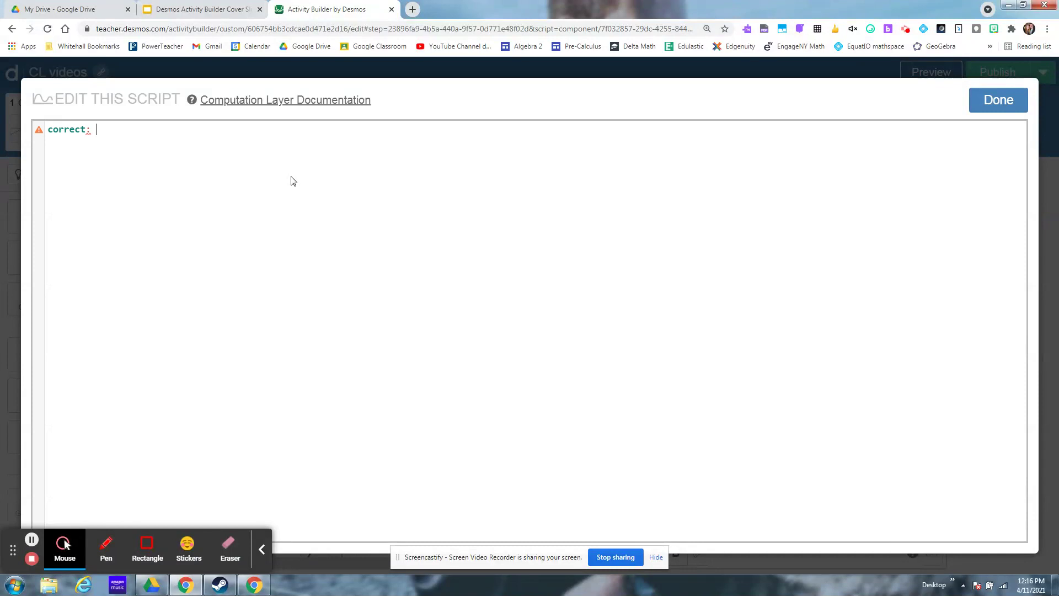
{"action": "type", "text": "this."}
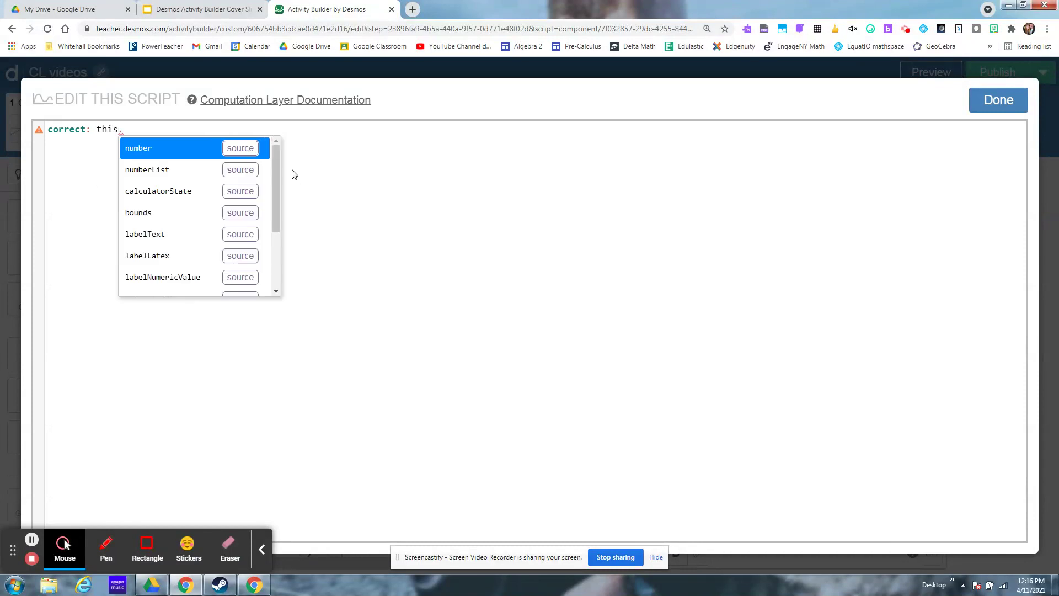
{"action": "type", "text": "n"}
{"action": "key", "text": "Tab"}
{"action": "key", "text": "End"}
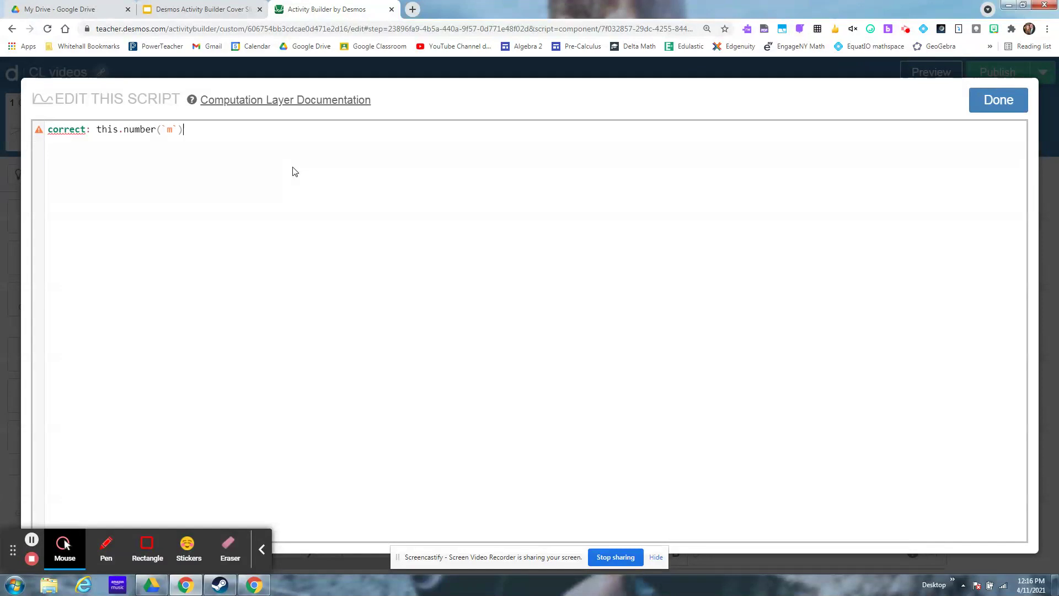
{"action": "type", "text": "=-3"}
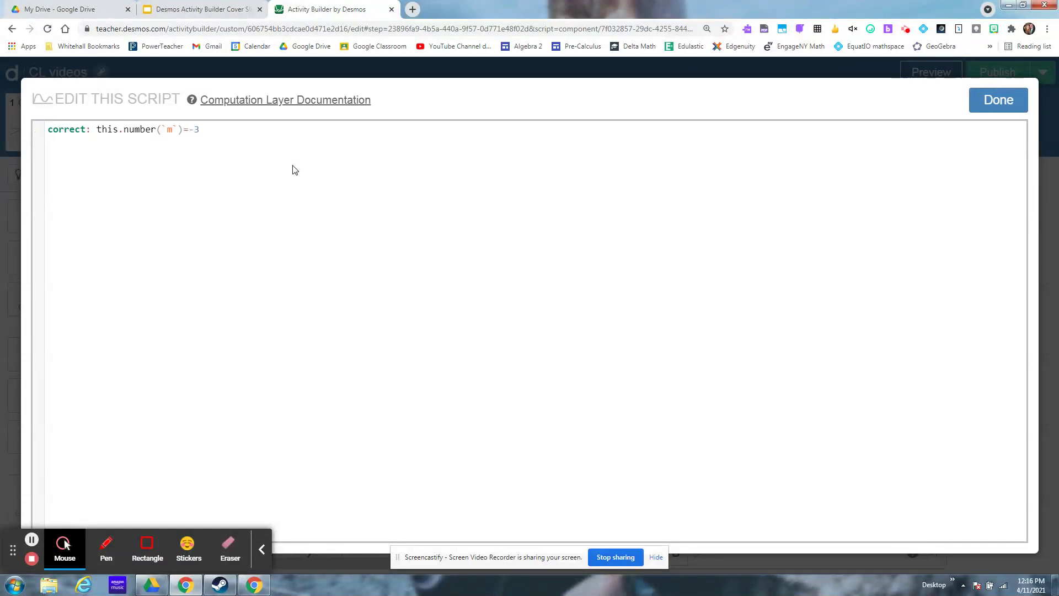
{"action": "left_click_drag", "start_coordinate": [201, 129], "coordinate": [98, 129]}
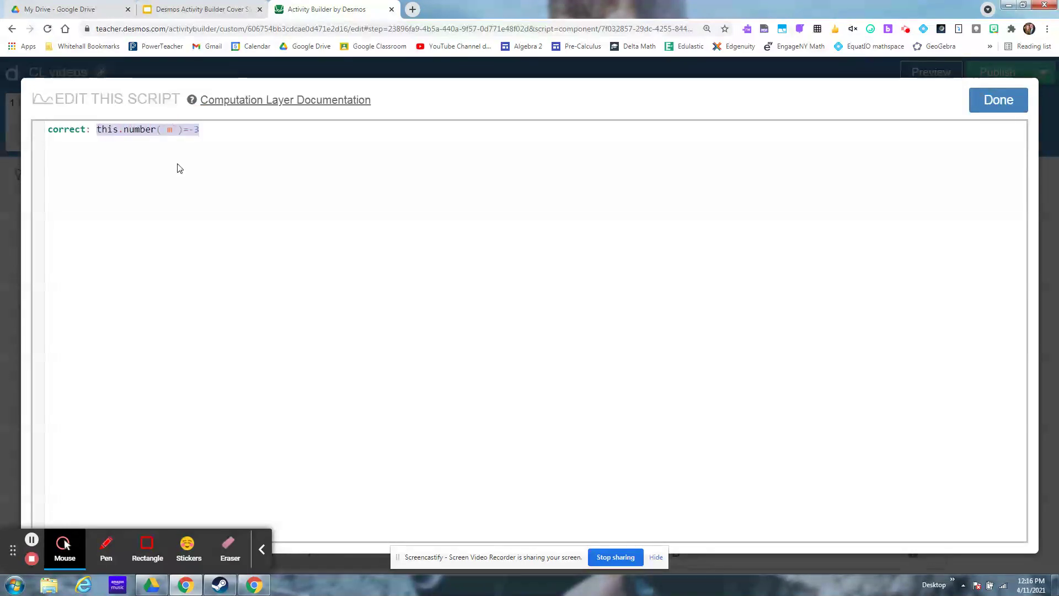
{"action": "left_click", "coordinate": [996, 103]}
- Preview screen 2 and test the check by moving one point to (5, 3), then the points to (-1, 4) and (0, 1)
{"action": "left_click", "coordinate": [930, 72]}
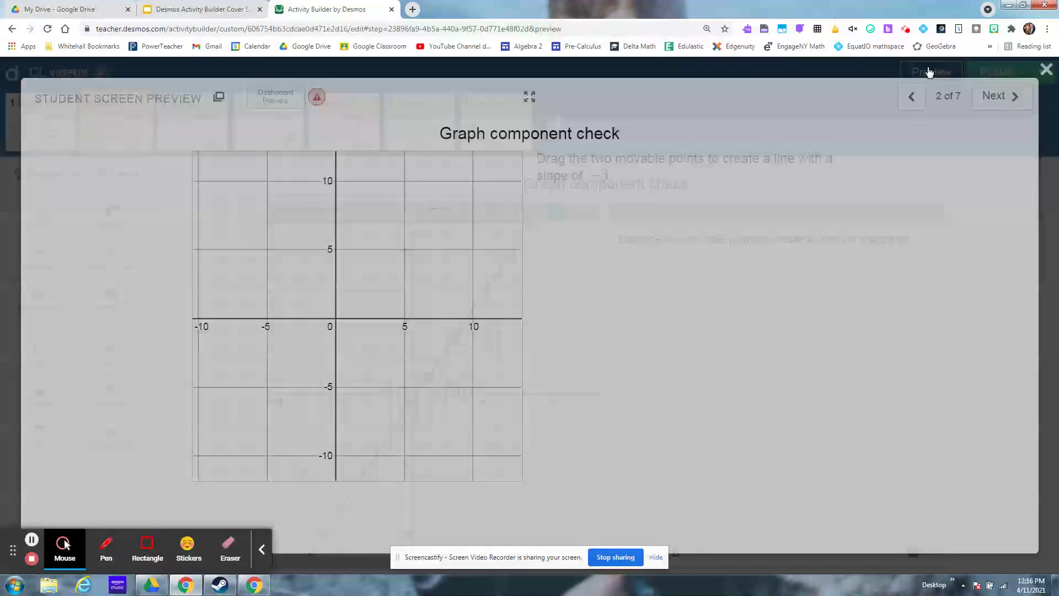
{"action": "left_click_drag", "start_coordinate": [378, 265], "coordinate": [405, 277]}
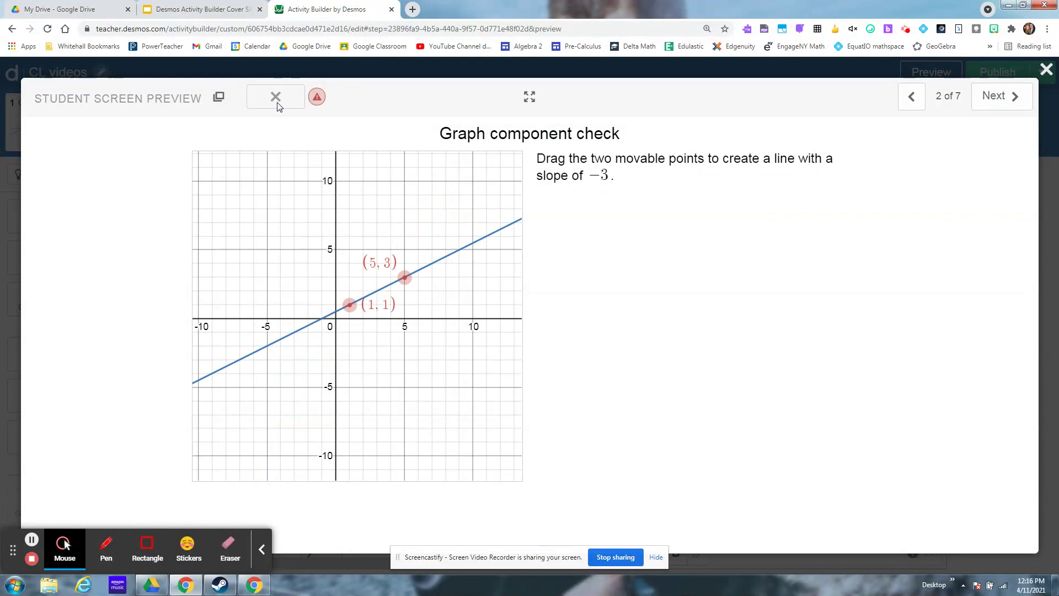
{"action": "left_click_drag", "start_coordinate": [404, 276], "coordinate": [323, 249]}
{"action": "left_click_drag", "start_coordinate": [347, 302], "coordinate": [336, 305]}
{"action": "left_click_drag", "start_coordinate": [329, 249], "coordinate": [323, 265]}
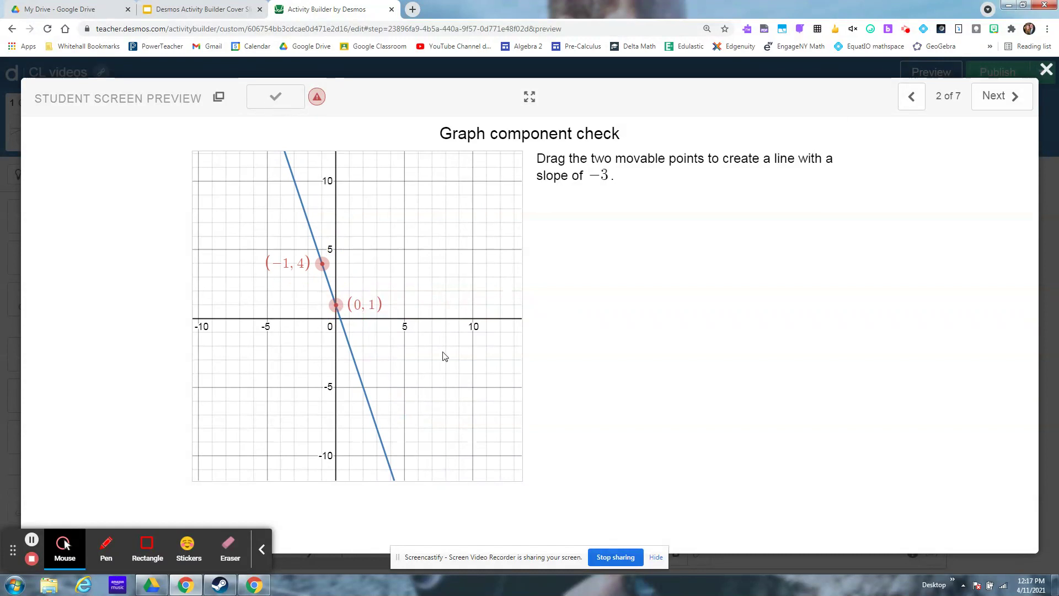
{"action": "left_click", "coordinate": [32, 538]}
{"action": "left_click", "coordinate": [32, 539]}
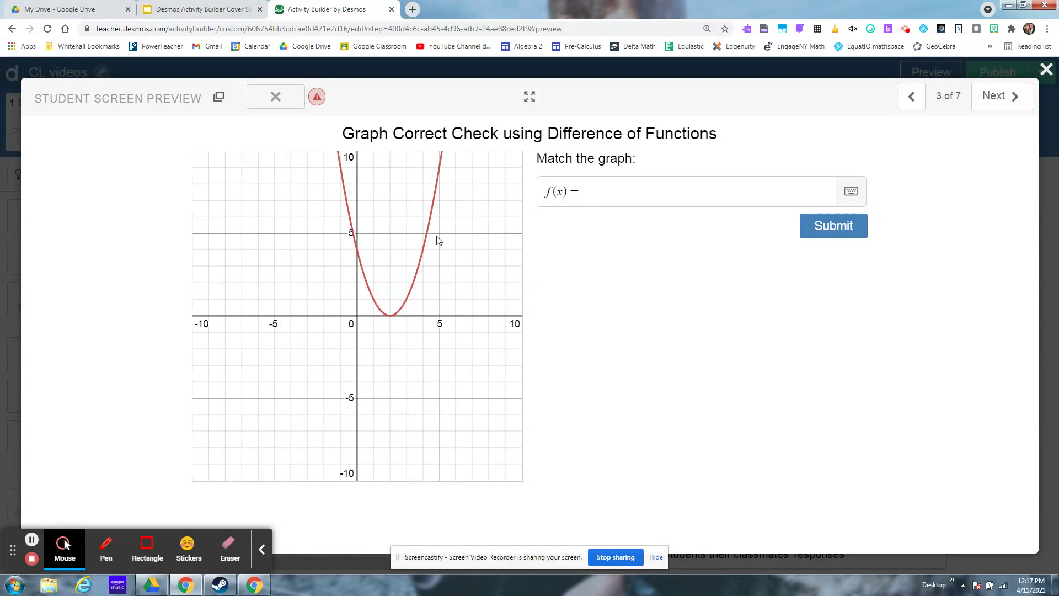
- Test the graph-matching answer on screen 3 with x^2 and with (x-2)^2, and close the preview
{"action": "left_click", "coordinate": [603, 186]}
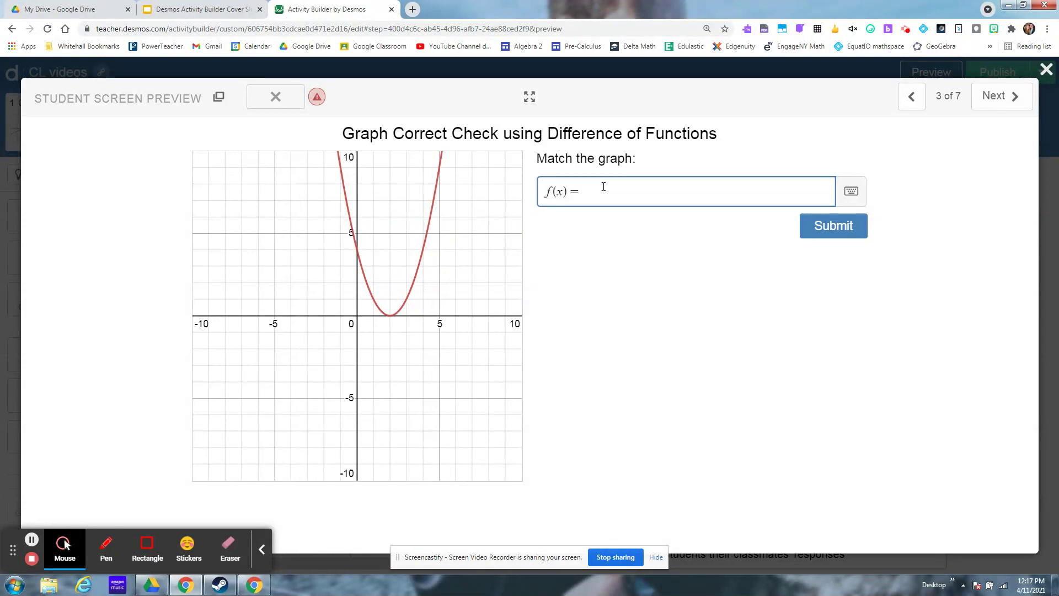
{"action": "type", "text": "x^2"}
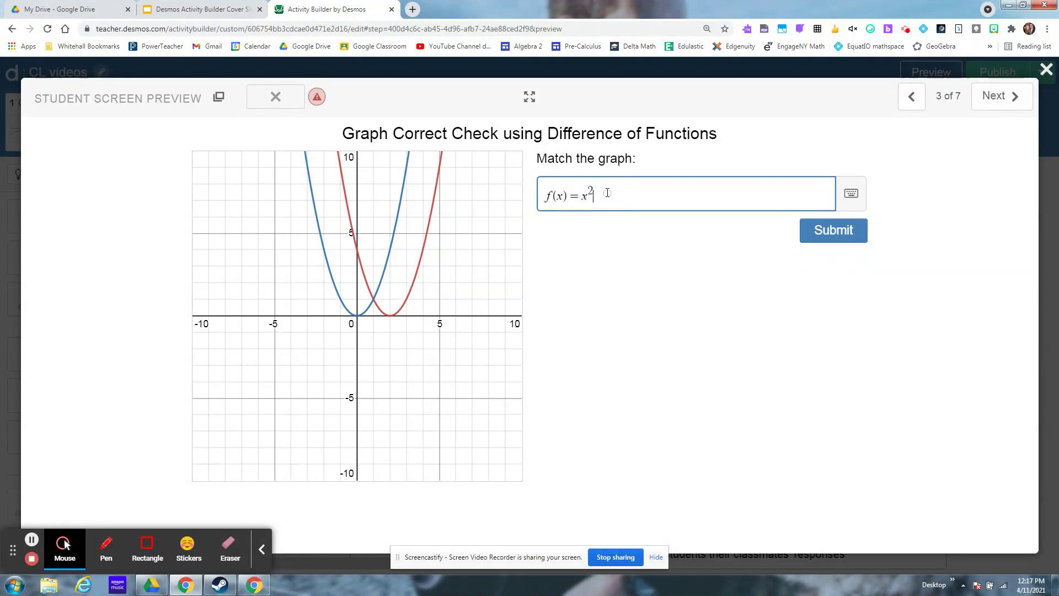
{"action": "key", "text": "BackSpace"}
{"action": "key", "text": "BackSpace"}
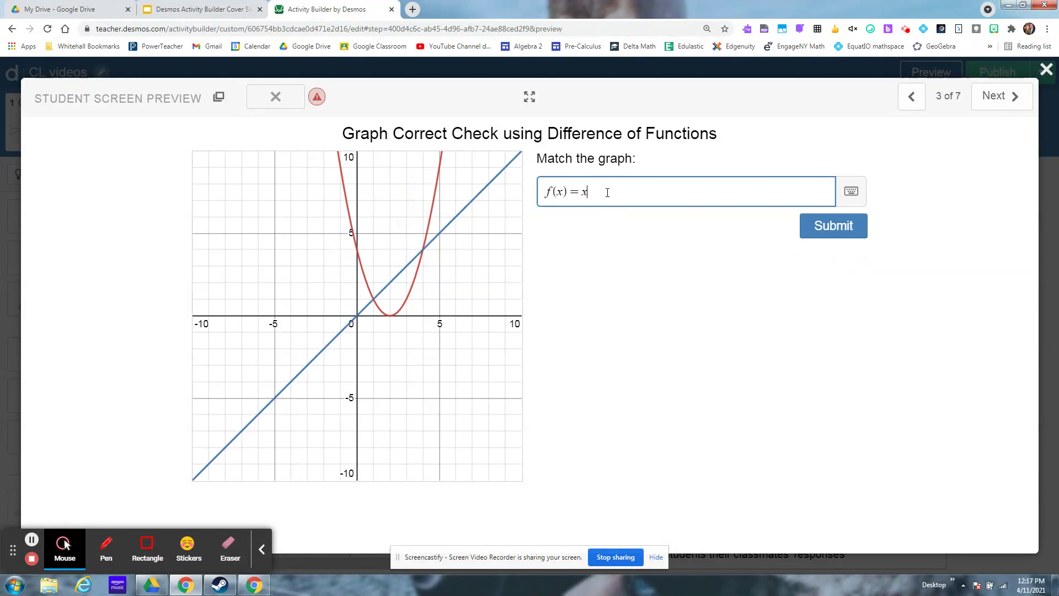
{"action": "key", "text": "BackSpace"}
{"action": "type", "text": "(x-"}
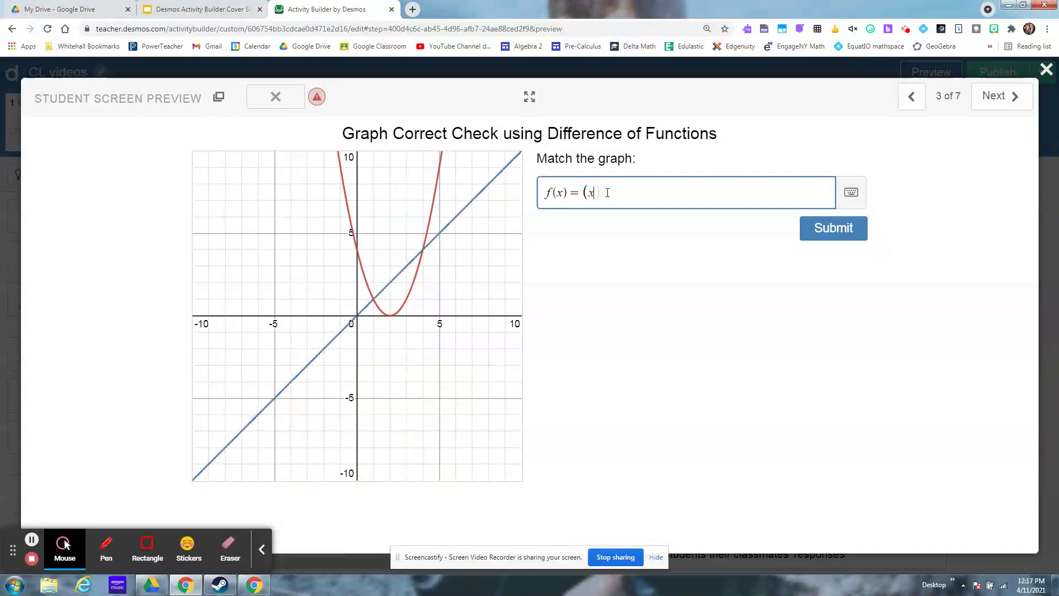
{"action": "type", "text": "2)^2"}
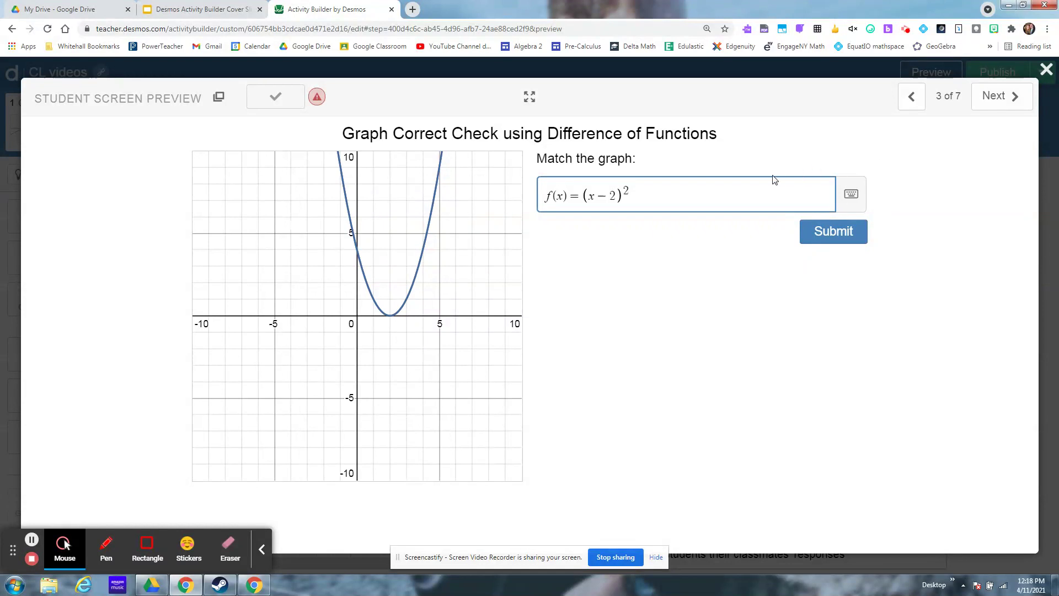
{"action": "left_click", "coordinate": [1046, 69]}
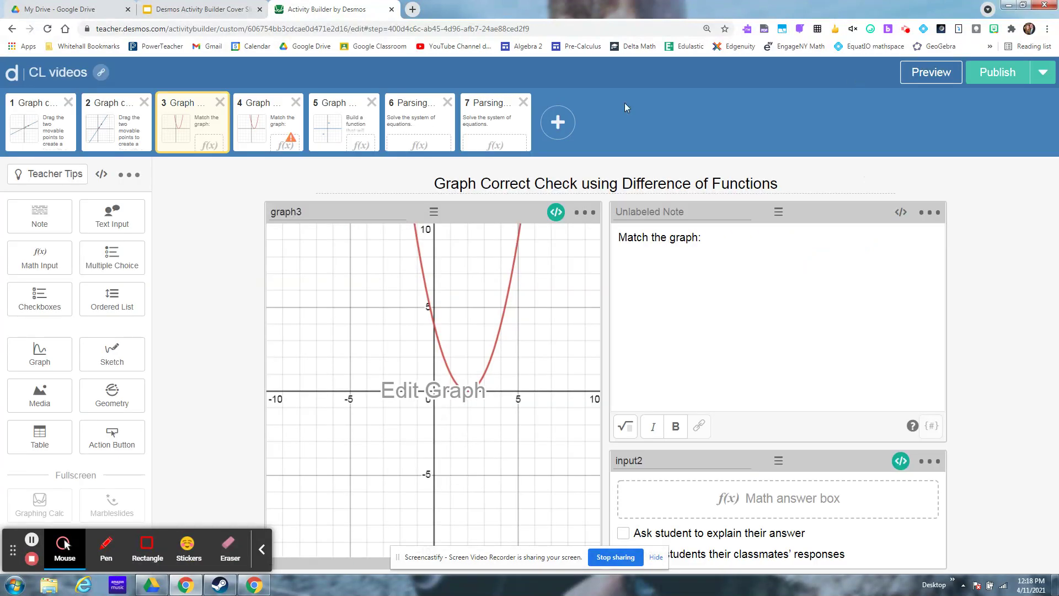
- Open the graph on screen 4 for editing and enter g(x) in the empty expression below the student-input note
{"action": "left_click", "coordinate": [277, 129]}
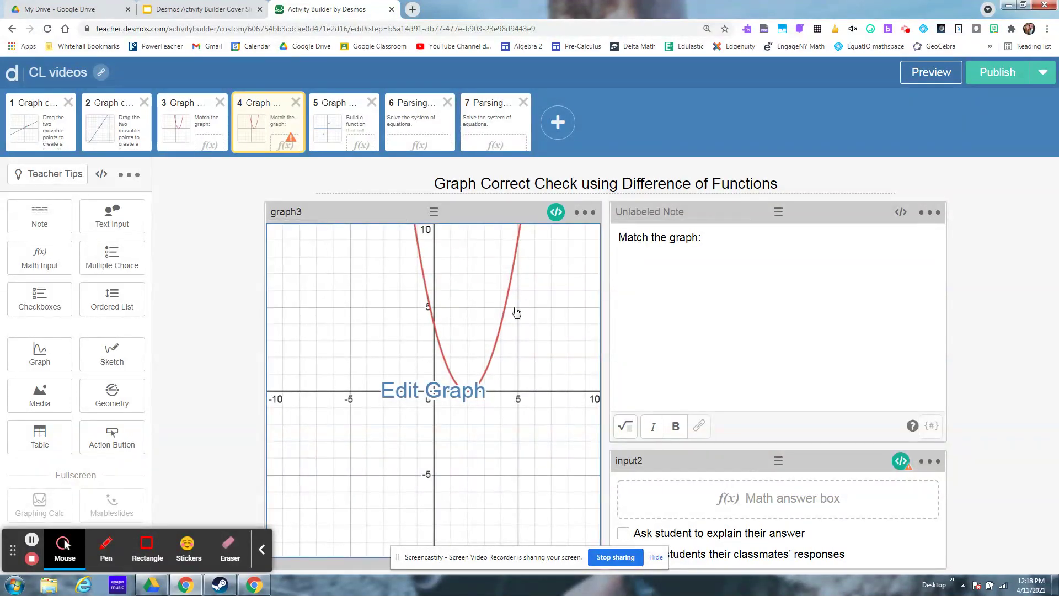
{"action": "left_click", "coordinate": [478, 312]}
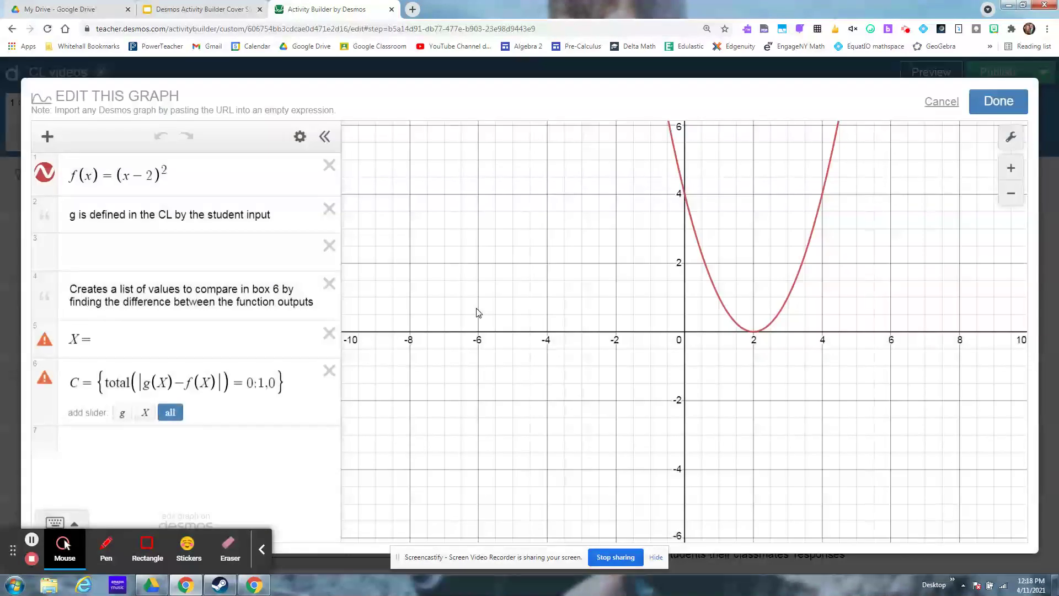
{"action": "left_click_drag", "start_coordinate": [204, 180], "coordinate": [57, 166]}
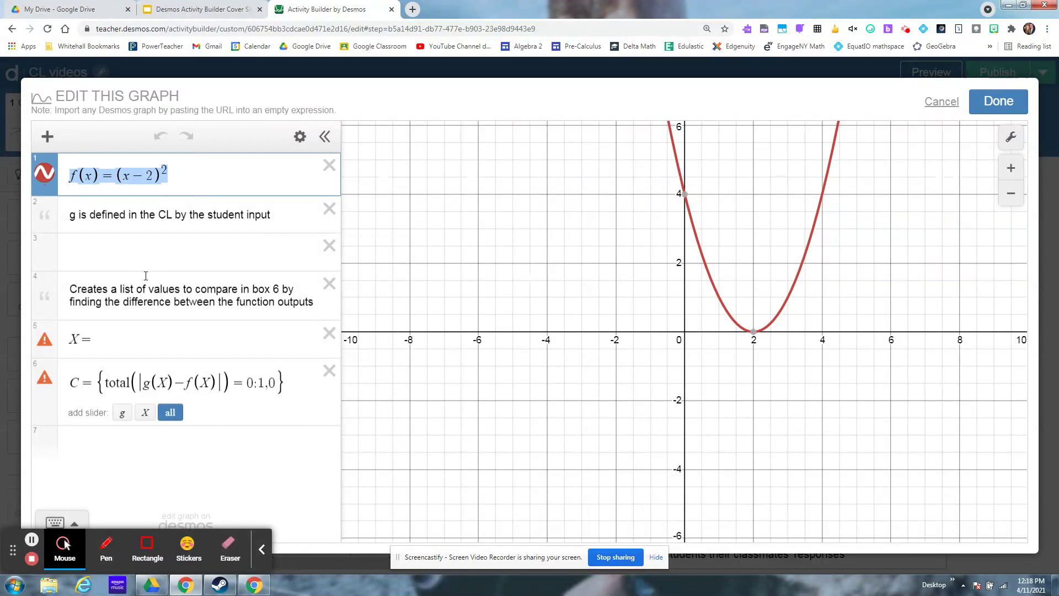
{"action": "left_click", "coordinate": [152, 249]}
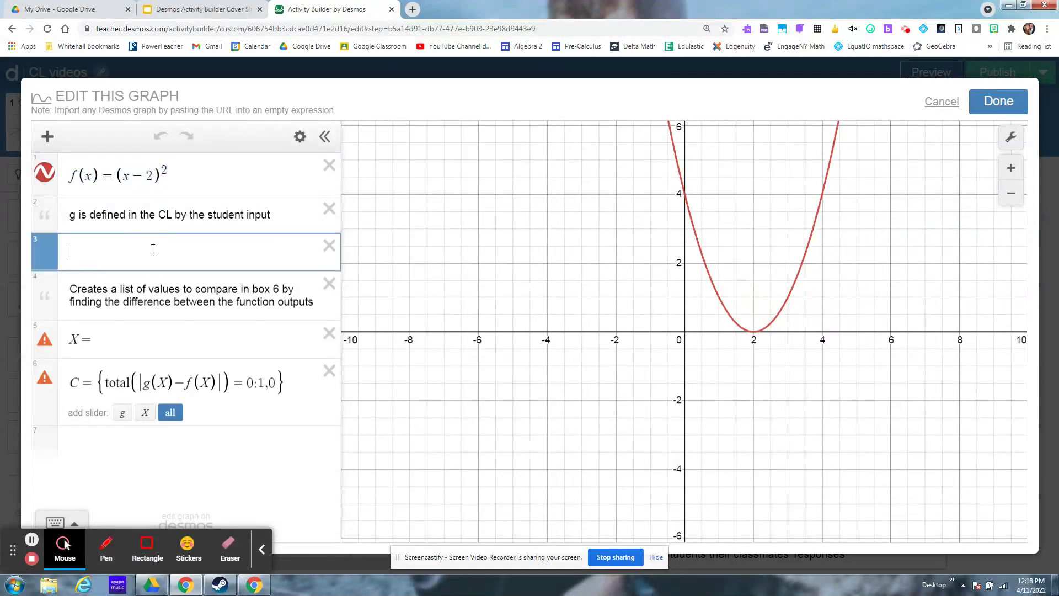
{"action": "type", "text": "g(x)"}
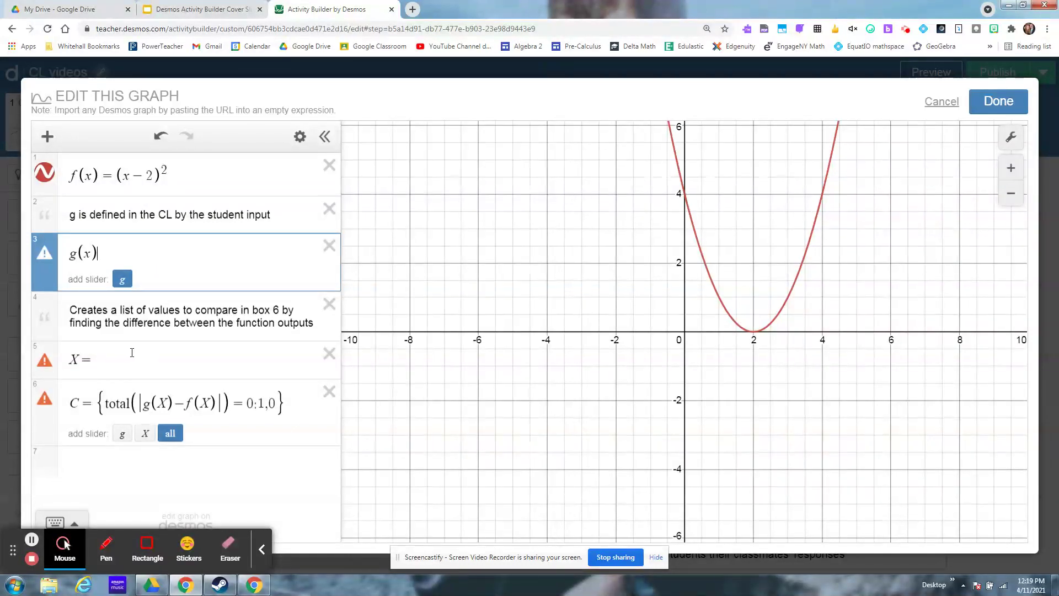
- Complete the X expression with the list [-5,...5]
{"action": "left_click", "coordinate": [116, 359]}
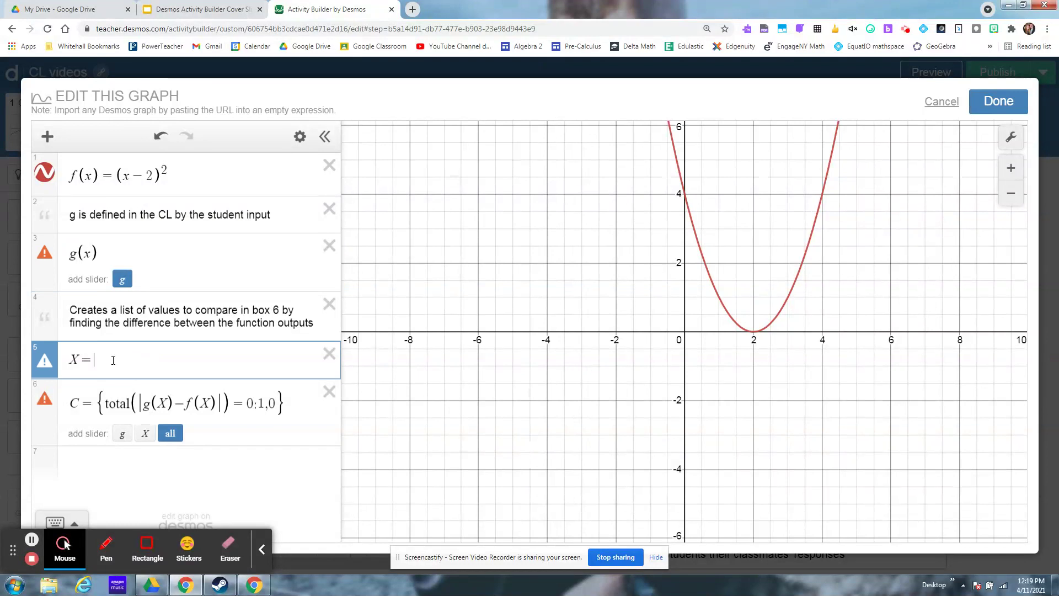
{"action": "type", "text": "[-"}
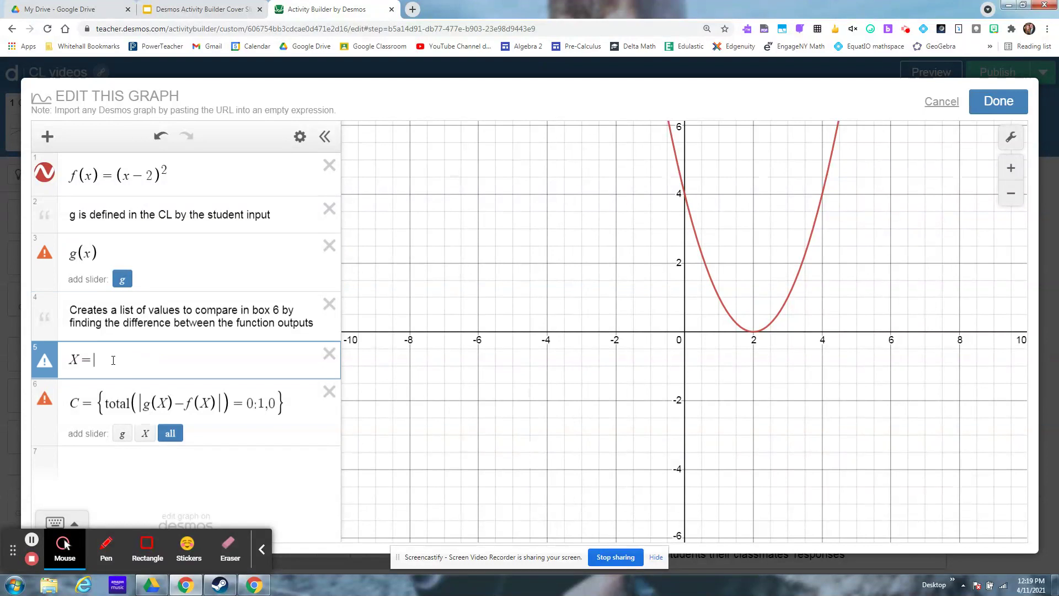
{"action": "type", "text": "3,..."}
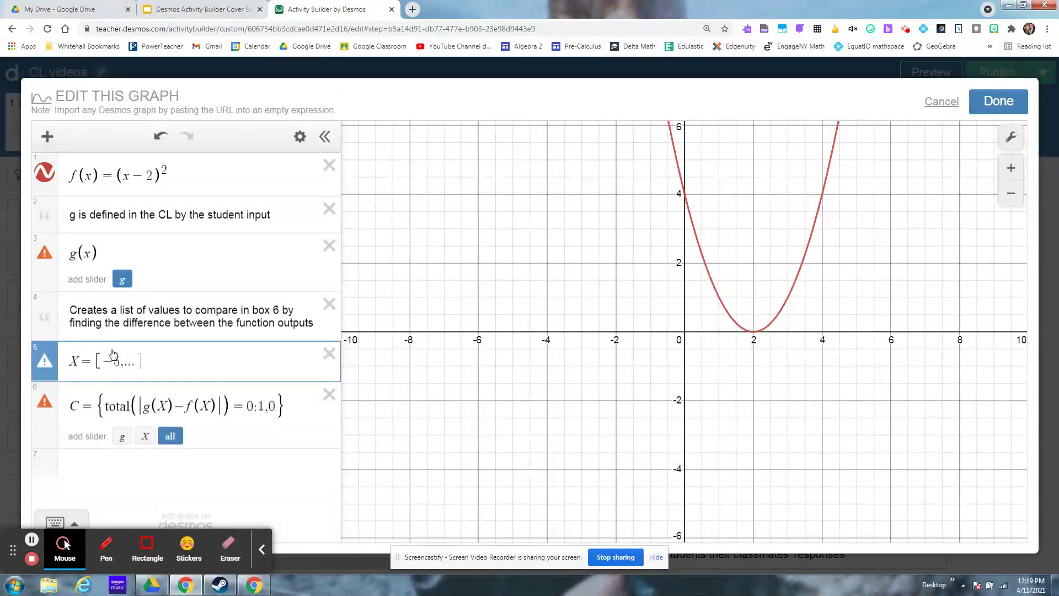
{"action": "type", "text": "5"}
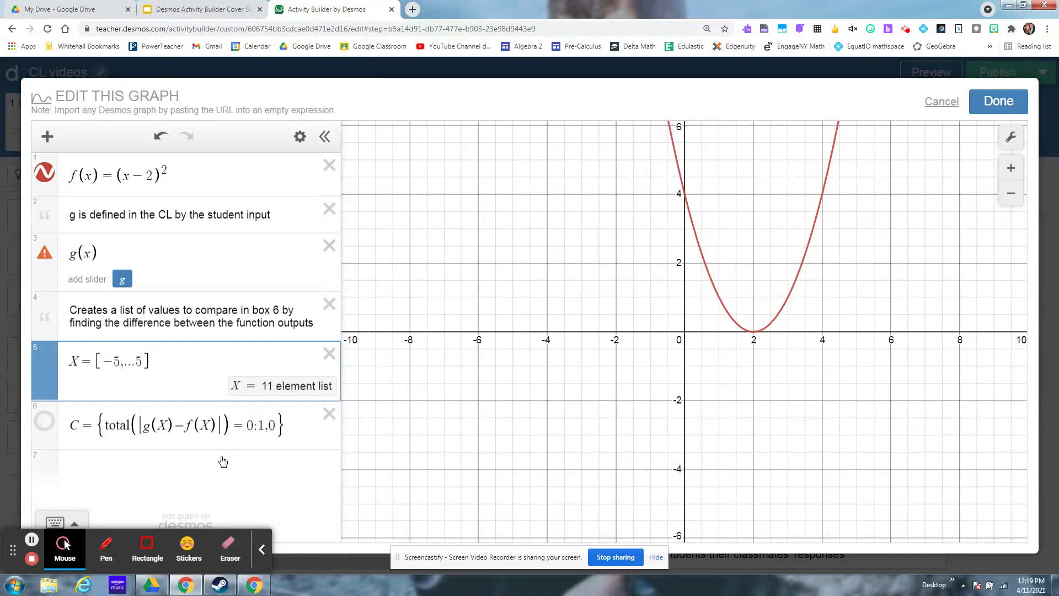
- Review each part of the C expression, from the absolute difference g(X)-f(X) to the 1 and 0 outcomes, and save the graph edits
{"action": "left_click", "coordinate": [146, 429]}
{"action": "left_click_drag", "start_coordinate": [146, 429], "coordinate": [213, 427]}
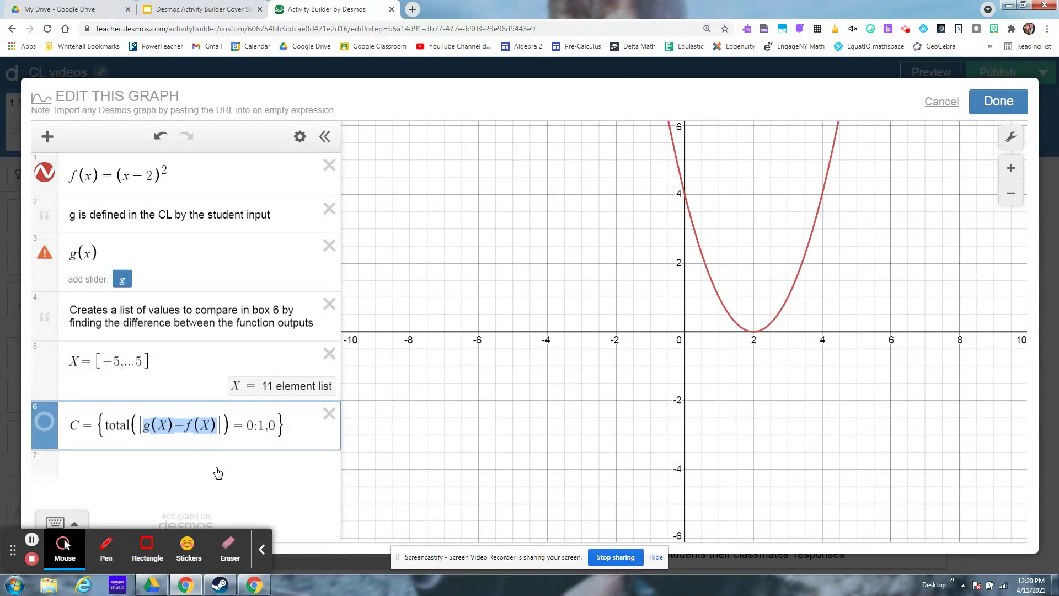
{"action": "left_click", "coordinate": [139, 428]}
{"action": "left_click_drag", "start_coordinate": [139, 428], "coordinate": [225, 430]}
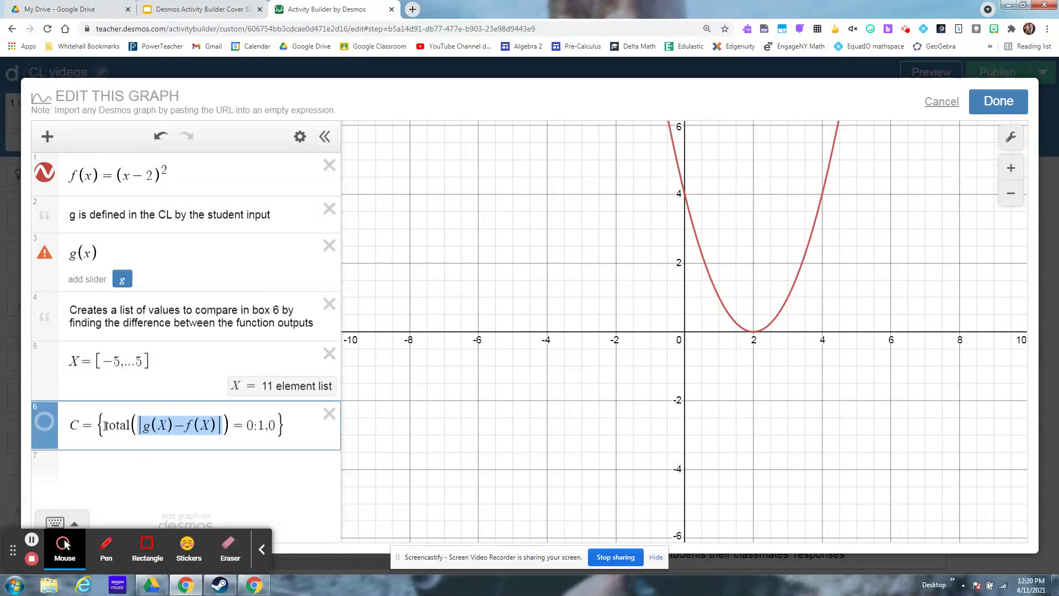
{"action": "left_click_drag", "start_coordinate": [105, 426], "coordinate": [255, 430]}
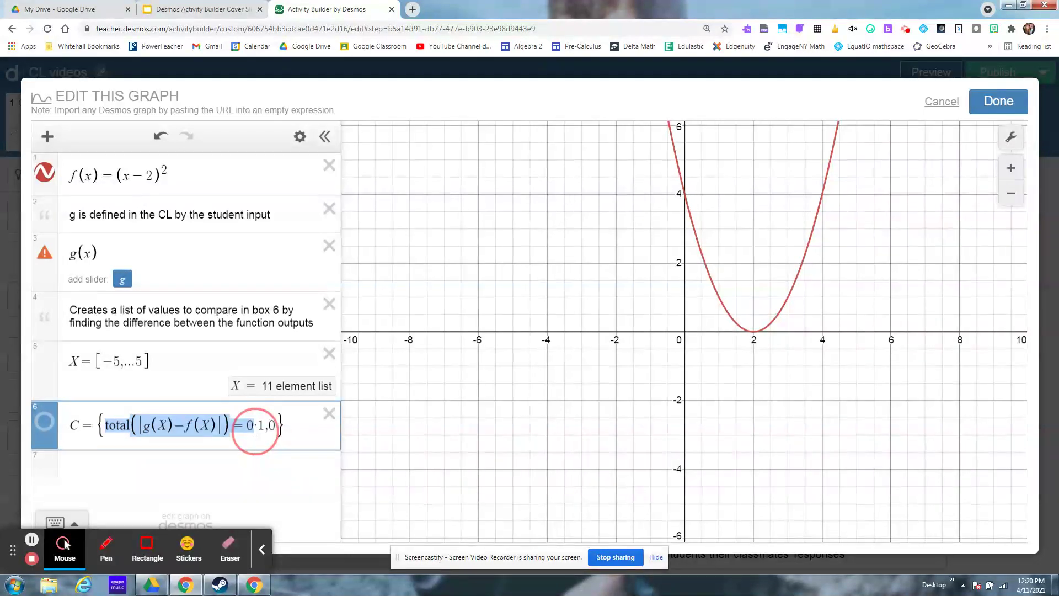
{"action": "left_click_drag", "start_coordinate": [255, 430], "coordinate": [266, 432]}
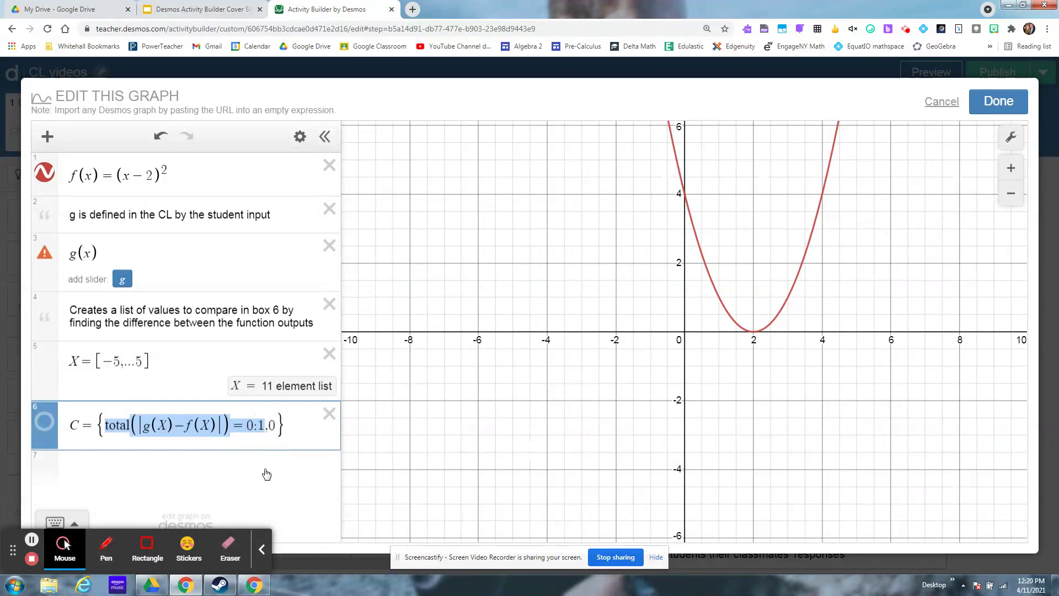
{"action": "left_click", "coordinate": [255, 431]}
{"action": "left_click_drag", "start_coordinate": [253, 431], "coordinate": [257, 434]}
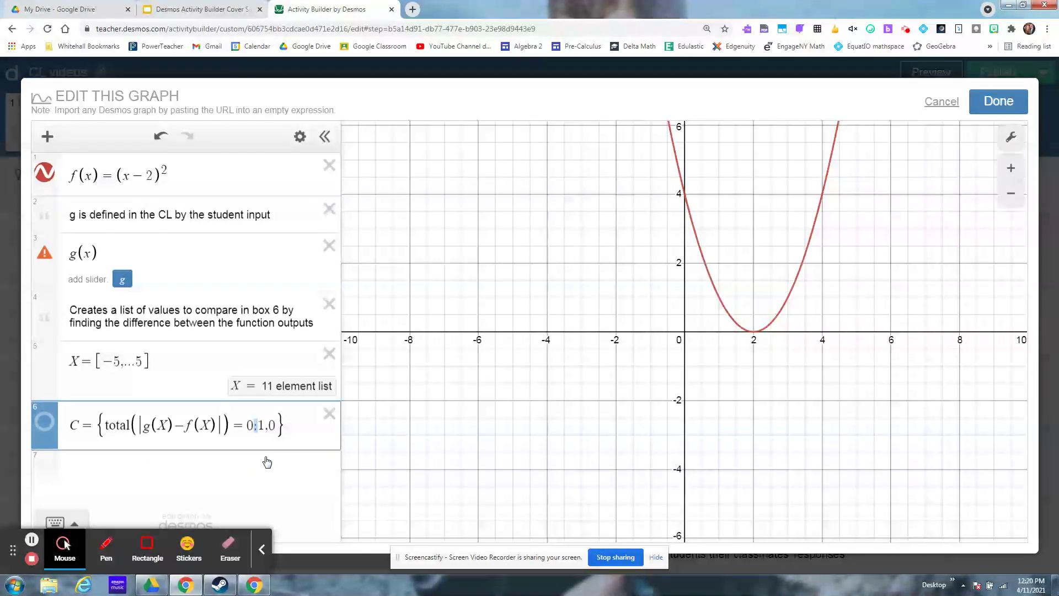
{"action": "left_click", "coordinate": [259, 429]}
{"action": "left_click_drag", "start_coordinate": [260, 429], "coordinate": [266, 431]}
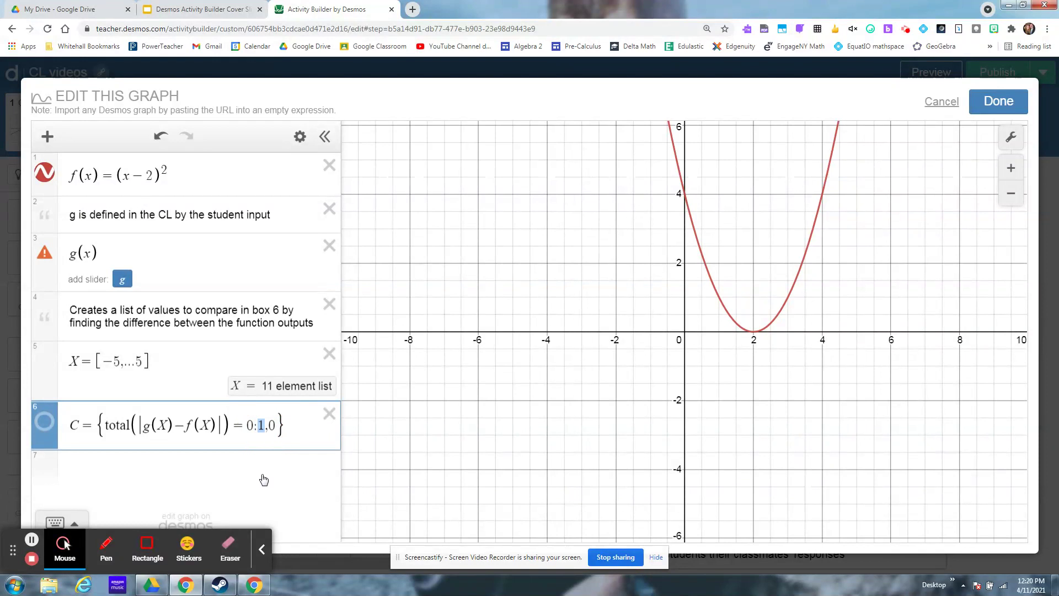
{"action": "left_click", "coordinate": [270, 425]}
{"action": "left_click_drag", "start_coordinate": [272, 426], "coordinate": [307, 436]}
{"action": "left_click", "coordinate": [1002, 106]}
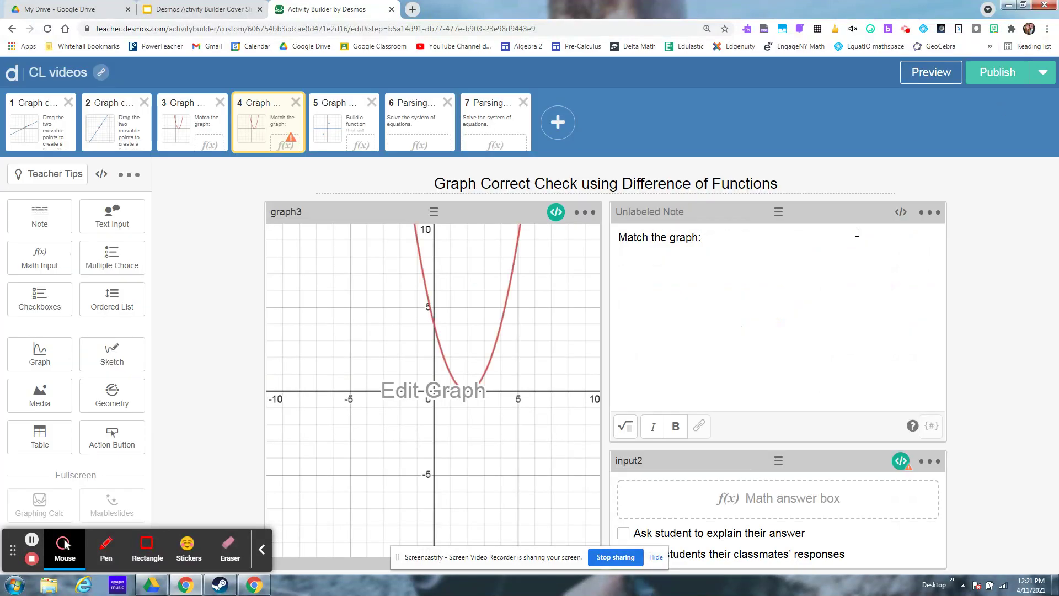
- Open graph3's script on screen 4 and start a function(`g`): line beneath the comment about the student's latex response
{"action": "left_click", "coordinate": [556, 212]}
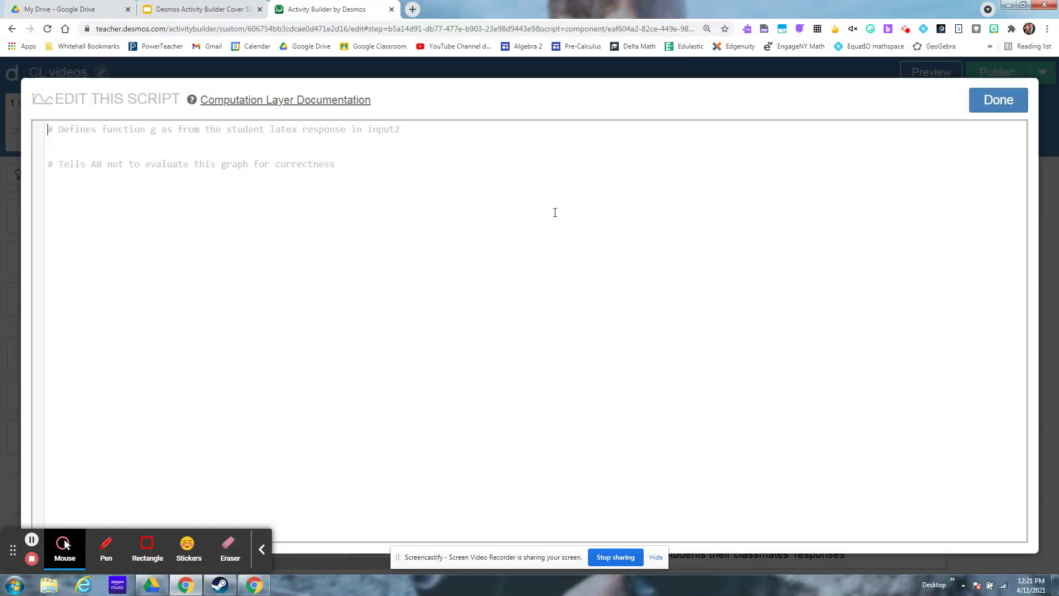
{"action": "left_click", "coordinate": [78, 143]}
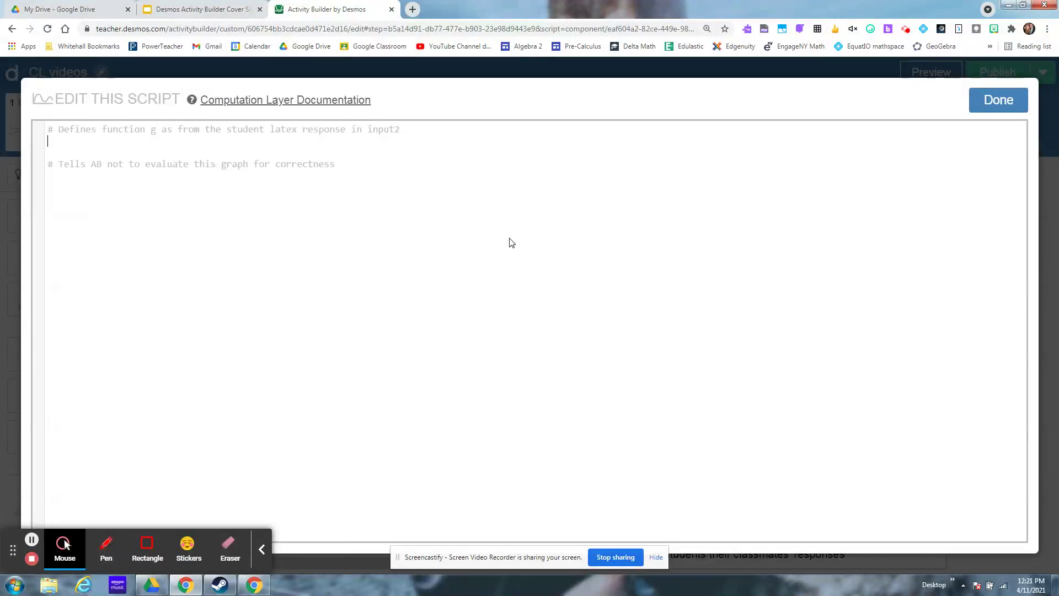
{"action": "type", "text": "fu"}
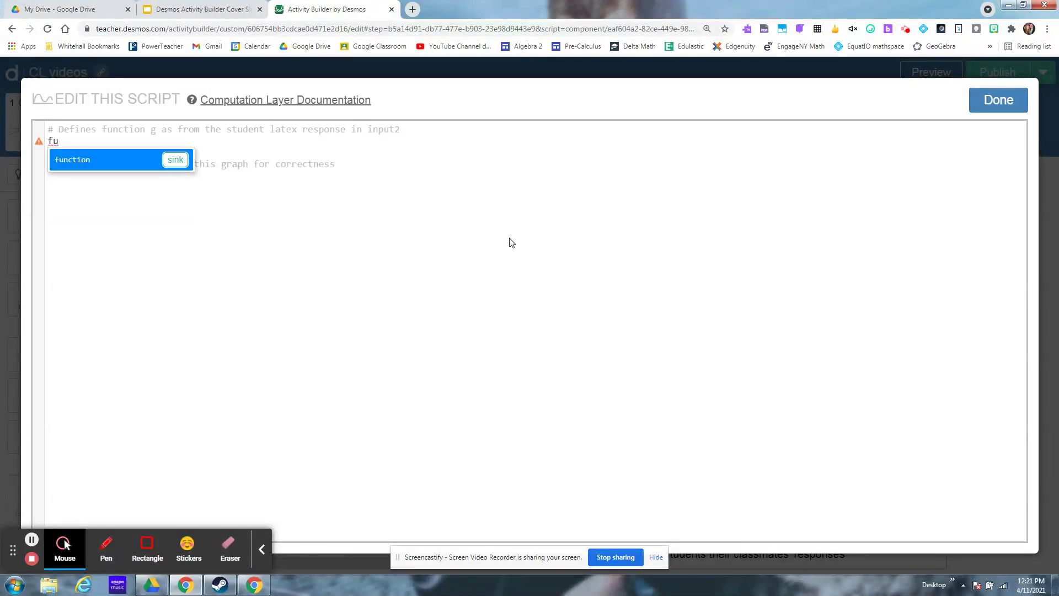
{"action": "key", "text": "Return"}
{"action": "type", "text": "g`): "}
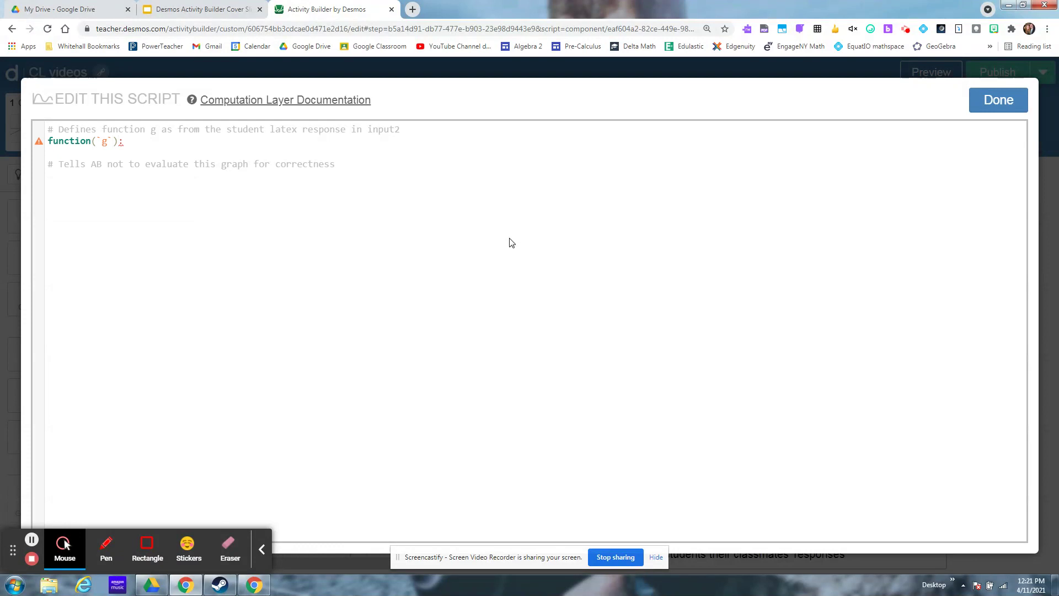
- Define function g in graph3's script as simpleFunction(input2.latex)
{"action": "type", "text": "sim"}
{"action": "key", "text": "Return"}
{"action": "type", "text": "("}
{"action": "key", "text": "BackSpace"}
{"action": "type", "text": "inp"}
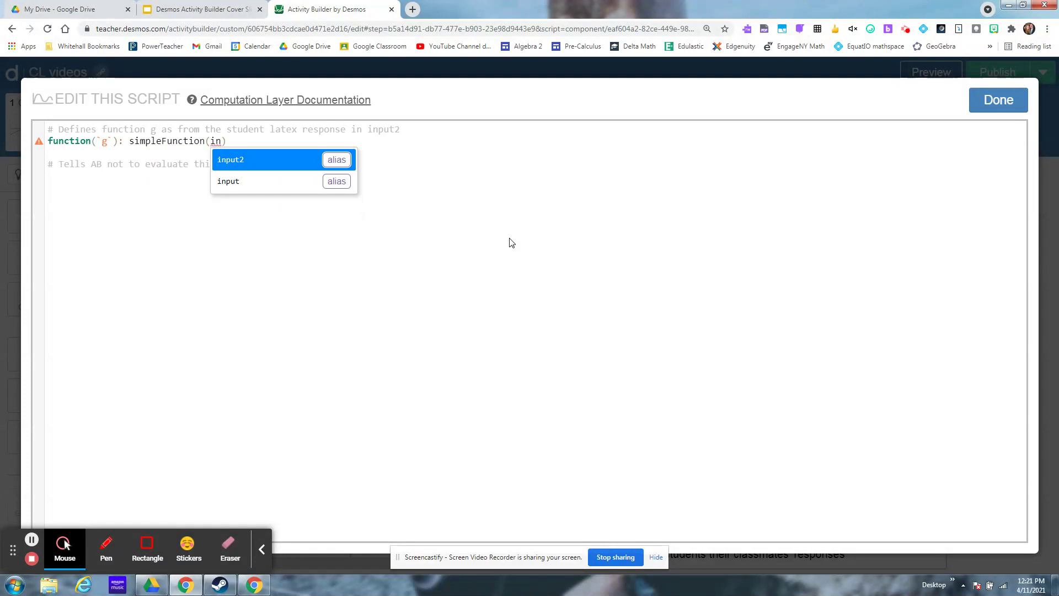
{"action": "key", "text": "Return"}
{"action": "type", "text": ".lat"}
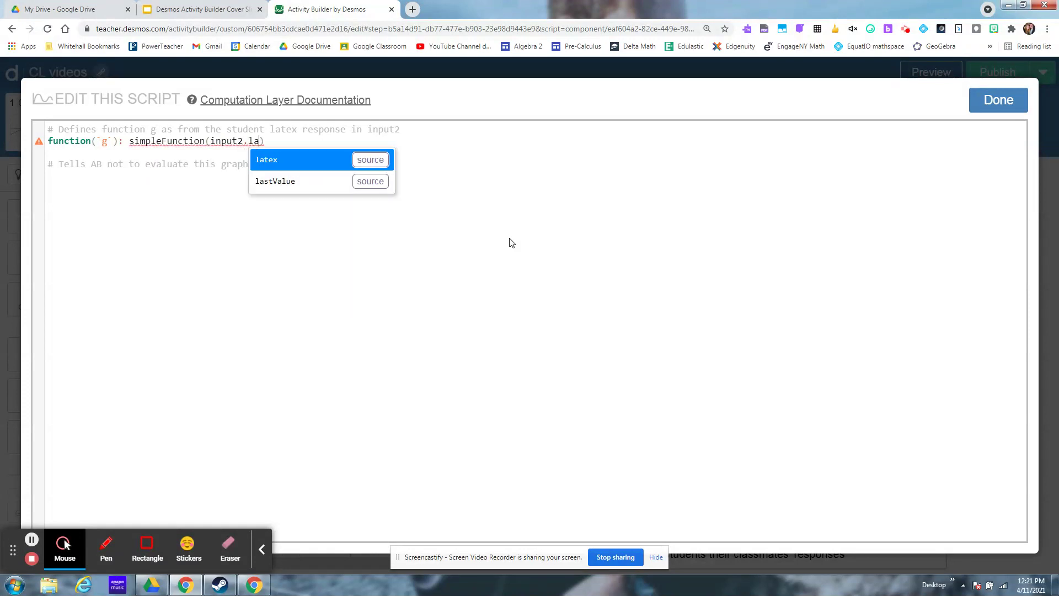
{"action": "type", "text": "ex"}
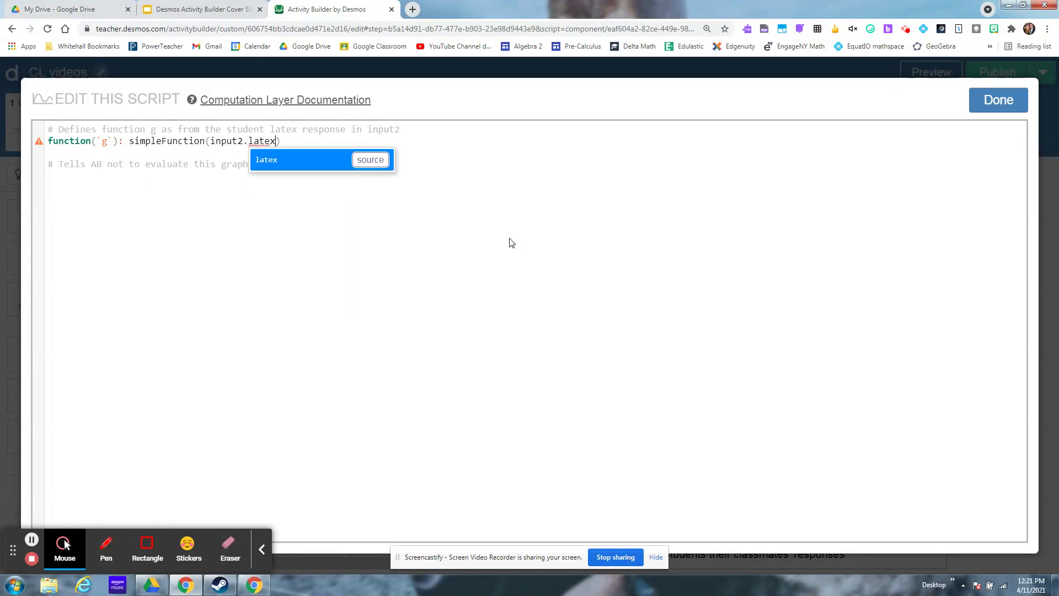
{"action": "type", "text": ")"}
{"action": "key", "text": "BackSpace"}
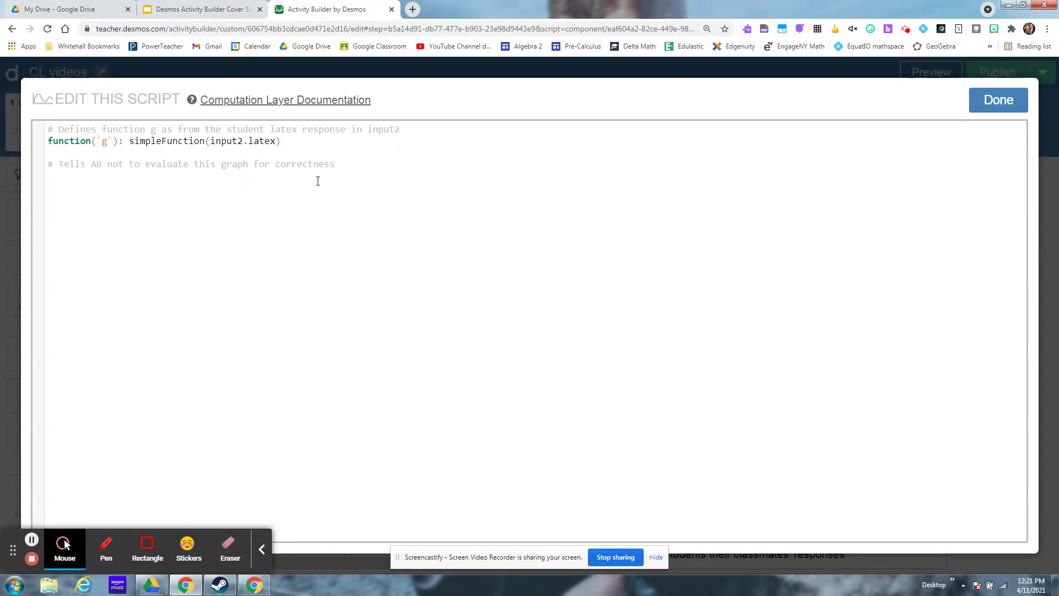
{"action": "left_click_drag", "start_coordinate": [284, 142], "coordinate": [131, 144]}
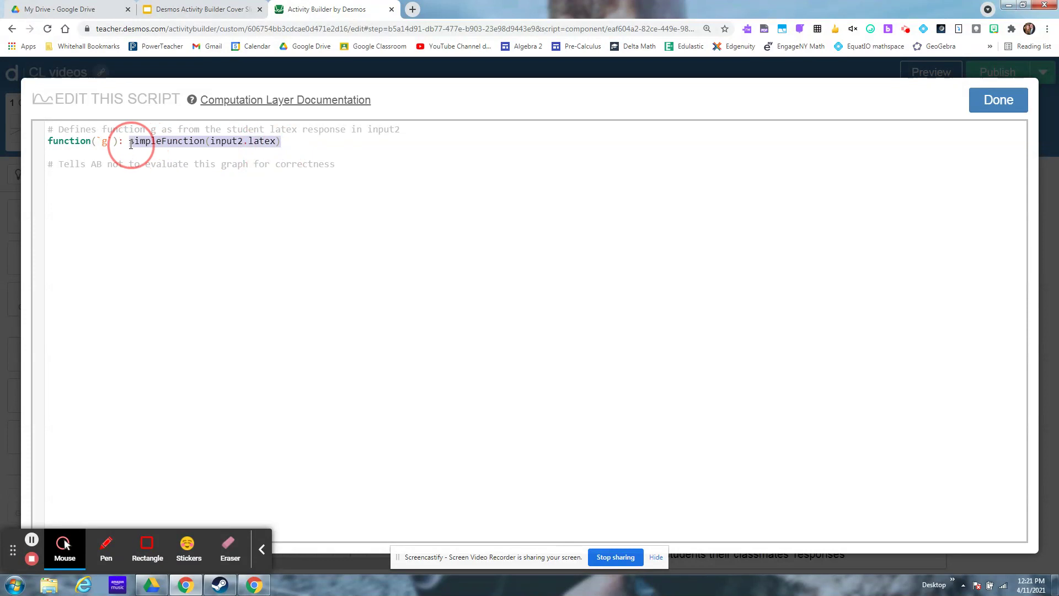
{"action": "left_click_drag", "start_coordinate": [131, 144], "coordinate": [104, 143]}
- Add readOnly: true beneath the comment about not evaluating the graph for correctness, and save the script
{"action": "left_click", "coordinate": [127, 181]}
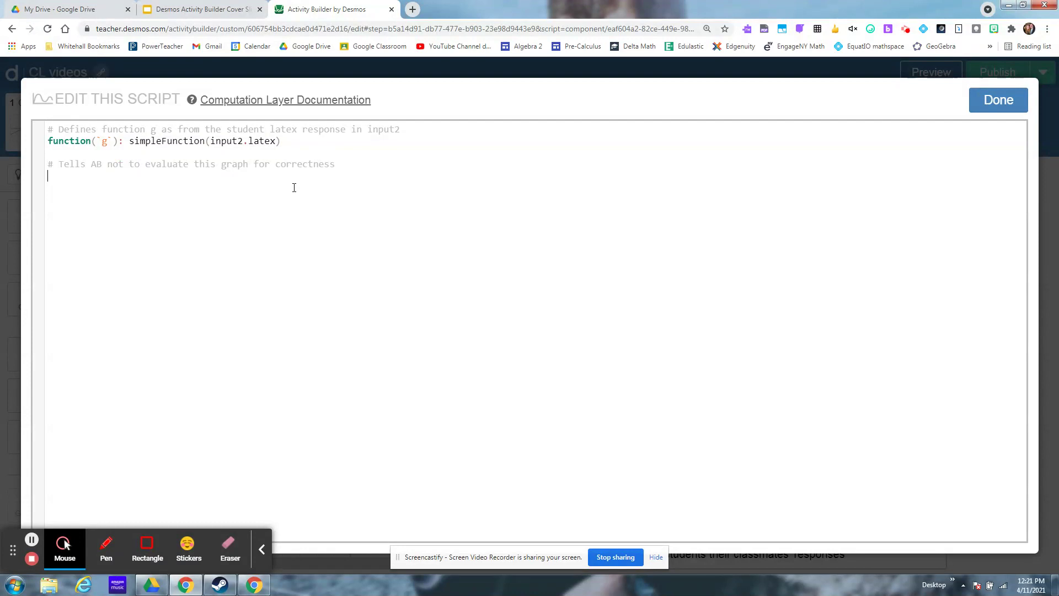
{"action": "type", "text": "re"}
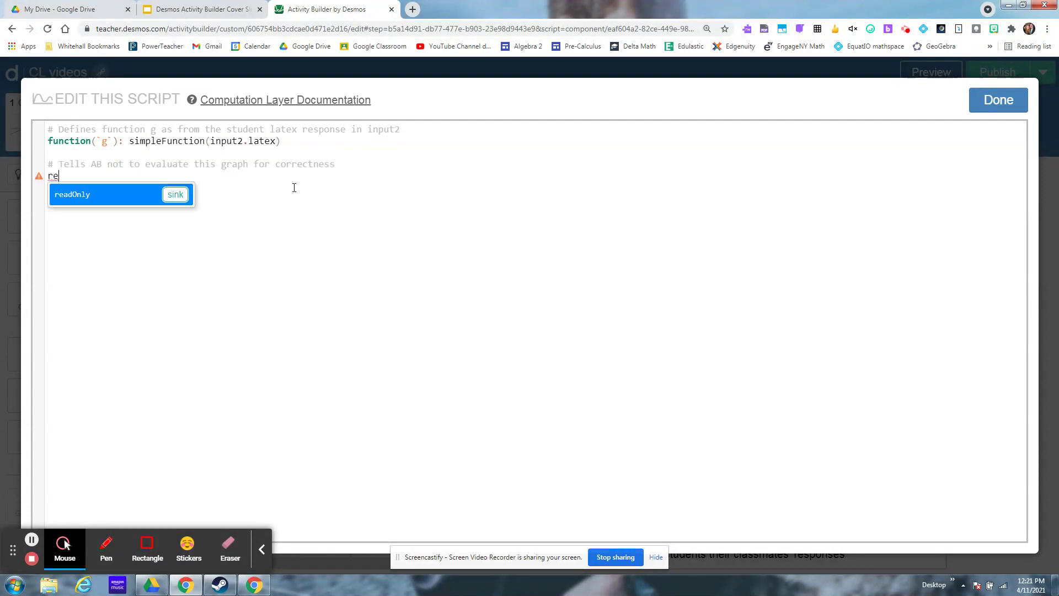
{"action": "key", "text": "Return"}
{"action": "type", "text": "tr"}
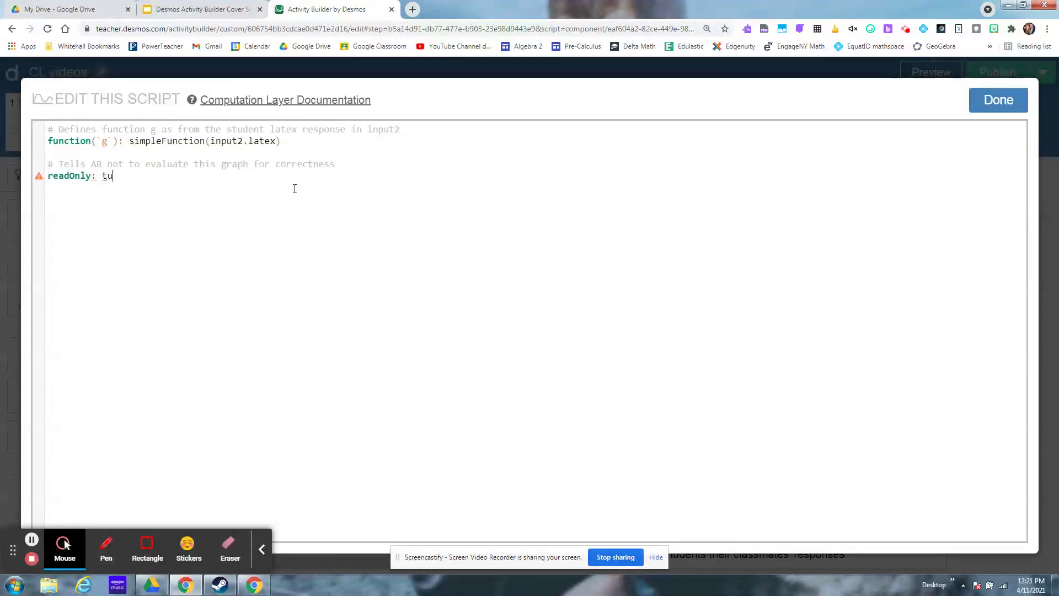
{"action": "type", "text": "ue"}
{"action": "left_click", "coordinate": [986, 101]}
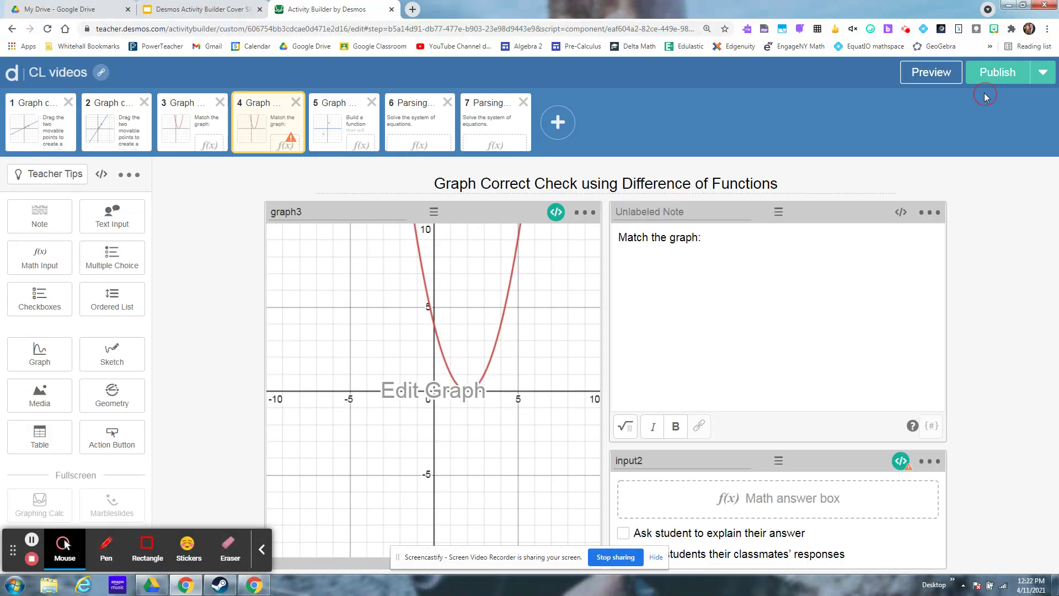
- In input2's script, complete the correct line with graph3.number(`C`)=1 and save the script
{"action": "left_click", "coordinate": [900, 461]}
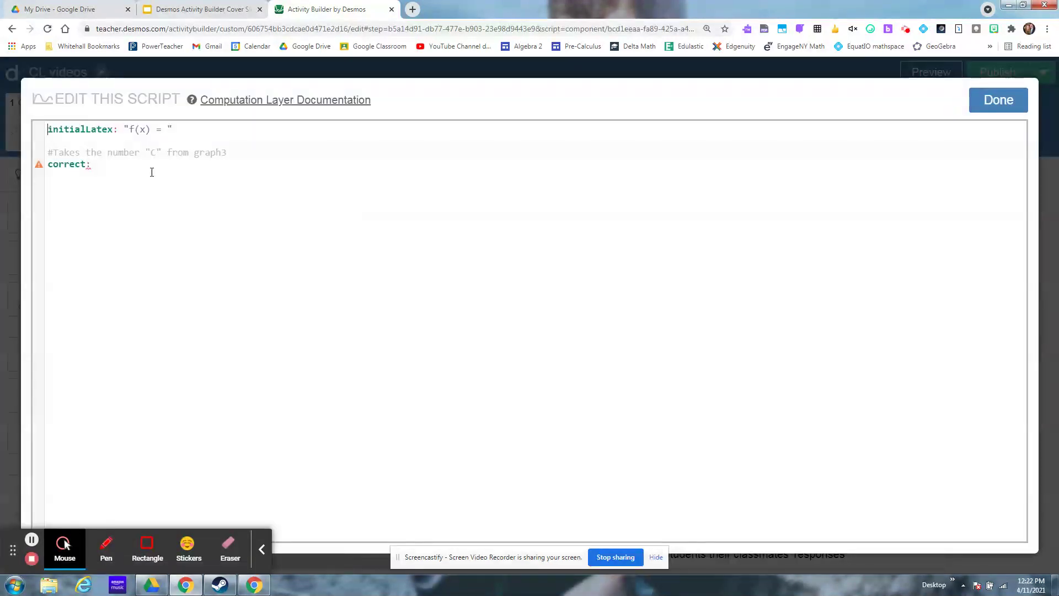
{"action": "left_click_drag", "start_coordinate": [185, 128], "coordinate": [46, 129]}
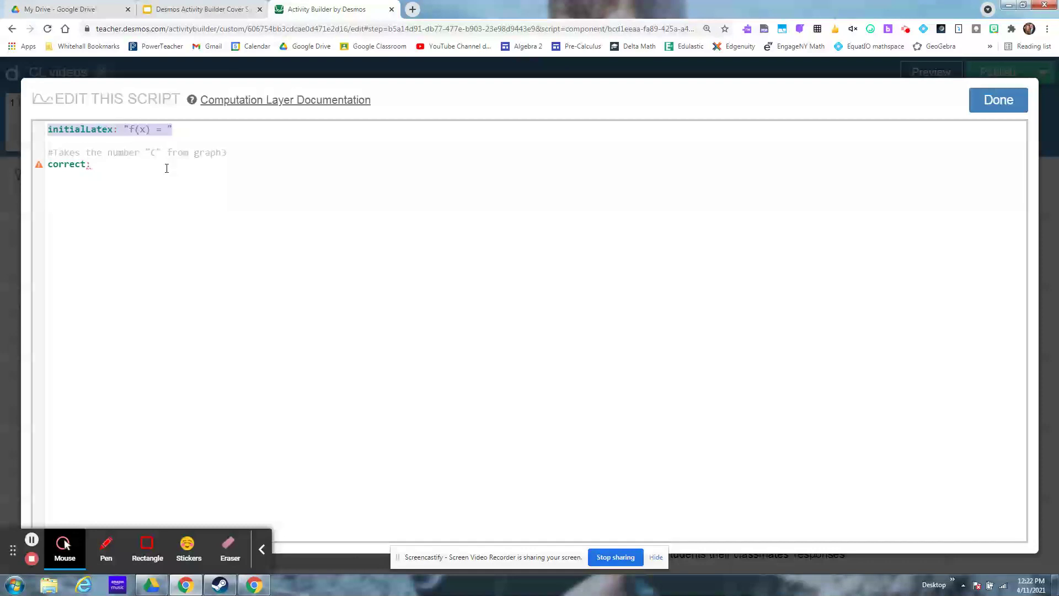
{"action": "left_click", "coordinate": [144, 165]}
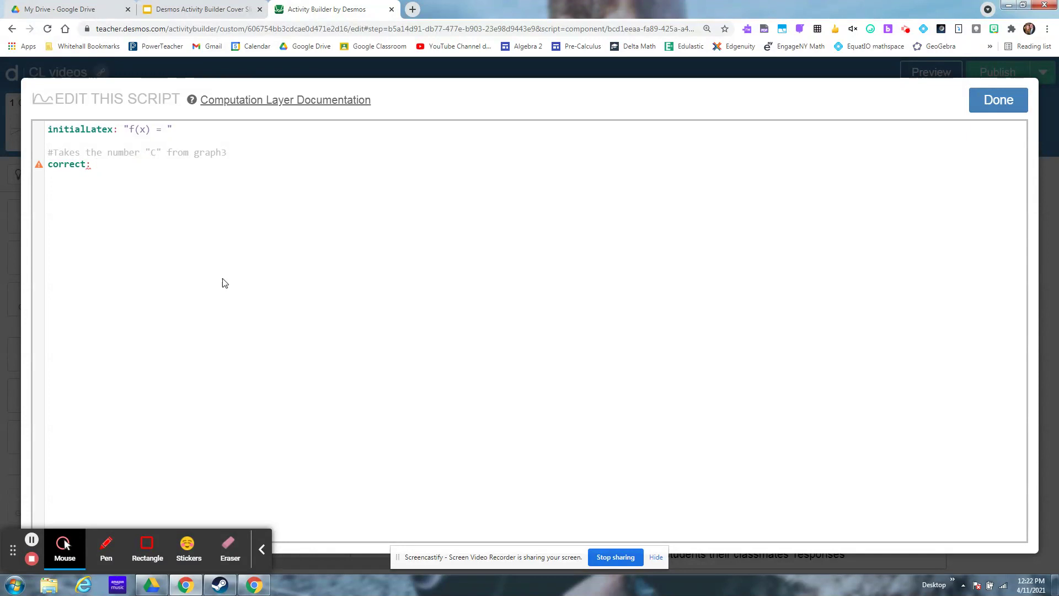
{"action": "type", "text": "g"}
{"action": "key", "text": "Return"}
{"action": "type", "text": ".n"}
{"action": "key", "text": "Return"}
{"action": "type", "text": "C"}
{"action": "key", "text": "End"}
{"action": "type", "text": "=1"}
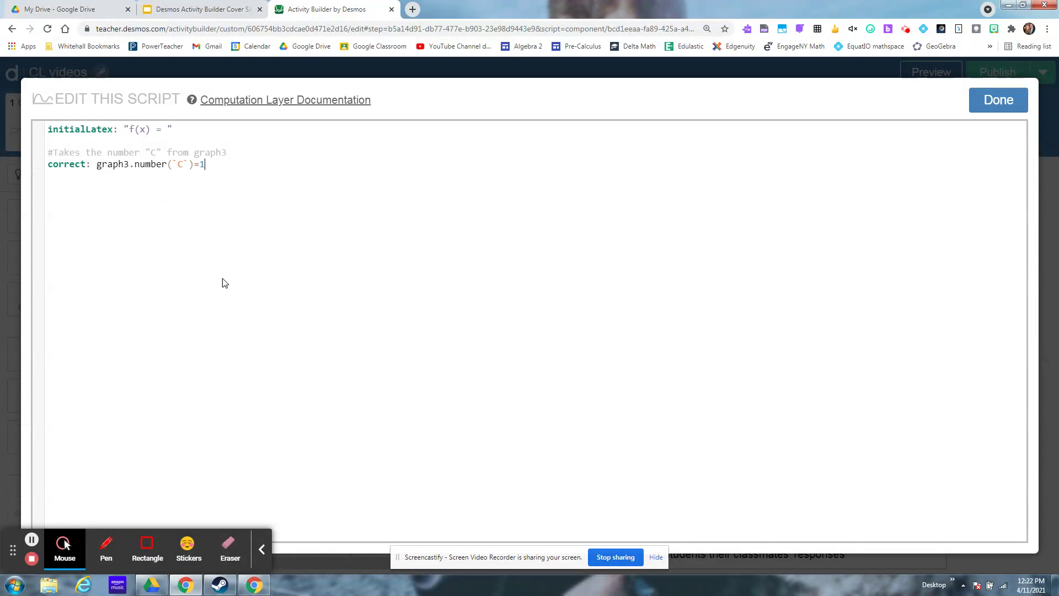
{"action": "left_click", "coordinate": [1001, 103]}
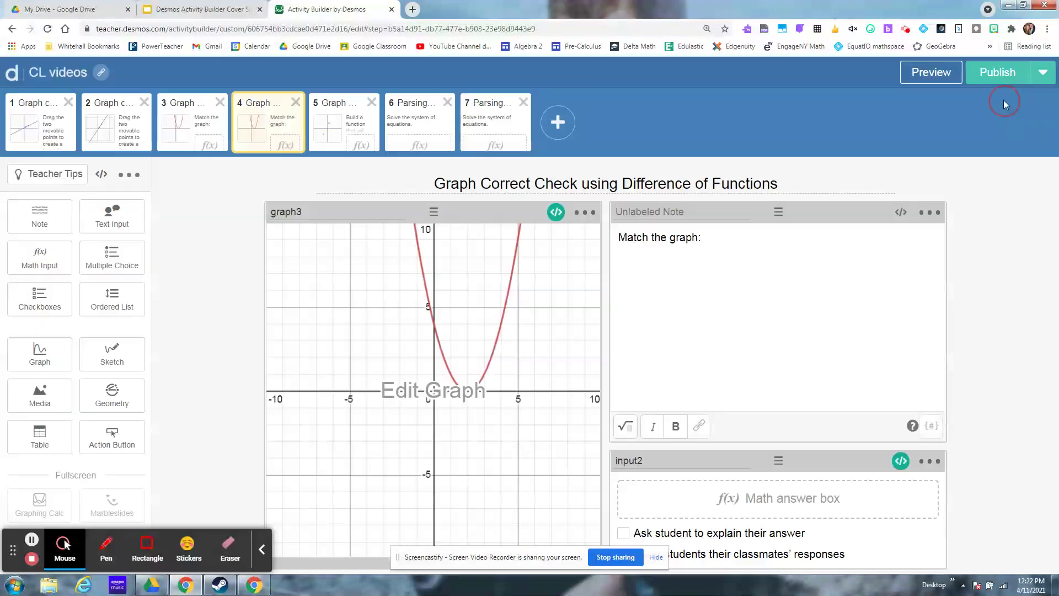
- Preview screen 4 and test its correctness check with the answers x^2 and (x-2)^2
{"action": "left_click", "coordinate": [931, 72]}
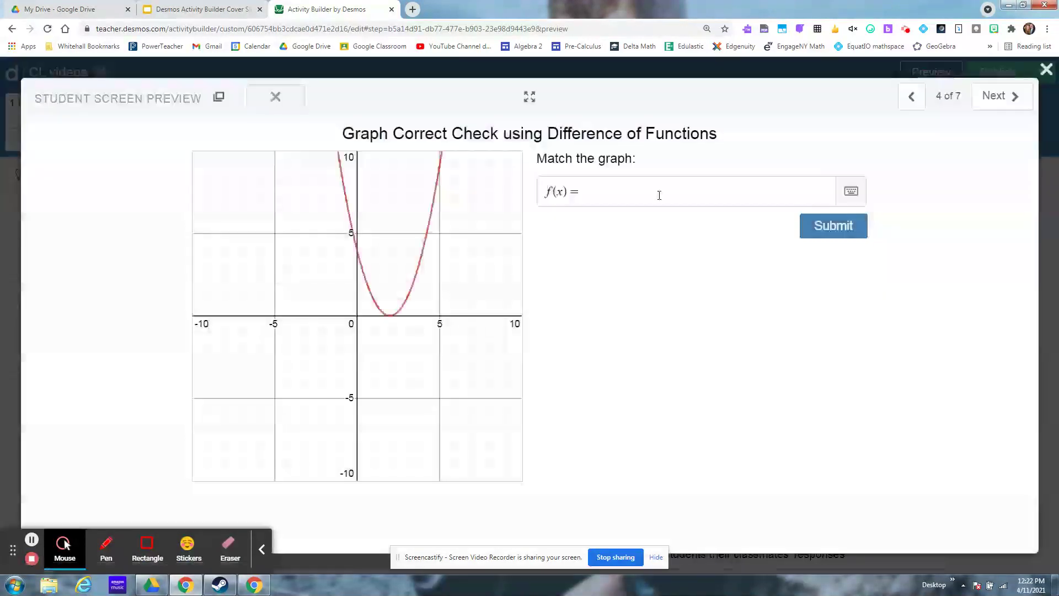
{"action": "left_click", "coordinate": [598, 193]}
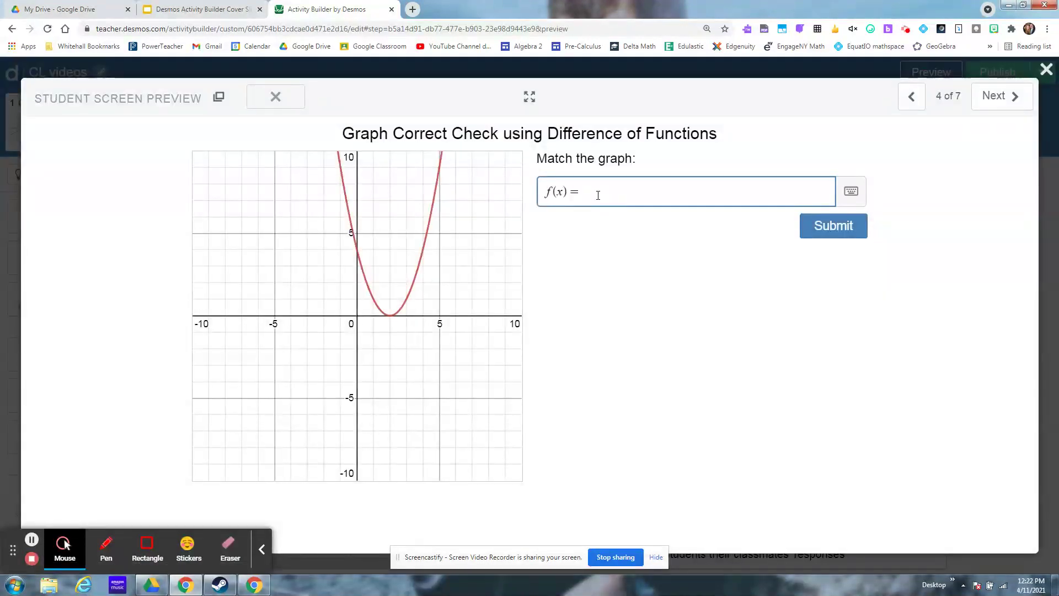
{"action": "type", "text": "x^2"}
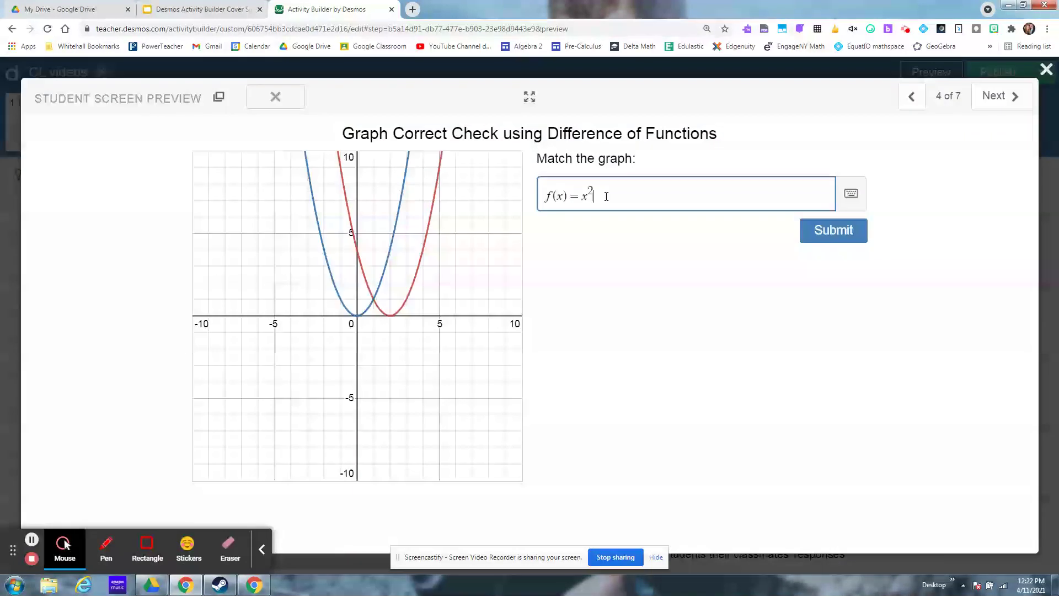
{"action": "key", "text": "BackSpace"}
{"action": "key", "text": "BackSpace"}
{"action": "key", "text": "BackSpace"}
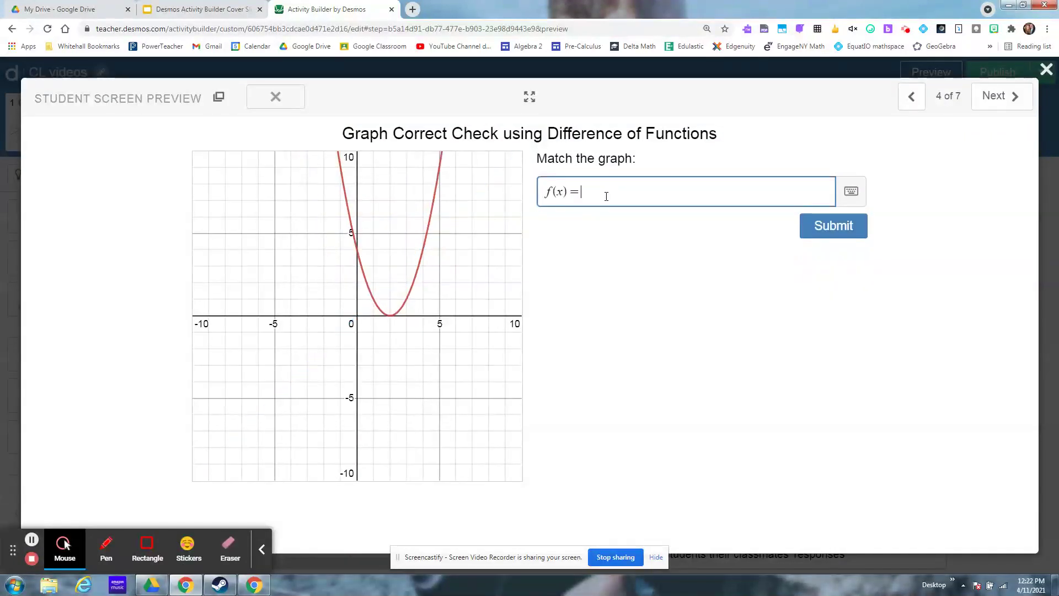
{"action": "type", "text": "(x-2"}
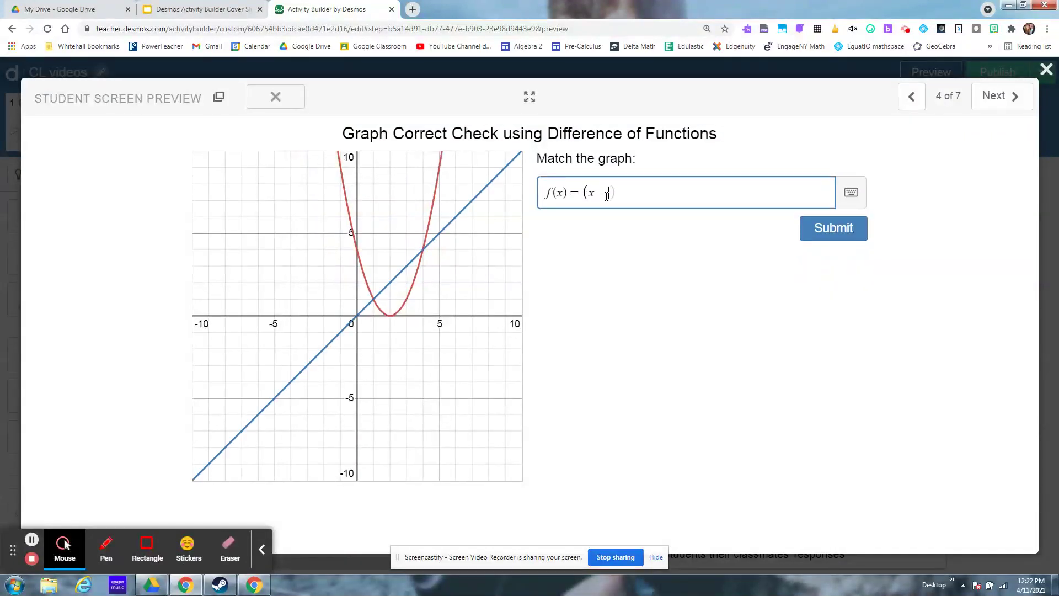
{"action": "type", "text": ")^2"}
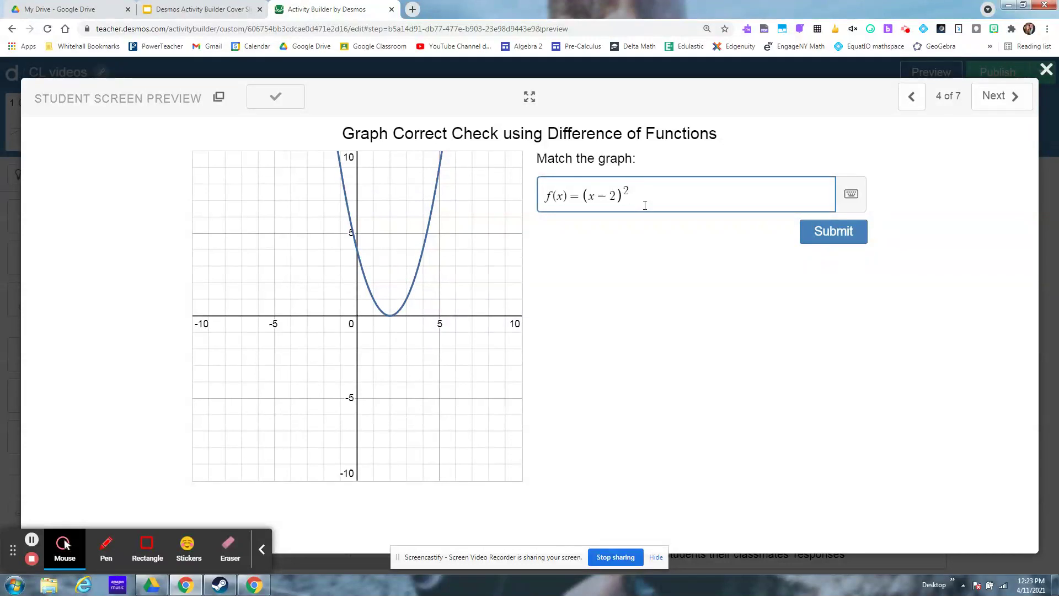
- Replace the test answer in the screen 4 preview with the expanded form x^2-4x+4
{"action": "key", "text": "BackSpace"}
{"action": "key", "text": "BackSpace"}
{"action": "key", "text": "BackSpace"}
{"action": "key", "text": "BackSpace"}
{"action": "key", "text": "BackSpace"}
{"action": "key", "text": "BackSpace"}
{"action": "key", "text": "BackSpace"}
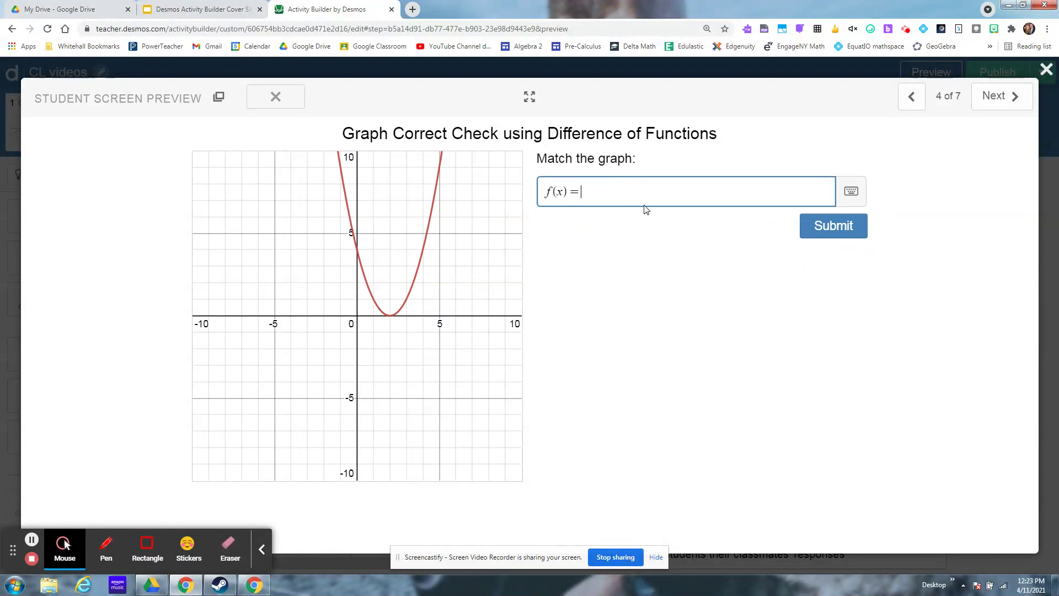
{"action": "type", "text": "x^2"}
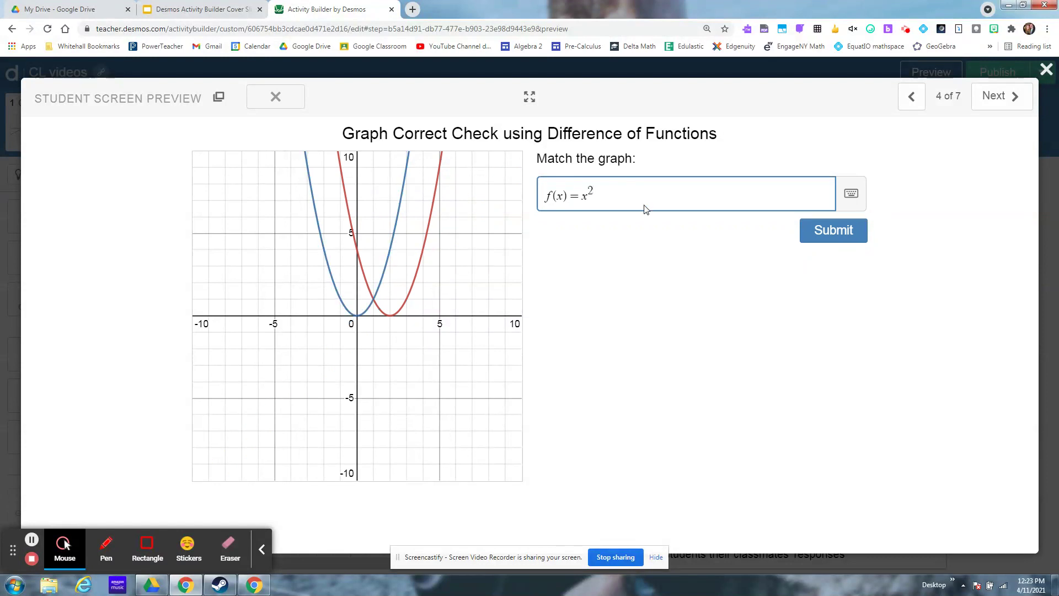
{"action": "key", "text": "Right"}
{"action": "type", "text": "-4x"}
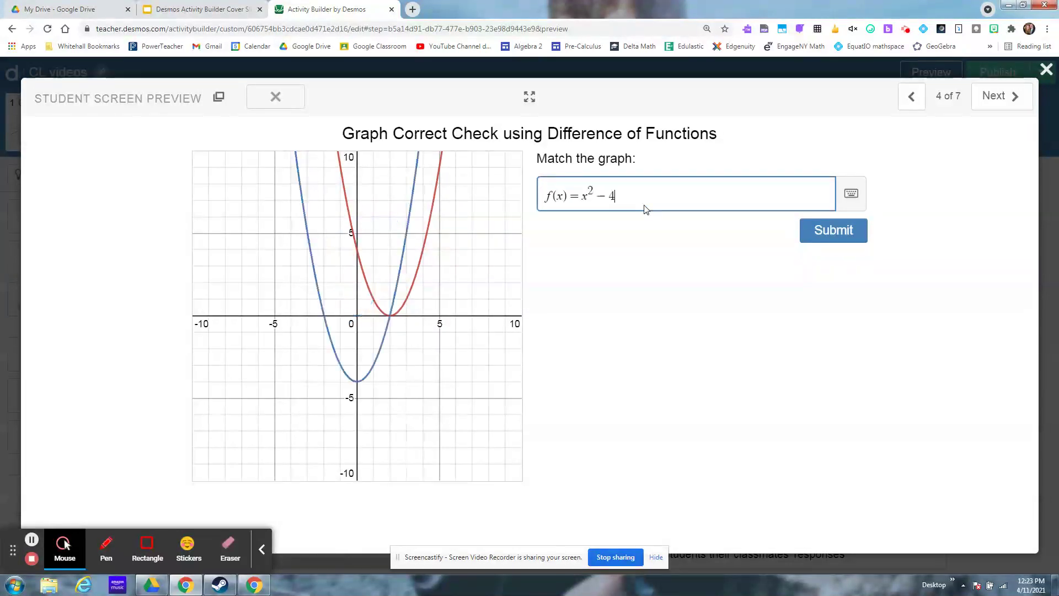
{"action": "type", "text": "+4"}
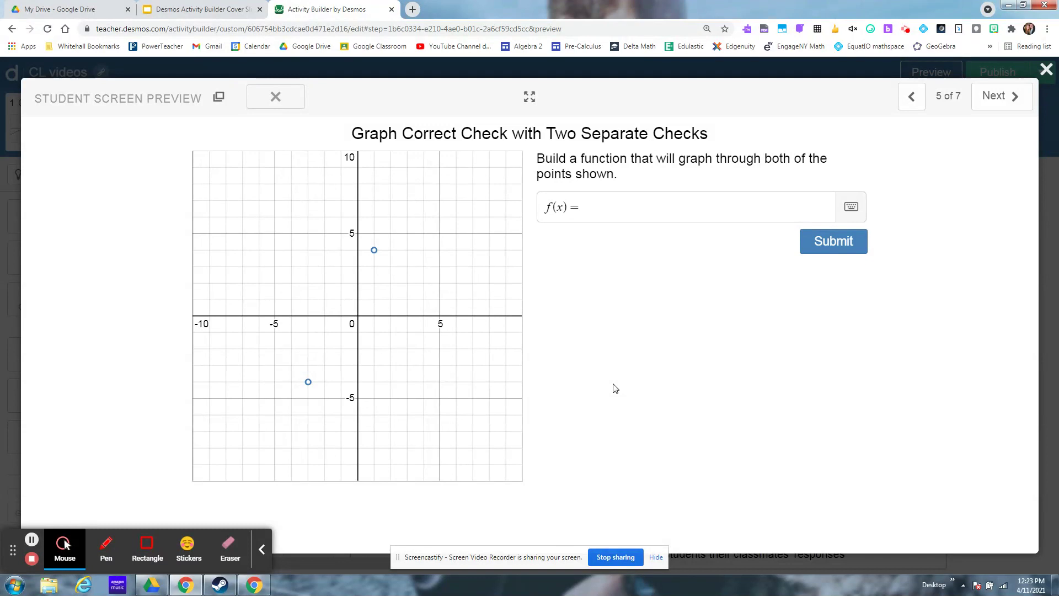
- Test screen 5 in the preview by submitting x and 2x+2 as answers, and close the preview
{"action": "left_click", "coordinate": [612, 215]}
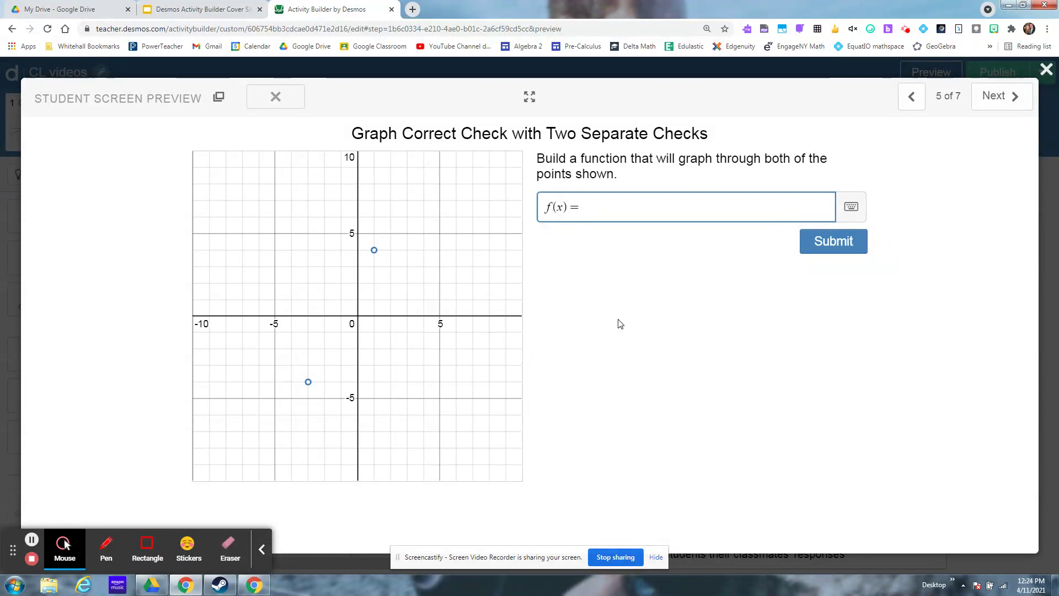
{"action": "type", "text": "x"}
{"action": "left_click", "coordinate": [842, 244]}
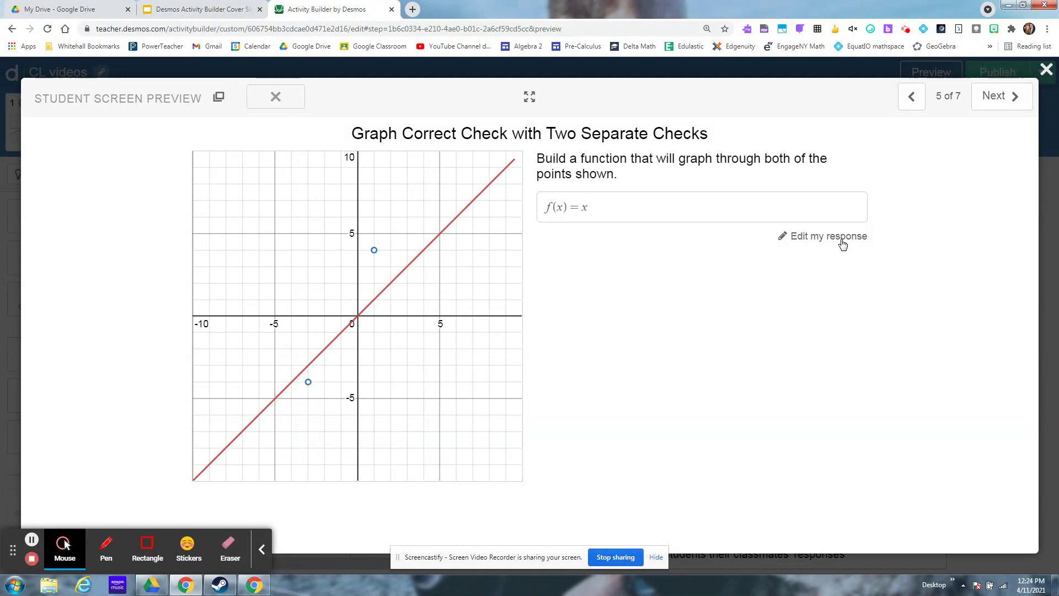
{"action": "left_click", "coordinate": [842, 244]}
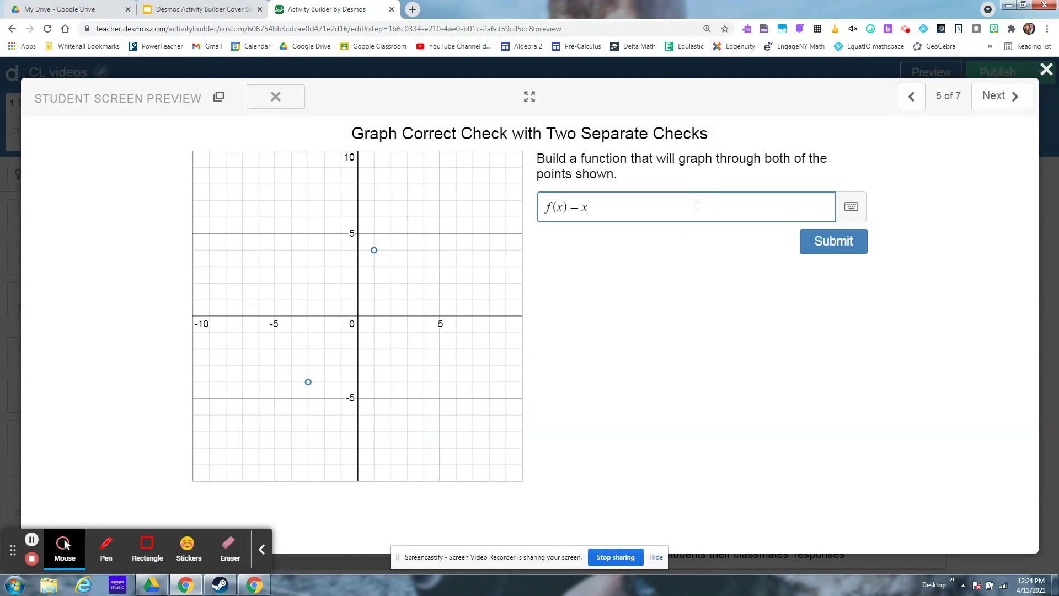
{"action": "key", "text": "BackSpace"}
{"action": "type", "text": "2x+2"}
{"action": "left_click", "coordinate": [816, 243]}
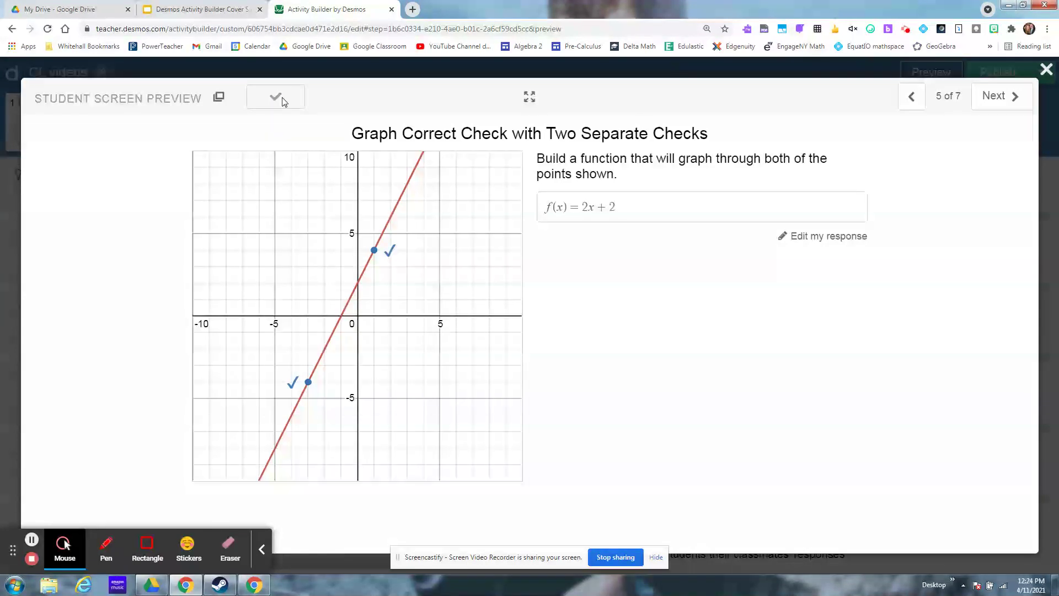
{"action": "left_click", "coordinate": [1046, 69]}
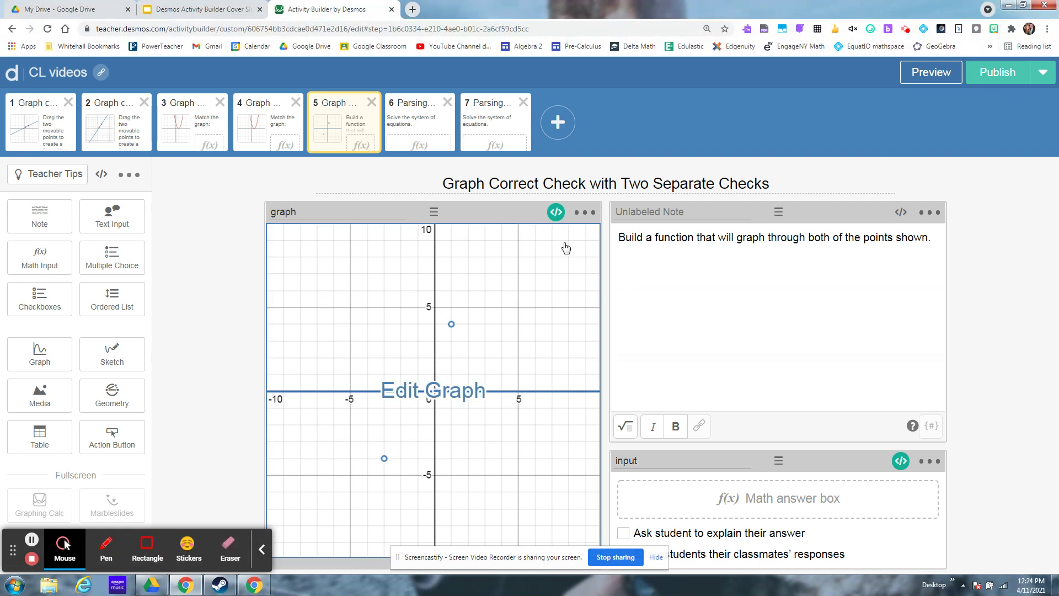
- Review the script of the graph on screen 5, close it, and open that graph for editing
{"action": "left_click", "coordinate": [554, 212]}
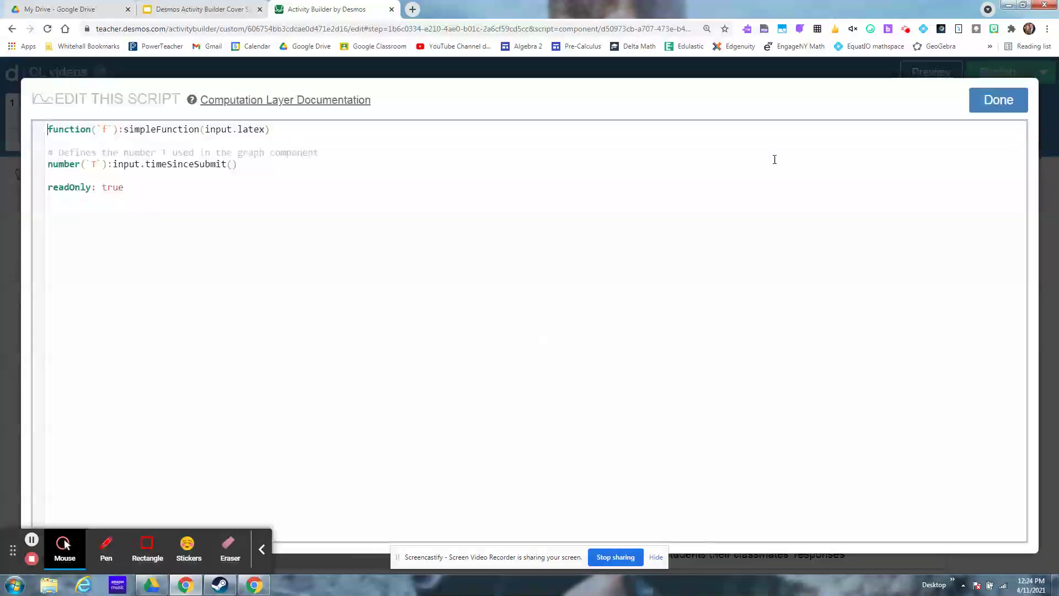
{"action": "left_click", "coordinate": [986, 104]}
{"action": "left_click", "coordinate": [468, 350]}
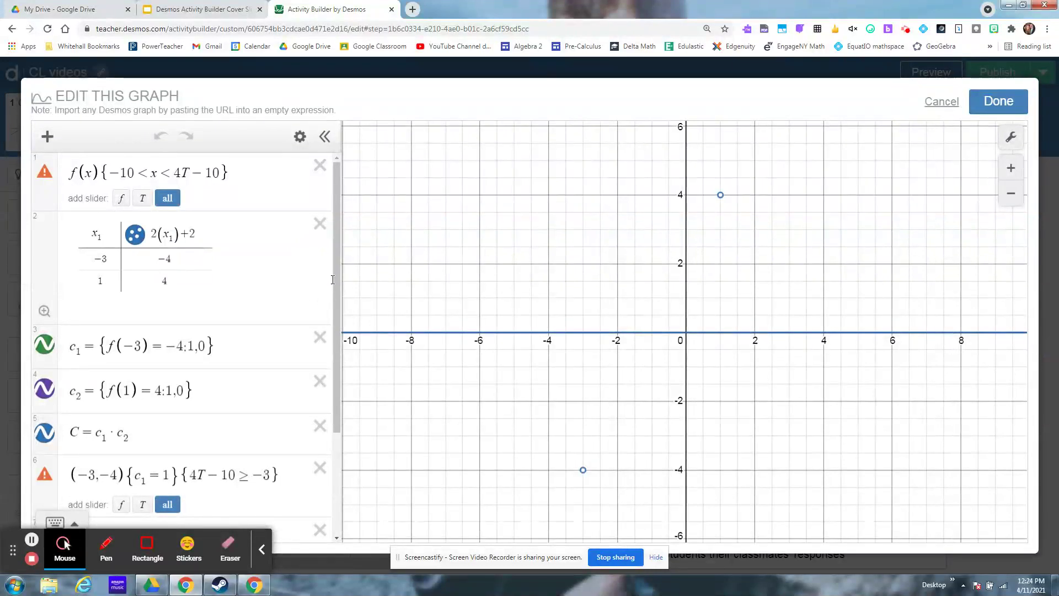
- Examine the domain-restricted f(x) expression and the table's 2(x₁)+2 column formula in the screen 5 graph
{"action": "left_click", "coordinate": [84, 172]}
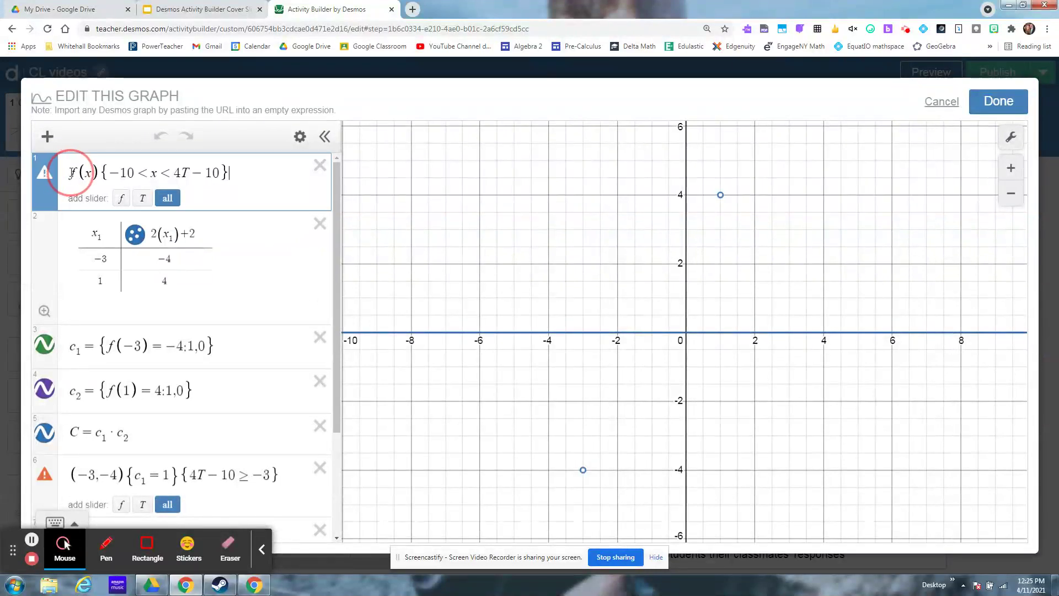
{"action": "left_click_drag", "start_coordinate": [70, 173], "coordinate": [98, 172]}
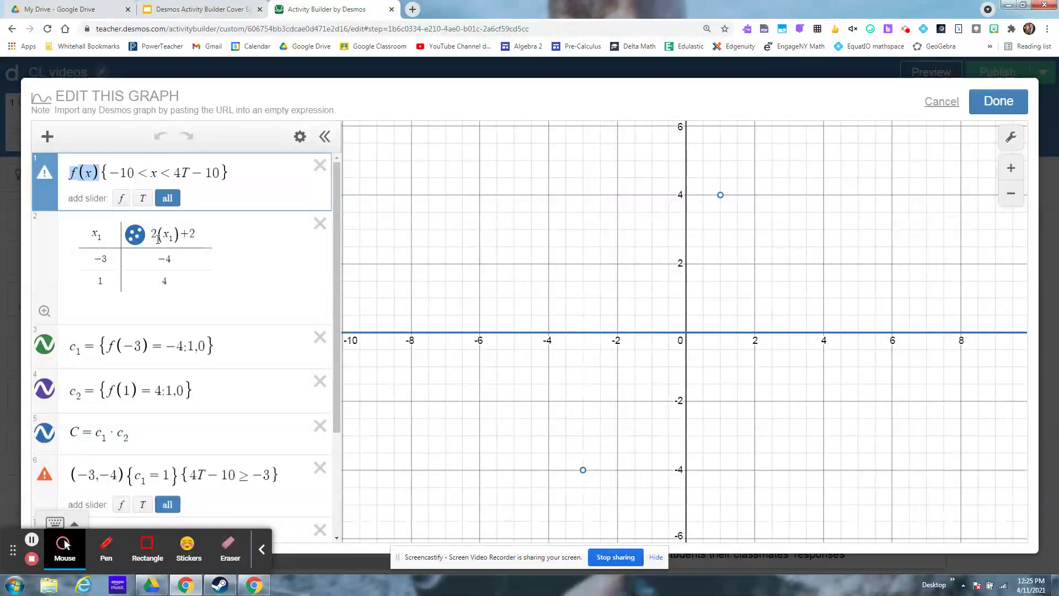
{"action": "left_click_drag", "start_coordinate": [157, 236], "coordinate": [195, 240]}
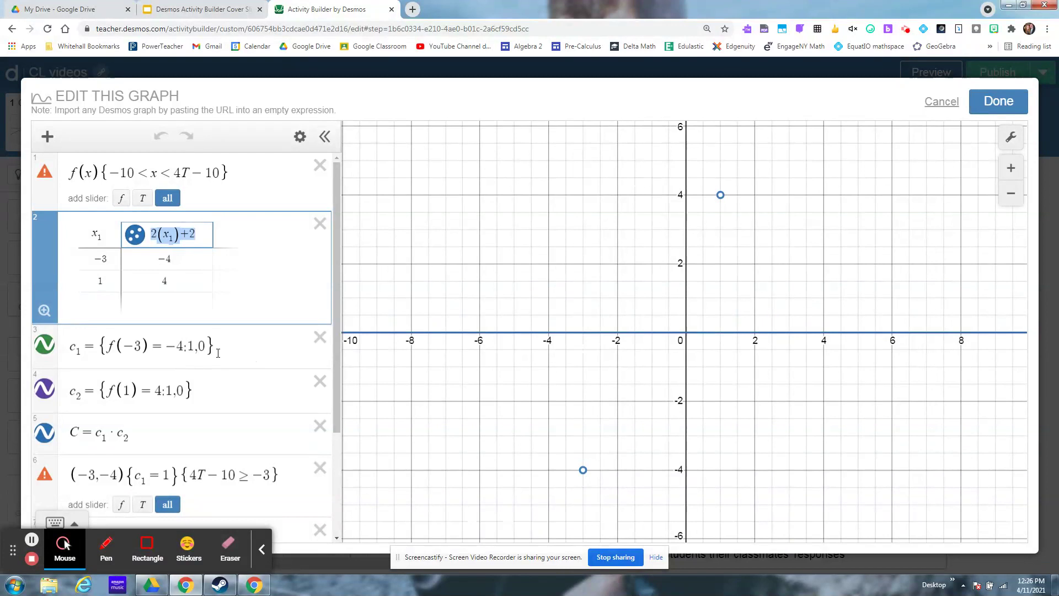
- Examine the c₁ check expression, going through its condition f(-3) = -4 and its true and false values
{"action": "scroll", "coordinate": [215, 353], "scroll_direction": "down", "scroll_amount": 1}
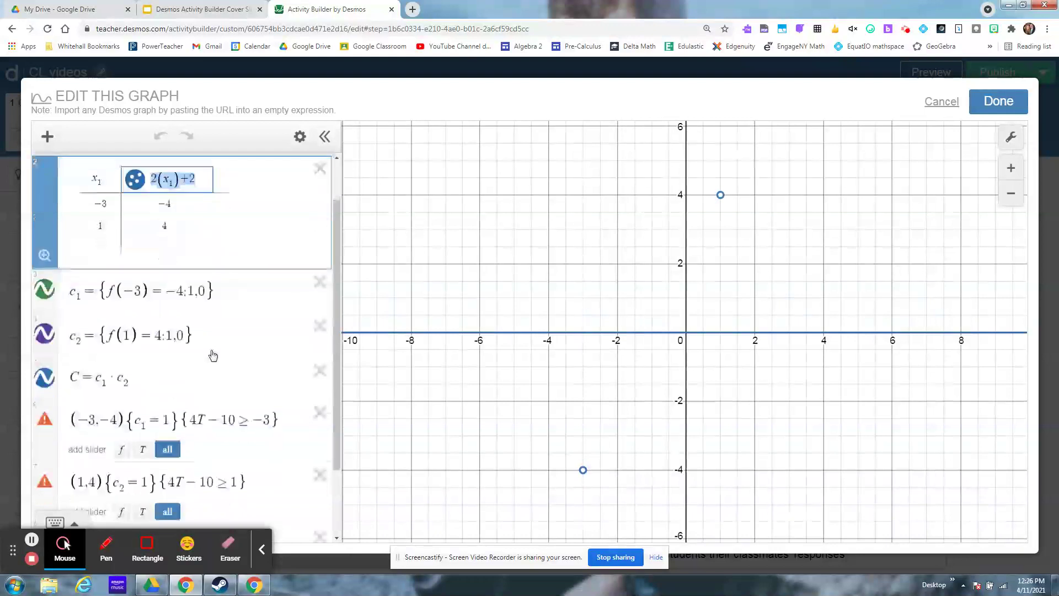
{"action": "left_click", "coordinate": [71, 296]}
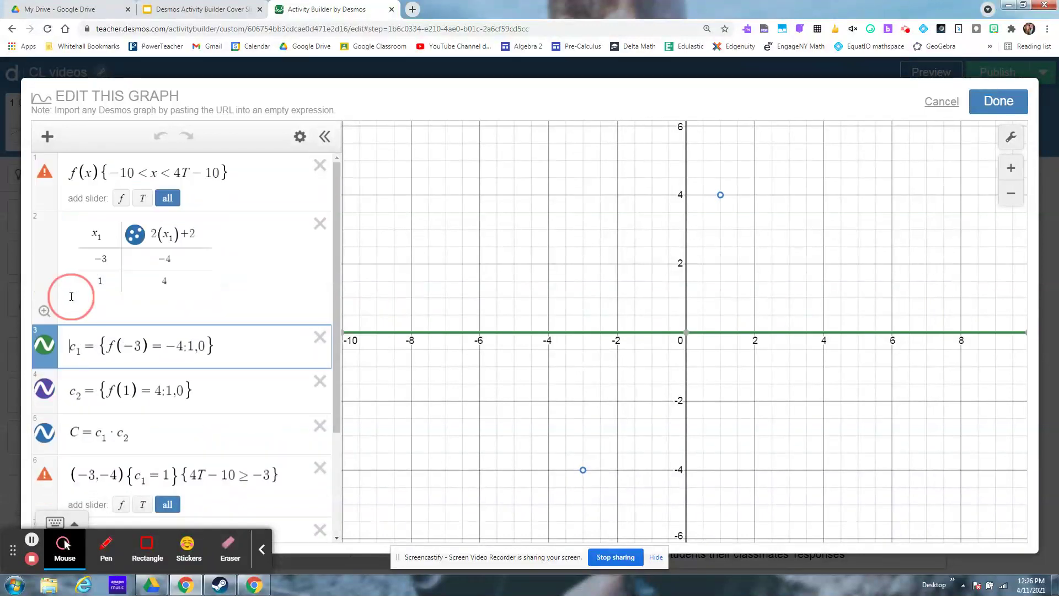
{"action": "left_click_drag", "start_coordinate": [71, 345], "coordinate": [81, 348]}
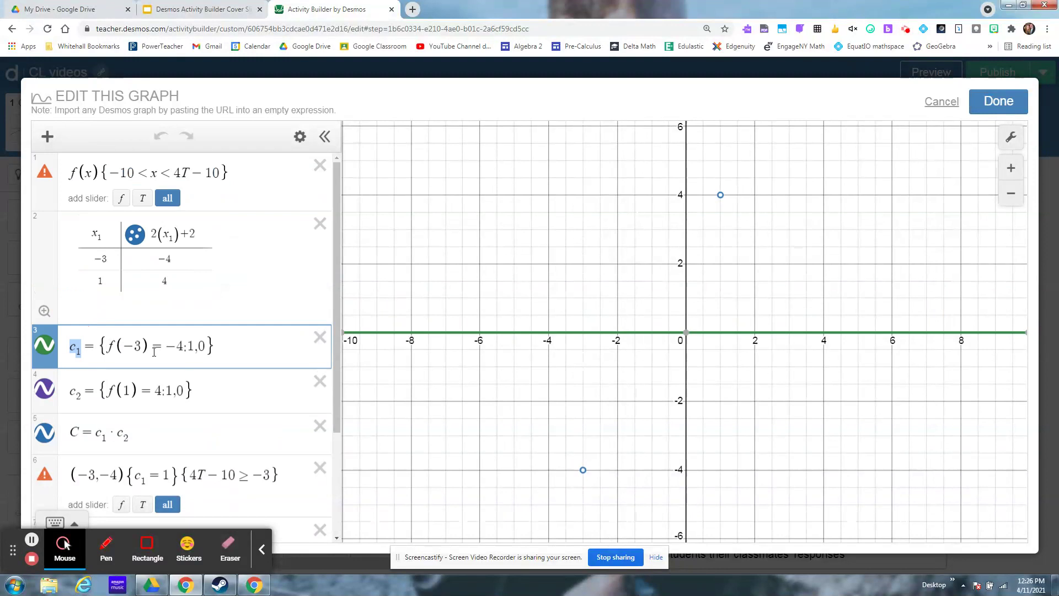
{"action": "left_click_drag", "start_coordinate": [108, 347], "coordinate": [183, 348]}
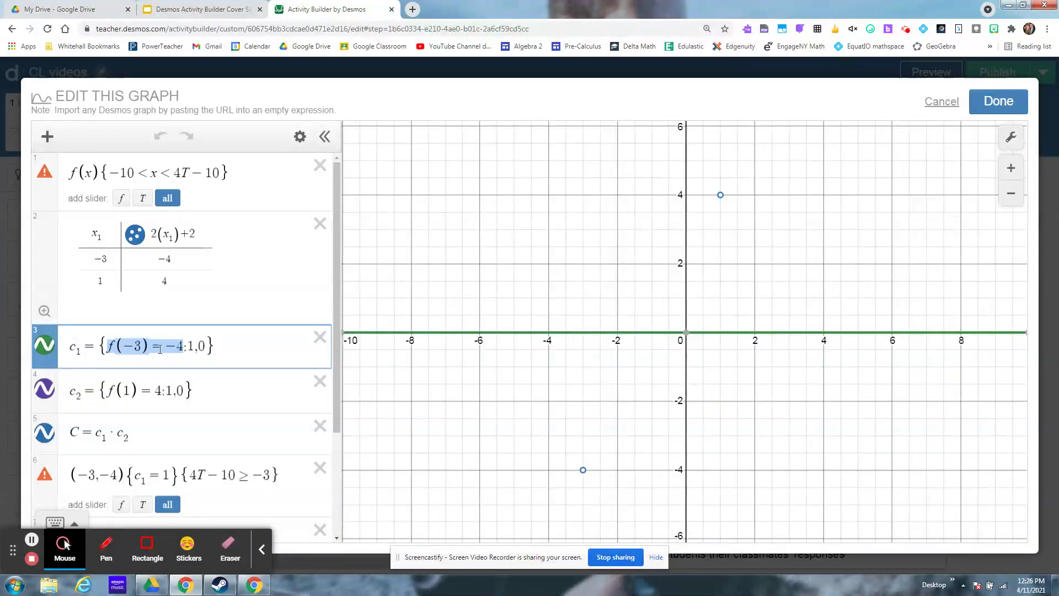
{"action": "left_click", "coordinate": [194, 346]}
{"action": "double_click", "coordinate": [194, 346]}
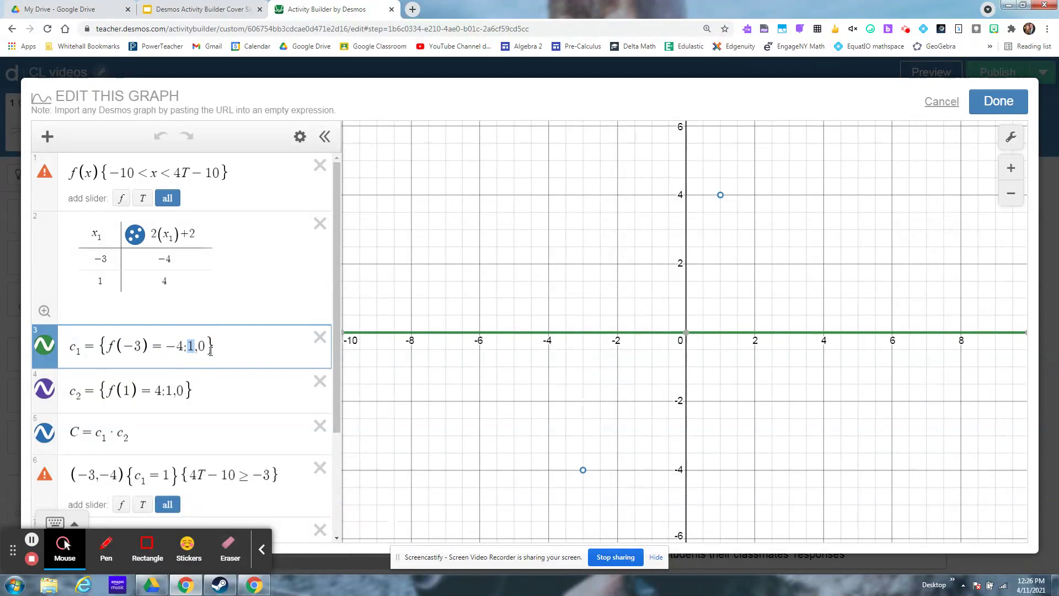
{"action": "left_click", "coordinate": [206, 349]}
{"action": "double_click", "coordinate": [202, 348]}
- Examine the c₂ check's condition and values, and the expression C that multiplies both checks
{"action": "left_click_drag", "start_coordinate": [70, 390], "coordinate": [161, 393]}
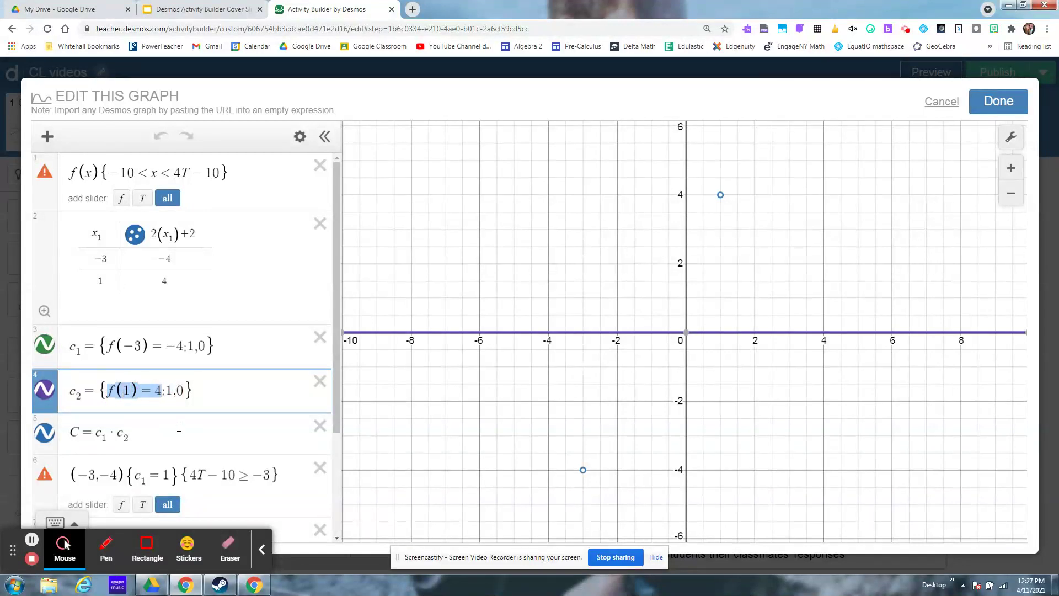
{"action": "left_click_drag", "start_coordinate": [165, 394], "coordinate": [171, 393]}
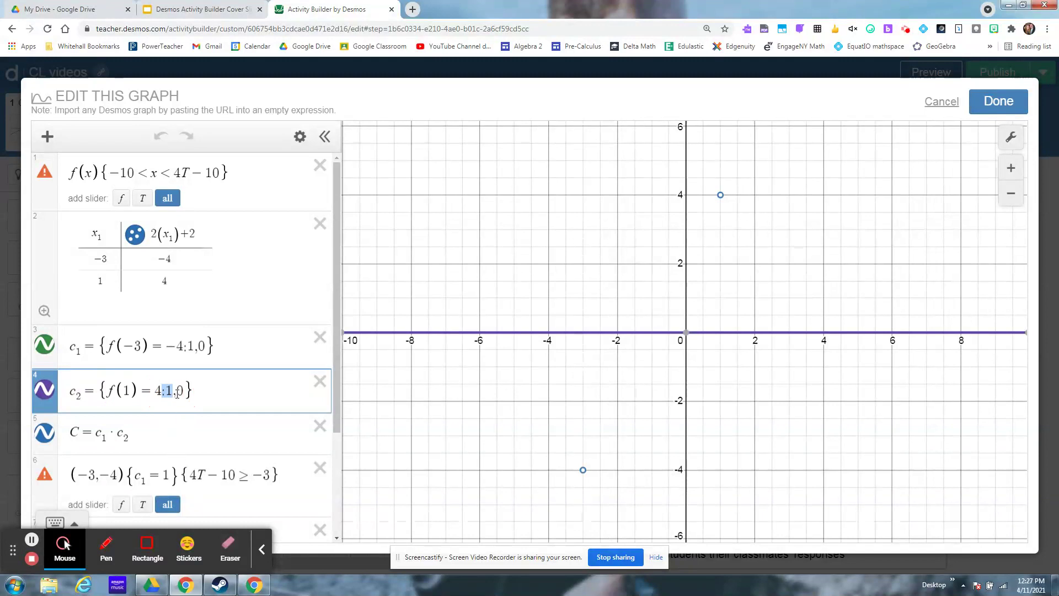
{"action": "left_click", "coordinate": [177, 392]}
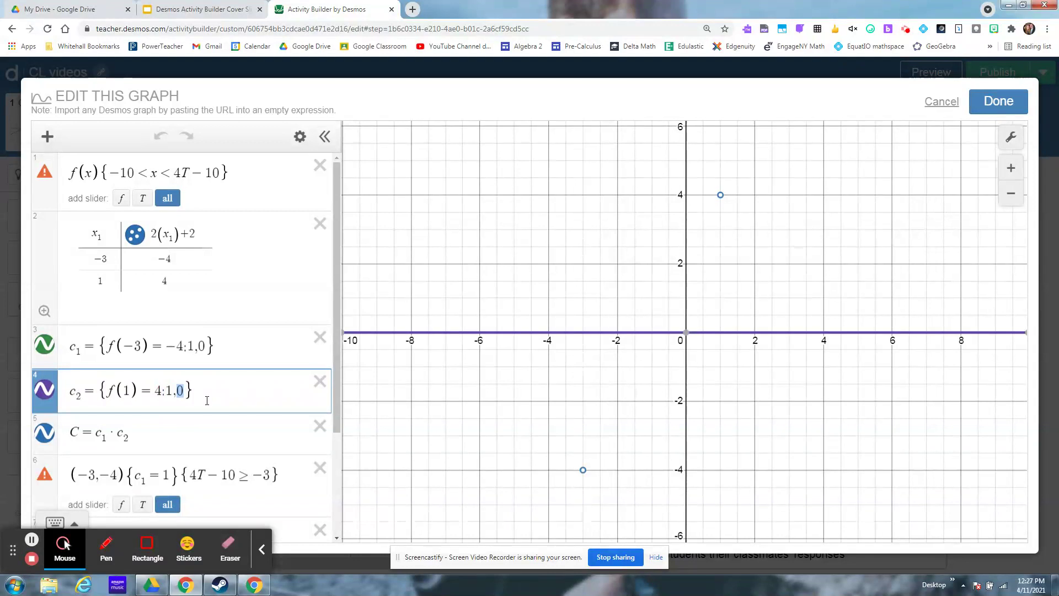
{"action": "left_click", "coordinate": [169, 431]}
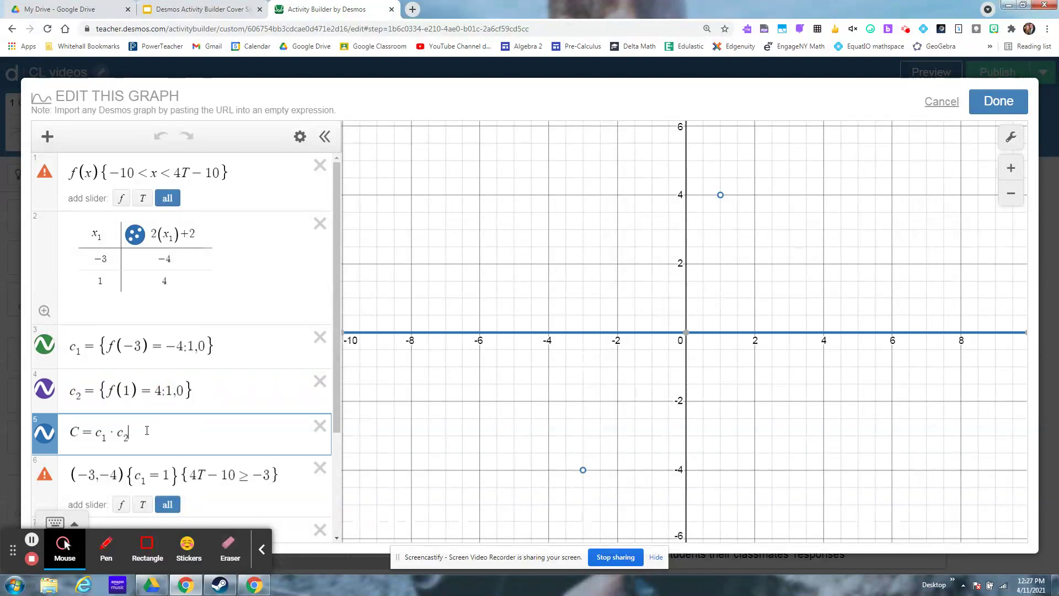
{"action": "left_click_drag", "start_coordinate": [139, 436], "coordinate": [75, 435]}
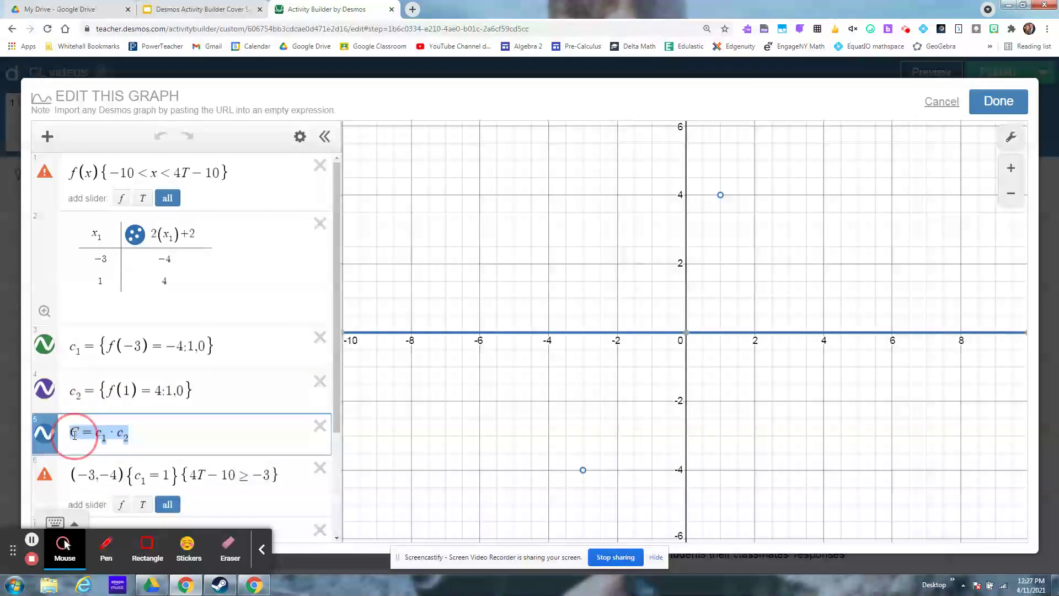
{"action": "left_click", "coordinate": [160, 435]}
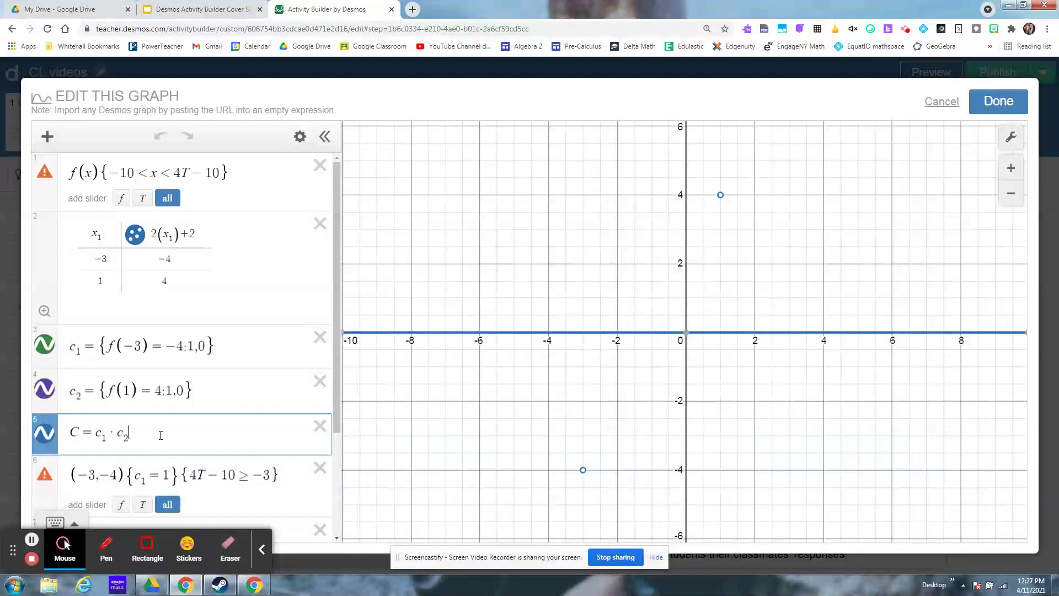
- Examine the (-3,-4) point expression, including its c₁ = 1 and 4T-10 ≥ -3 restrictions
{"action": "scroll", "coordinate": [161, 436], "scroll_direction": "down", "scroll_amount": 2}
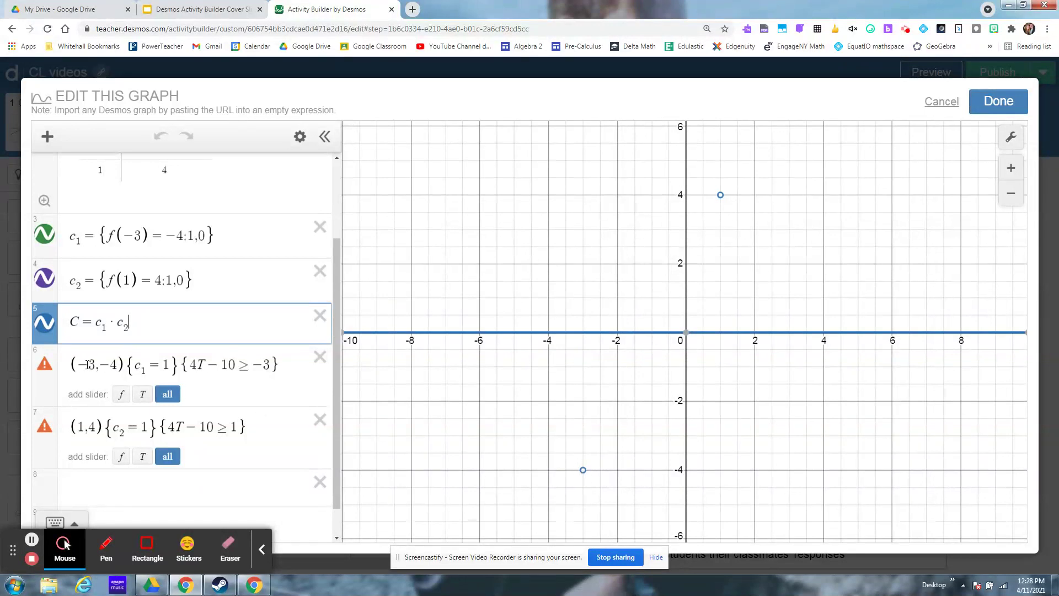
{"action": "left_click_drag", "start_coordinate": [72, 364], "coordinate": [124, 364]}
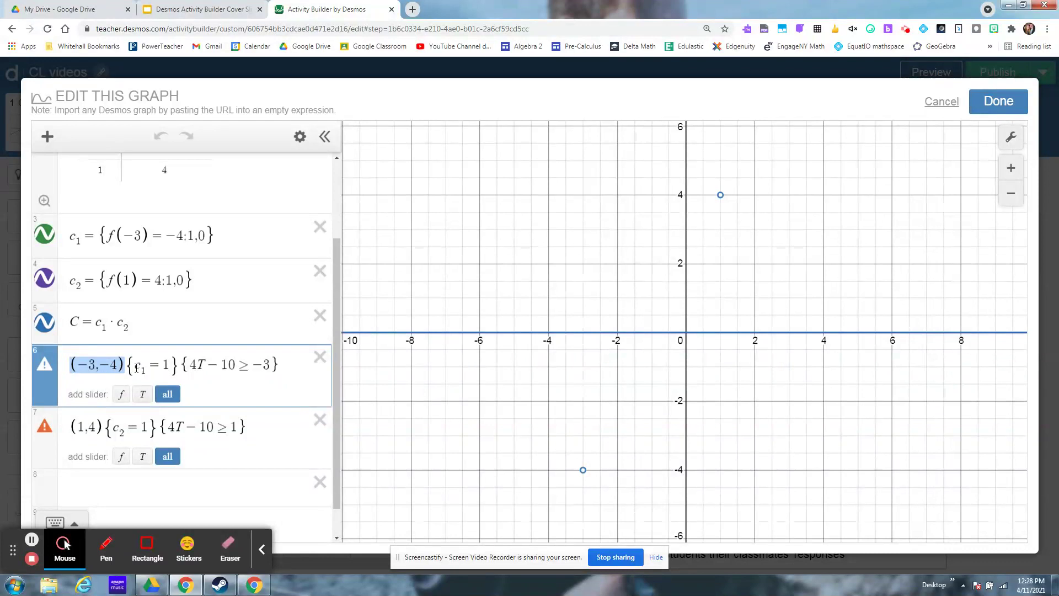
{"action": "left_click_drag", "start_coordinate": [136, 366], "coordinate": [170, 366]}
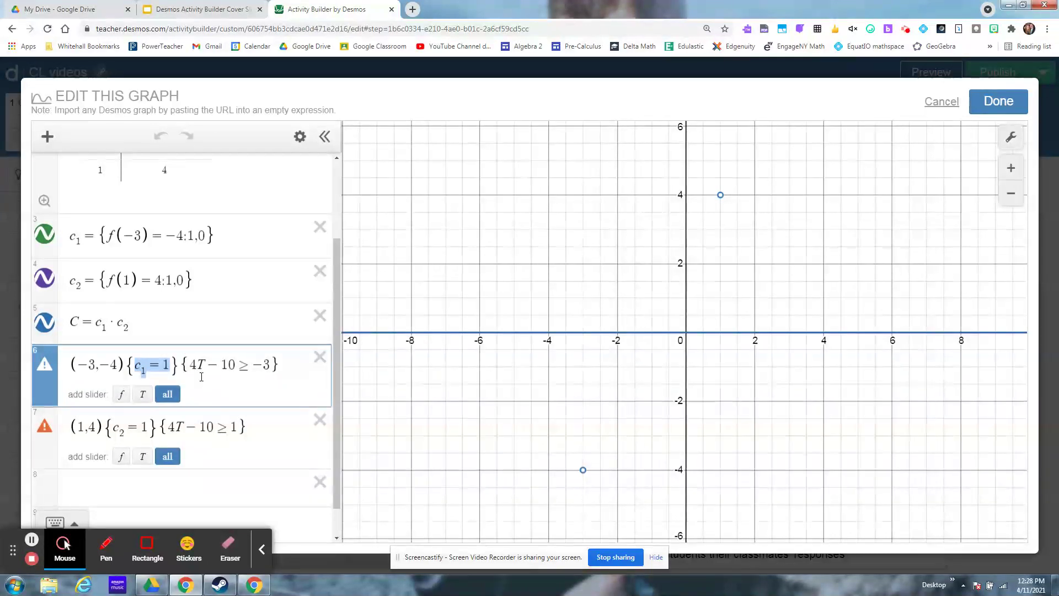
{"action": "left_click_drag", "start_coordinate": [191, 365], "coordinate": [270, 365]}
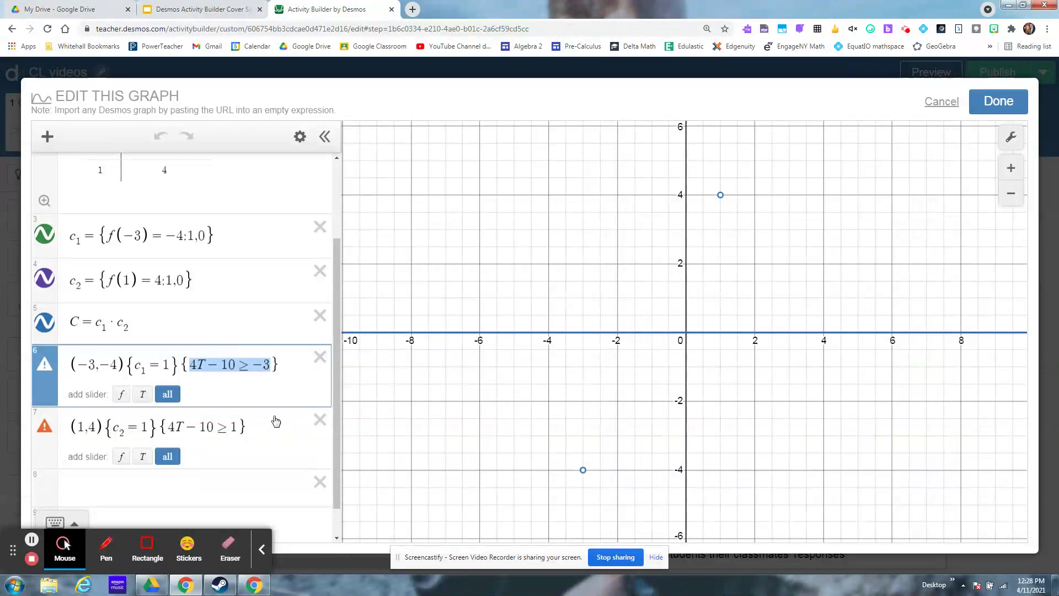
- Add all missing sliders temporarily to inspect the label on the (-3,-4) point, and delete the f and T sliders again
{"action": "left_click", "coordinate": [168, 394]}
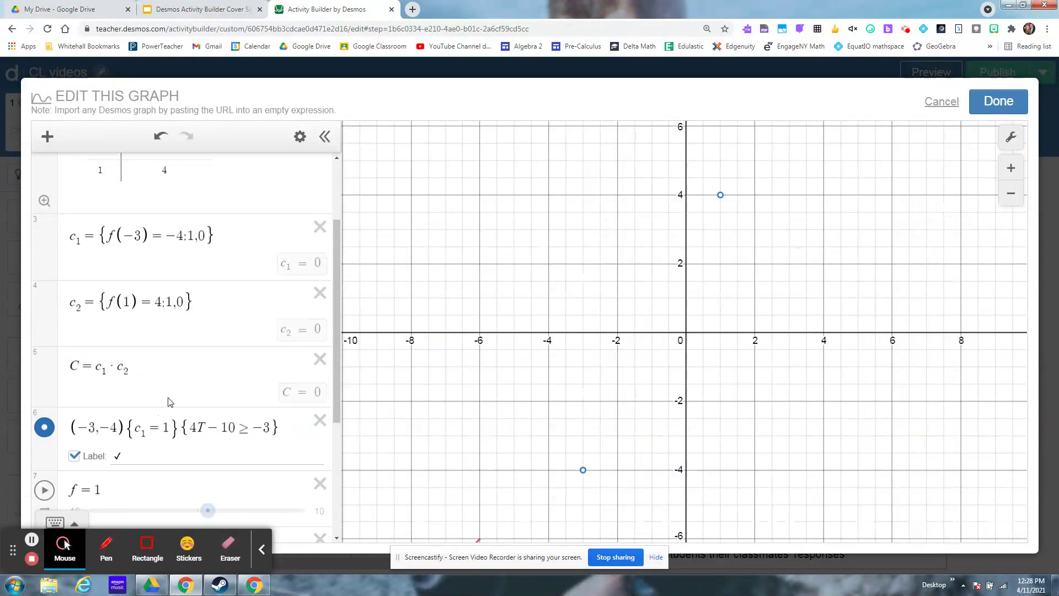
{"action": "double_click", "coordinate": [118, 455]}
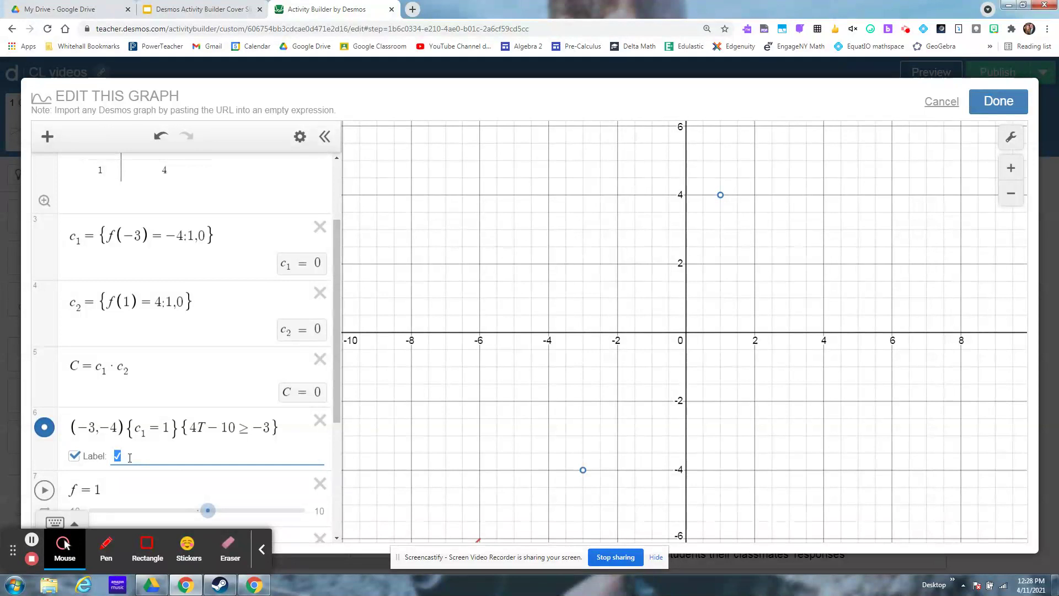
{"action": "scroll", "coordinate": [309, 397], "scroll_direction": "down", "scroll_amount": 3}
{"action": "left_click", "coordinate": [320, 321]}
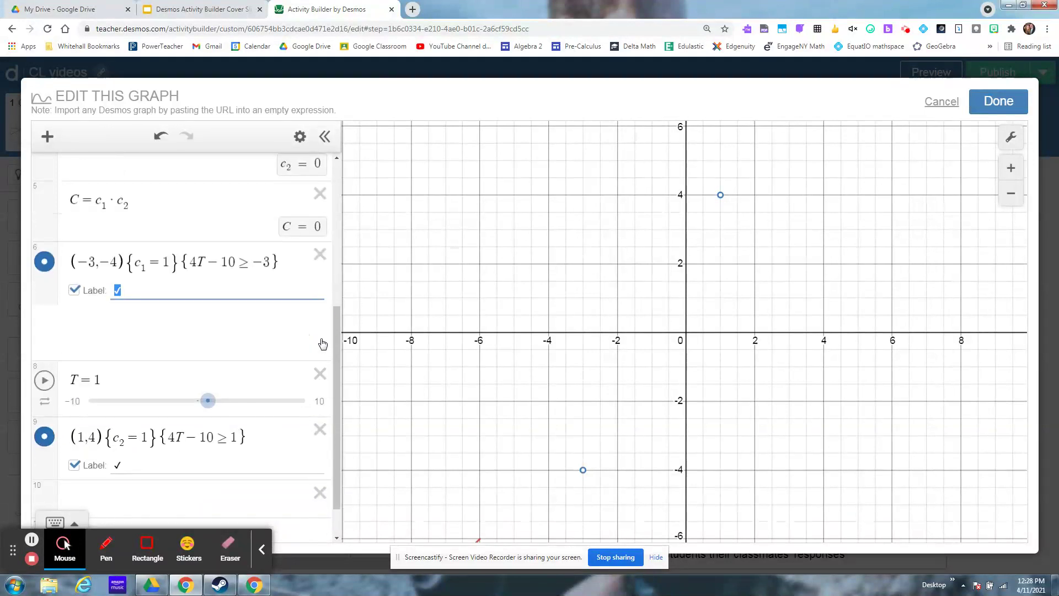
{"action": "left_click", "coordinate": [320, 332]}
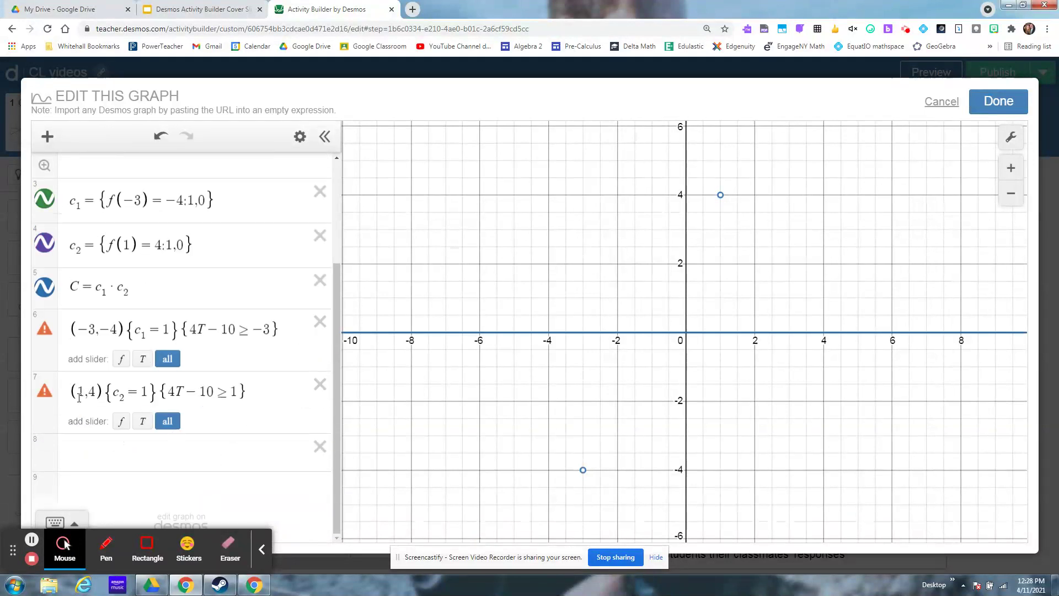
- Examine the (1,4) point expression with its c₂ = 1 and 4T-10 ≥ 1 restrictions, and finish editing the graph
{"action": "left_click_drag", "start_coordinate": [74, 393], "coordinate": [103, 392]}
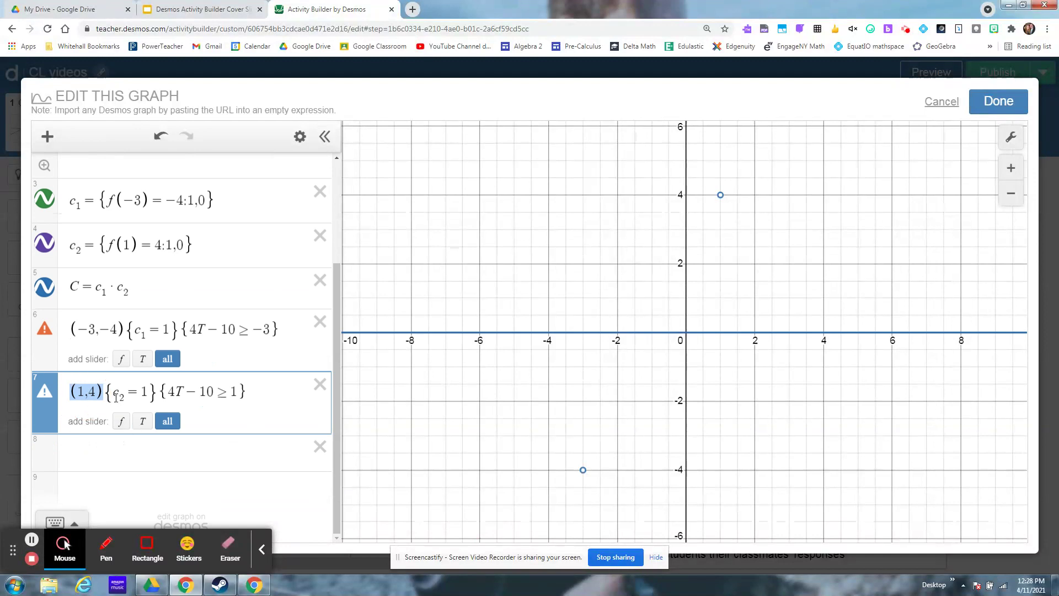
{"action": "left_click_drag", "start_coordinate": [116, 396], "coordinate": [146, 392]}
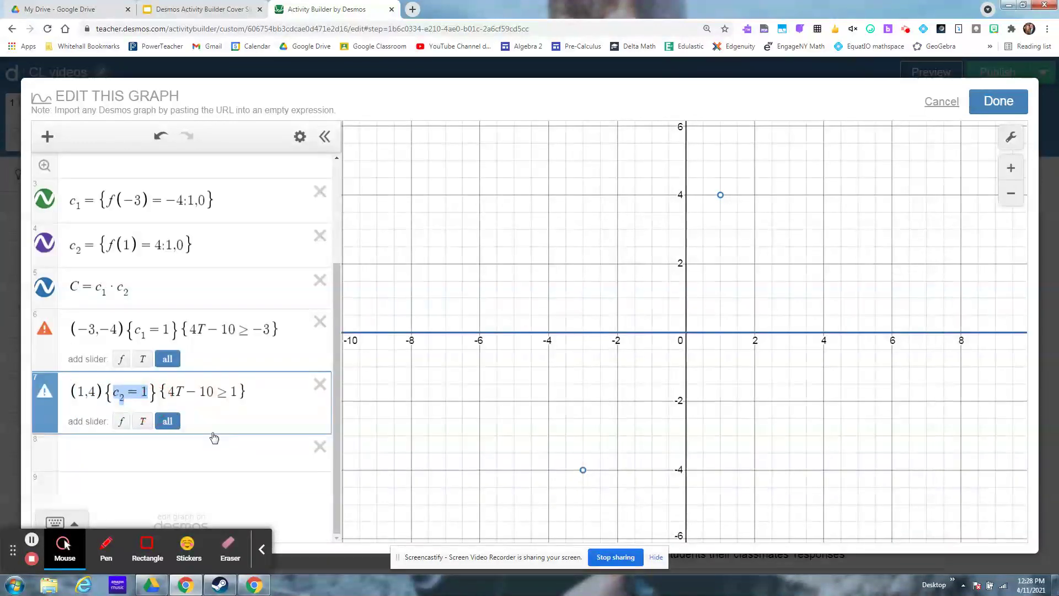
{"action": "left_click_drag", "start_coordinate": [167, 392], "coordinate": [247, 395]}
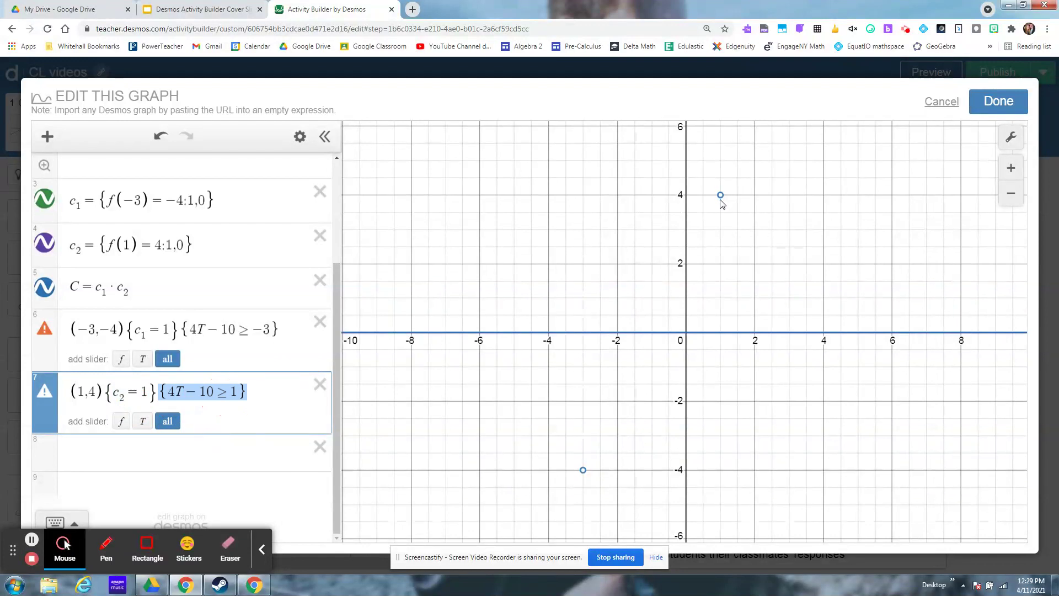
{"action": "left_click", "coordinate": [999, 106]}
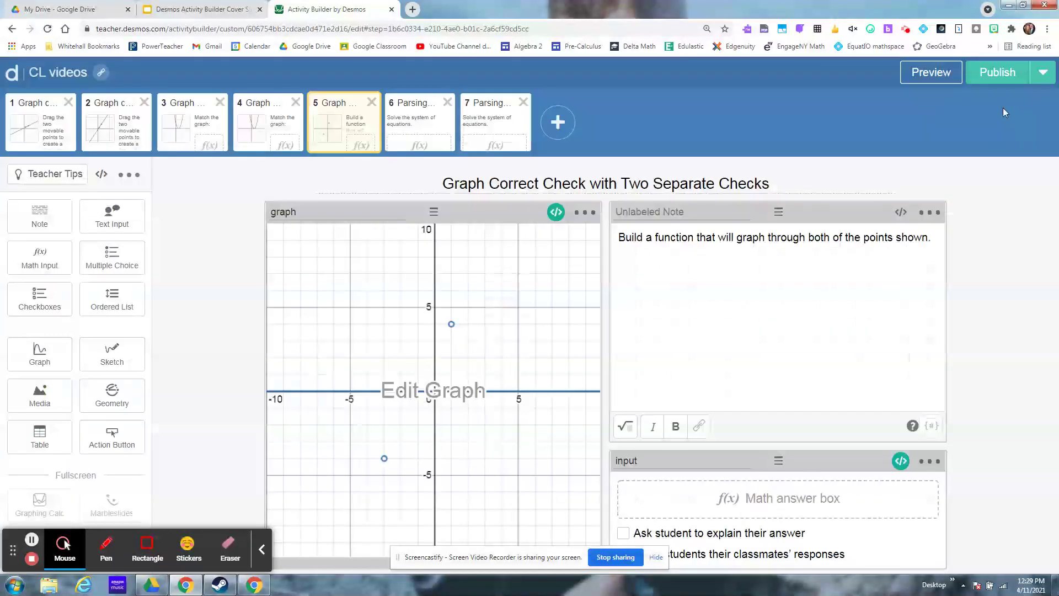
- Review the graph script's lines for function f, number T and readOnly, and close the script
{"action": "left_click", "coordinate": [554, 214]}
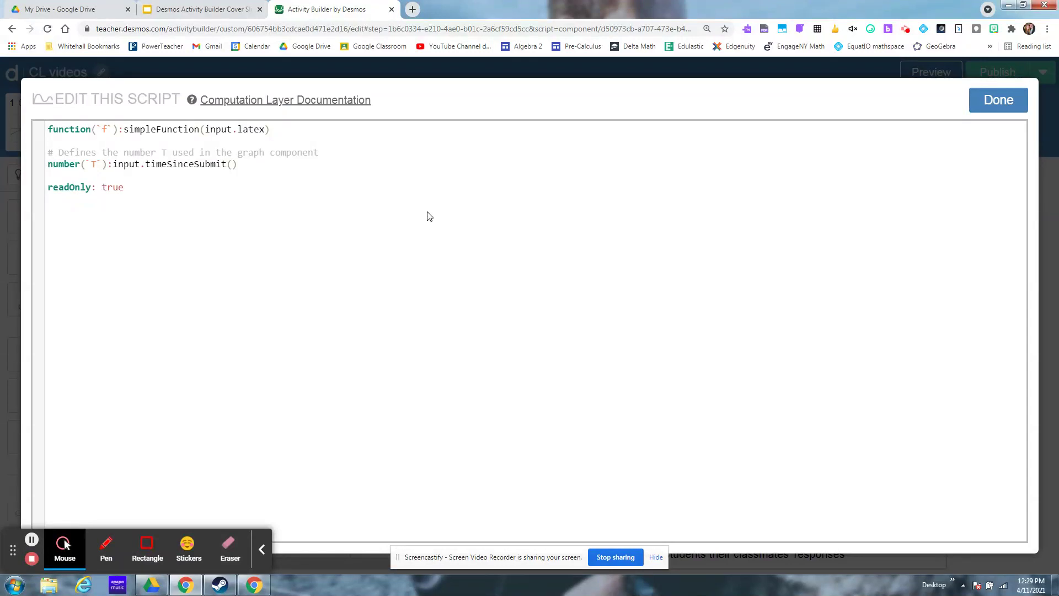
{"action": "left_click", "coordinate": [48, 130]}
{"action": "left_click_drag", "start_coordinate": [47, 129], "coordinate": [276, 129]}
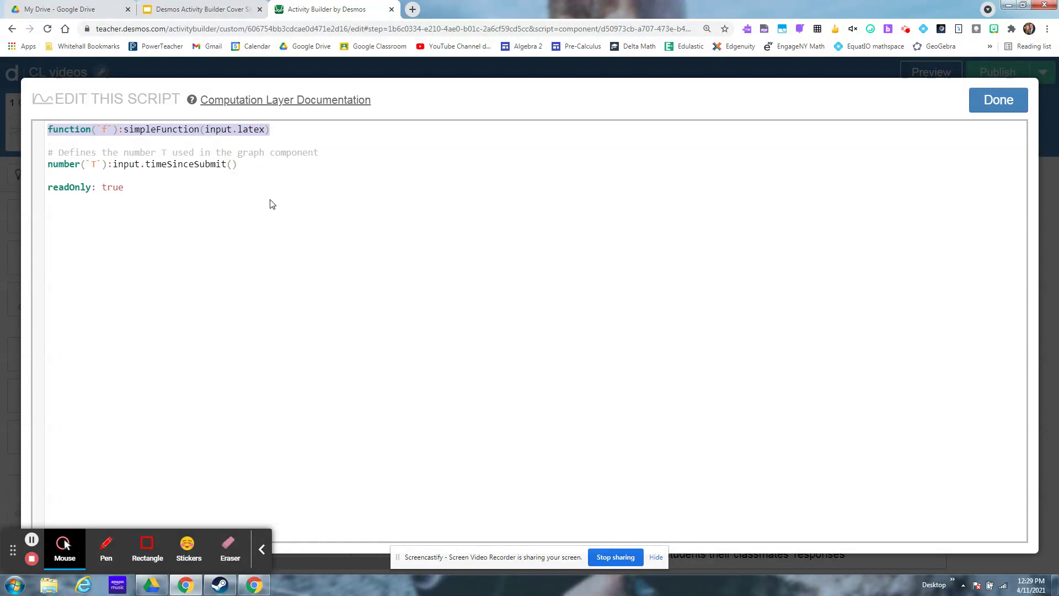
{"action": "left_click_drag", "start_coordinate": [48, 165], "coordinate": [237, 166]}
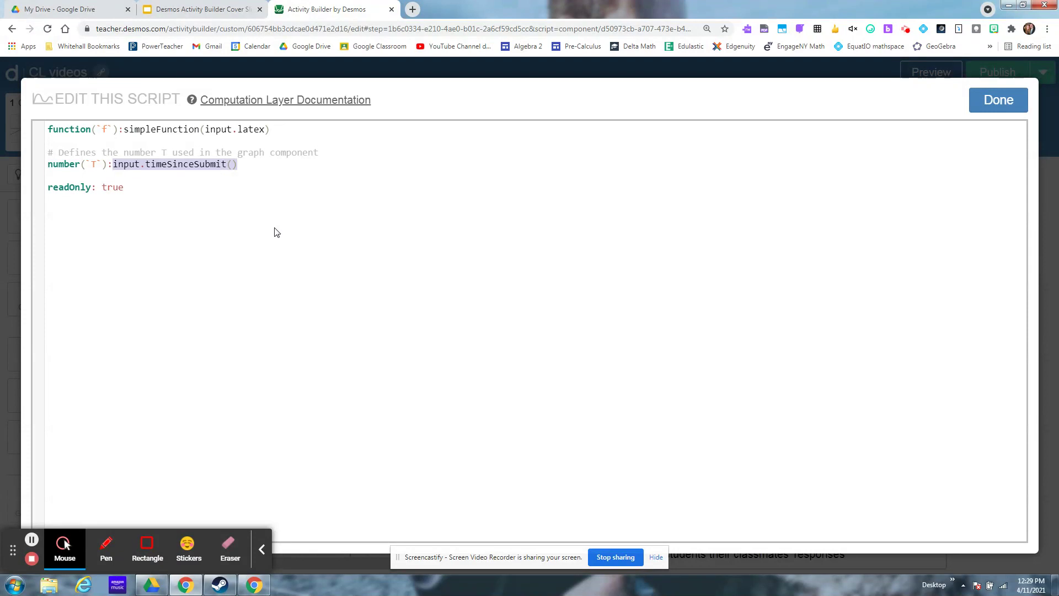
{"action": "left_click", "coordinate": [136, 191]}
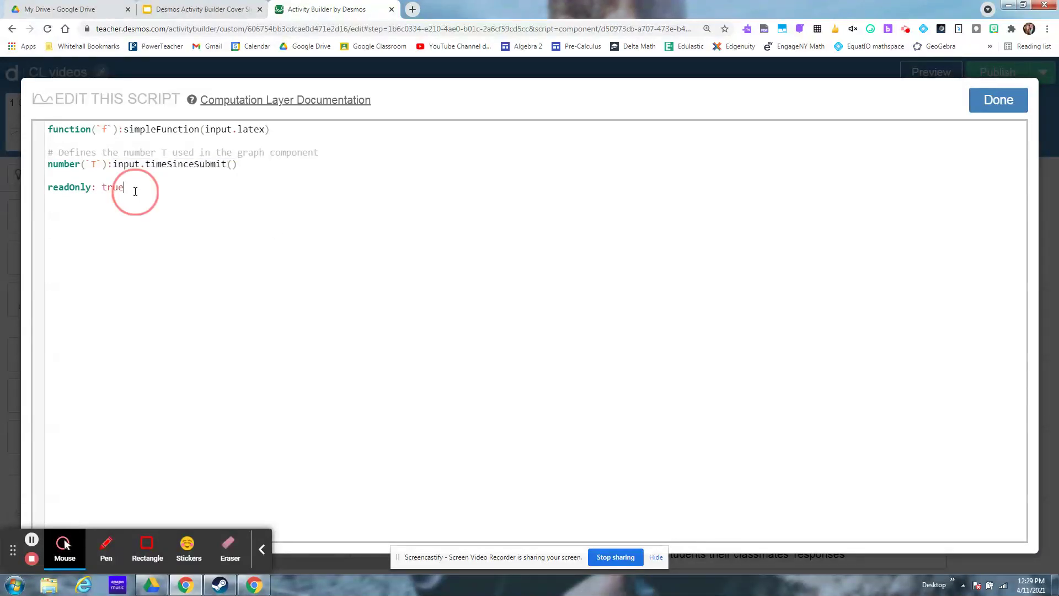
{"action": "left_click_drag", "start_coordinate": [135, 192], "coordinate": [59, 193]}
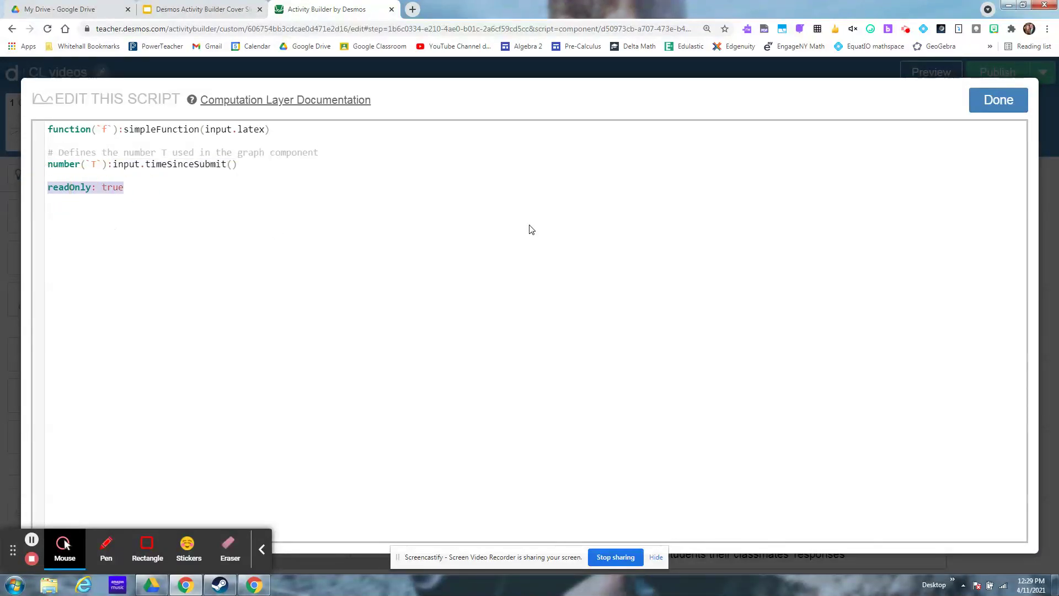
{"action": "left_click", "coordinate": [979, 105]}
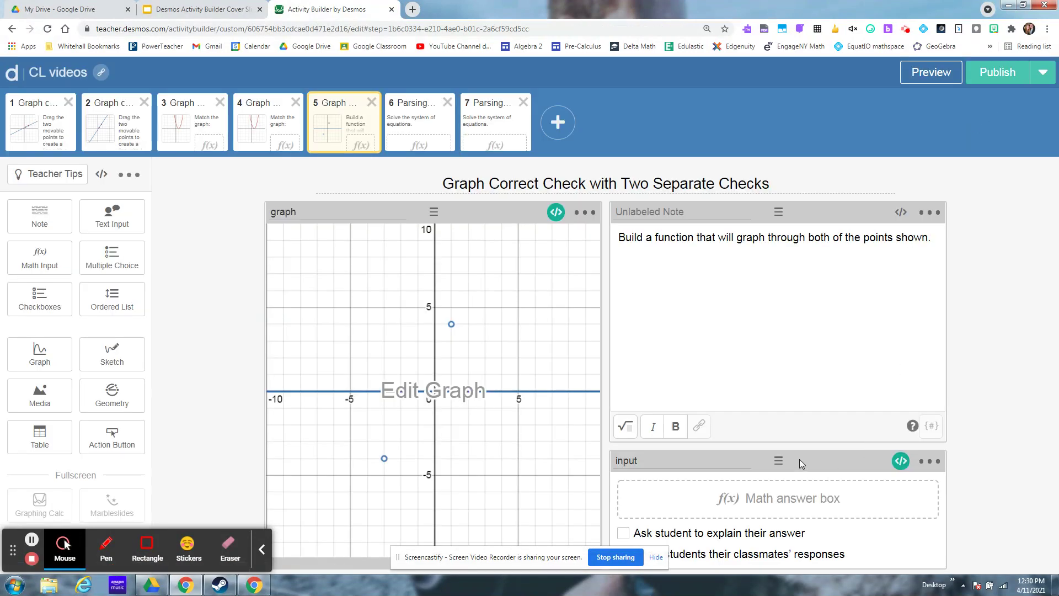
- Review the correct condition in the math input's script on screen 5, and close the script
{"action": "left_click", "coordinate": [900, 460]}
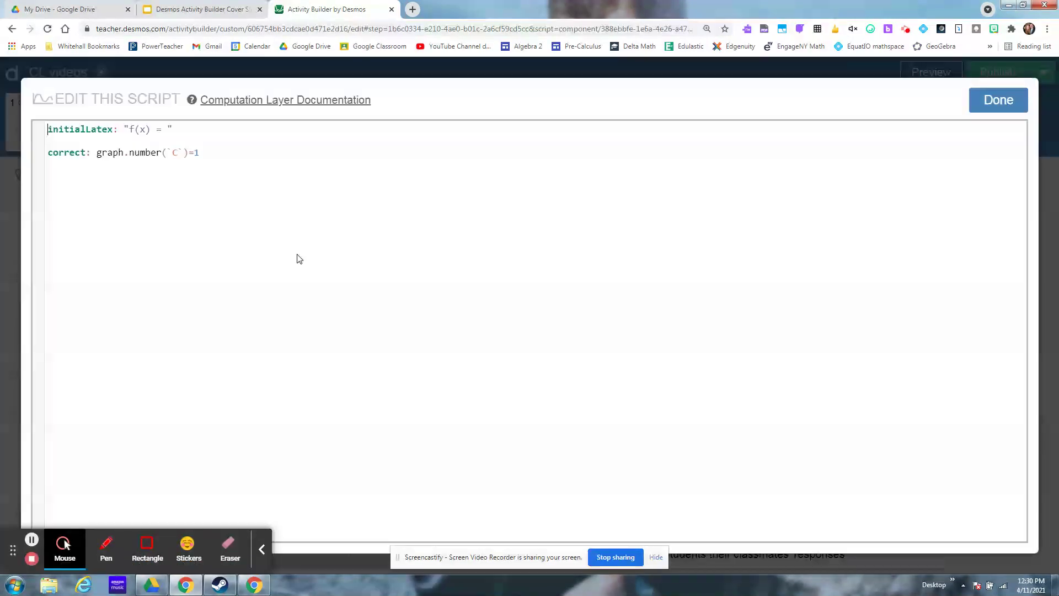
{"action": "left_click", "coordinate": [96, 157]}
{"action": "left_click_drag", "start_coordinate": [97, 152], "coordinate": [200, 153]}
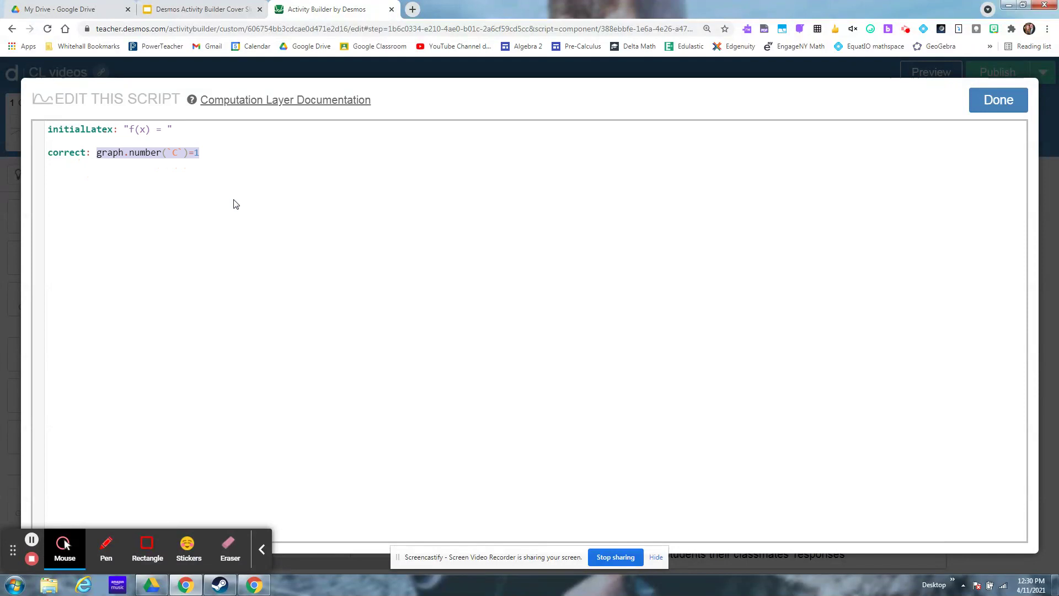
{"action": "left_click", "coordinate": [1005, 103]}
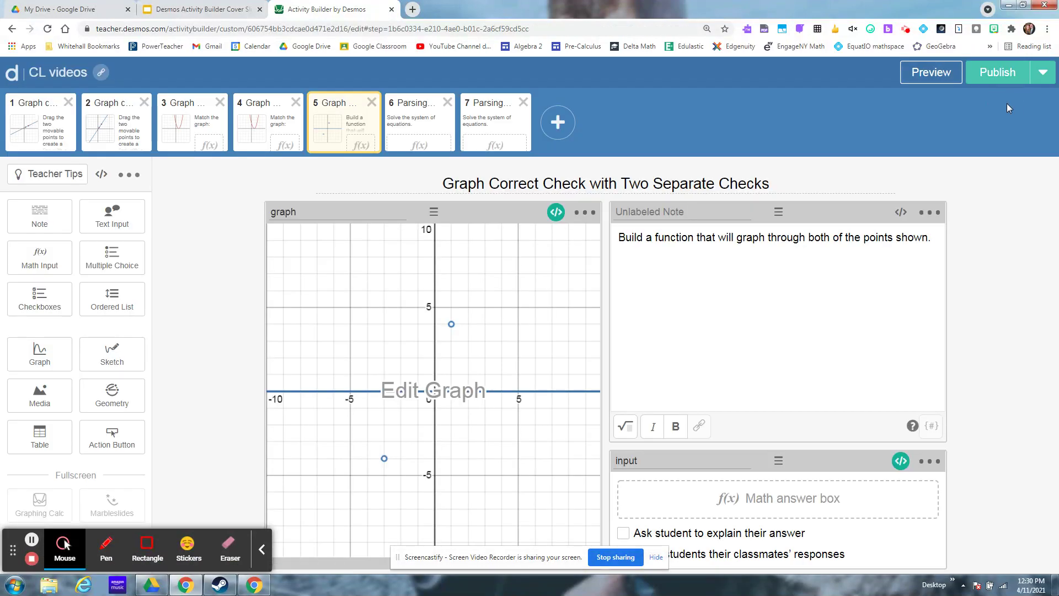
- Preview screen 5 as a student and submit 2x+2 as the function f(x) to test both point checks
{"action": "left_click", "coordinate": [929, 74]}
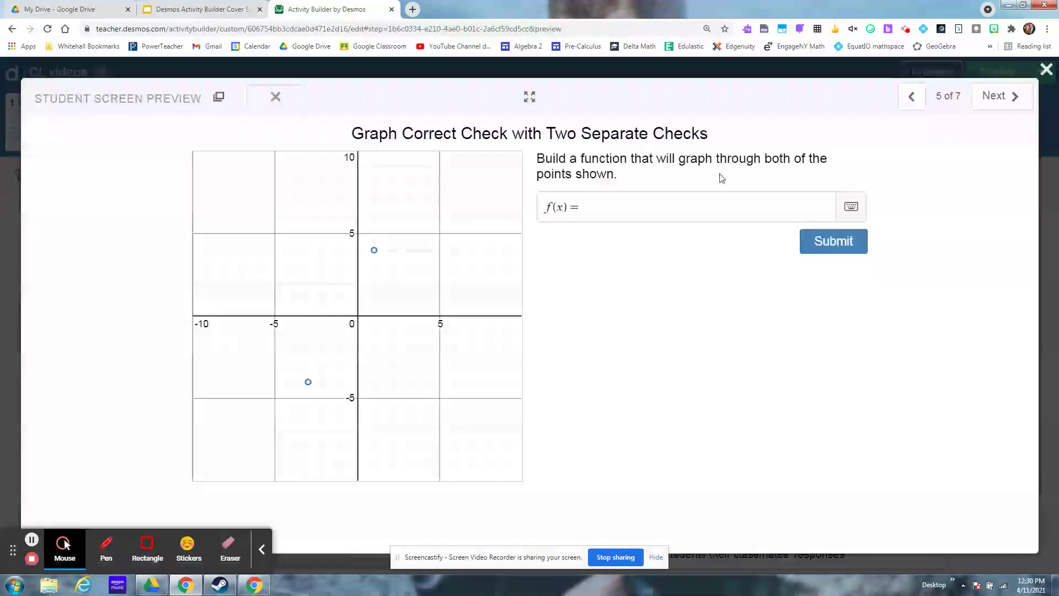
{"action": "left_click", "coordinate": [619, 204]}
{"action": "type", "text": "2x"}
{"action": "left_click", "coordinate": [620, 204]}
{"action": "type", "text": "+2"}
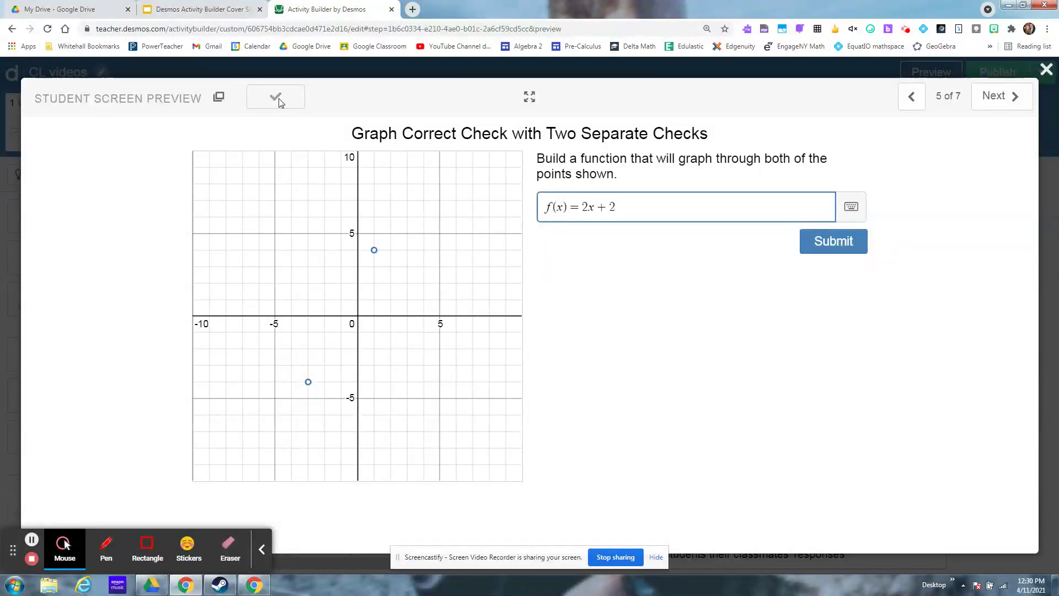
{"action": "left_click", "coordinate": [805, 245]}
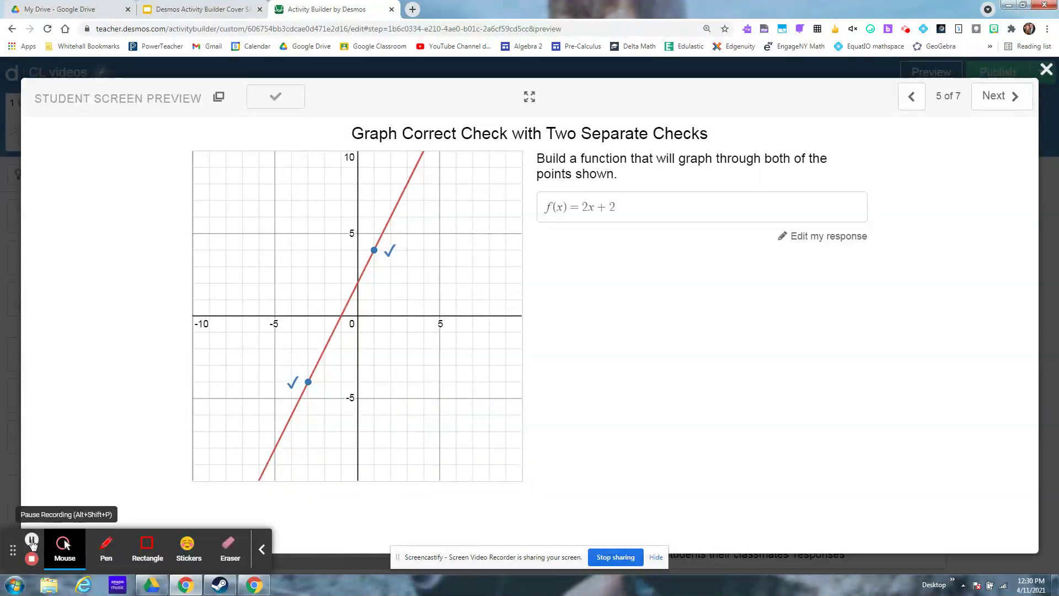
{"action": "left_click", "coordinate": [31, 540]}
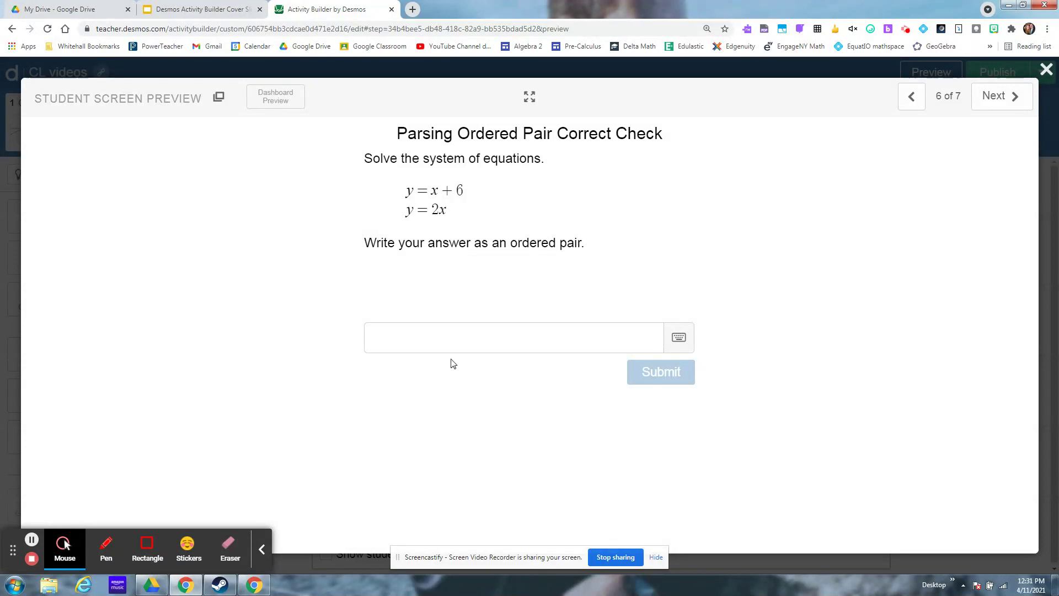
- Test the ordered pair (3,4) as the answer in the student preview of screen 6, and clear it
{"action": "left_click", "coordinate": [442, 342]}
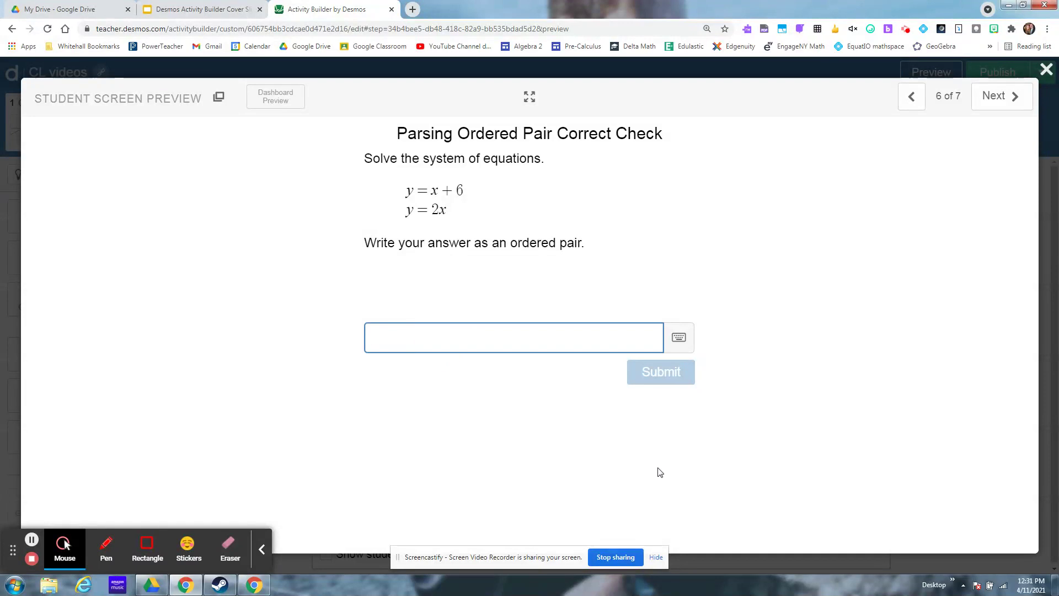
{"action": "type", "text": "("}
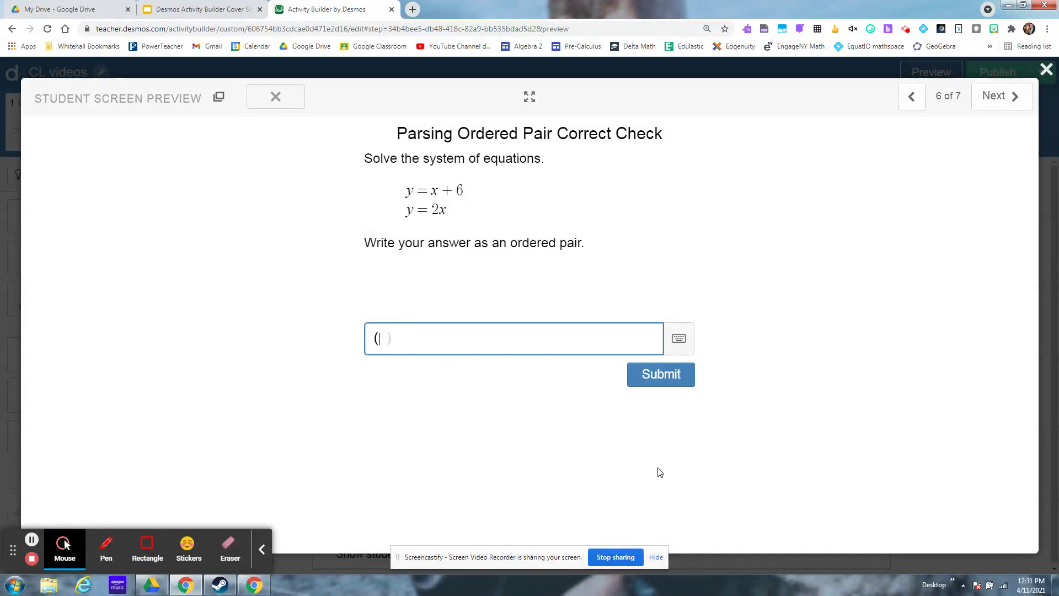
{"action": "type", "text": "3,4"}
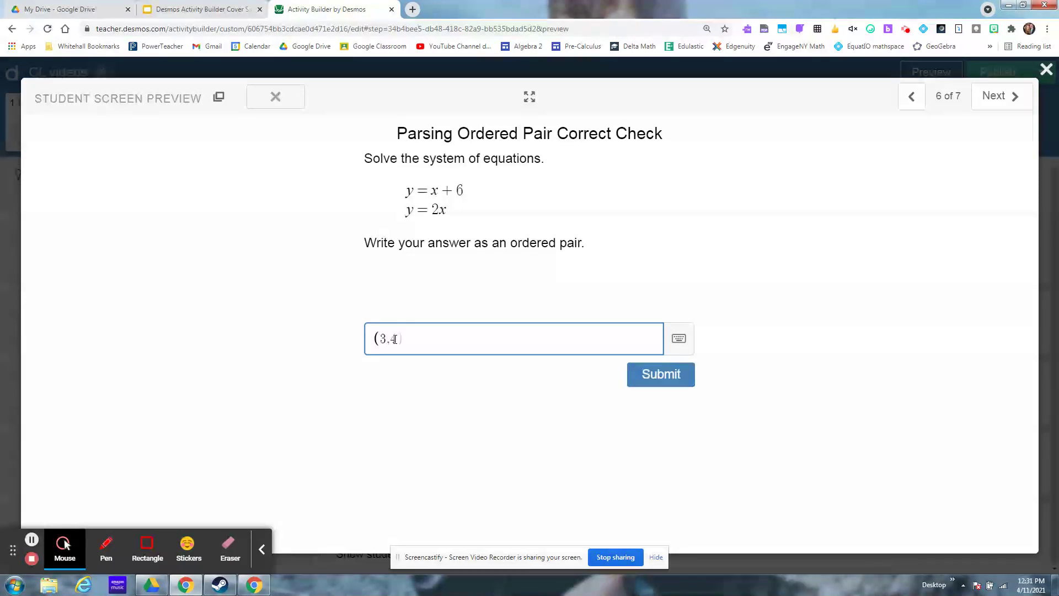
{"action": "left_click_drag", "start_coordinate": [416, 340], "coordinate": [371, 335]}
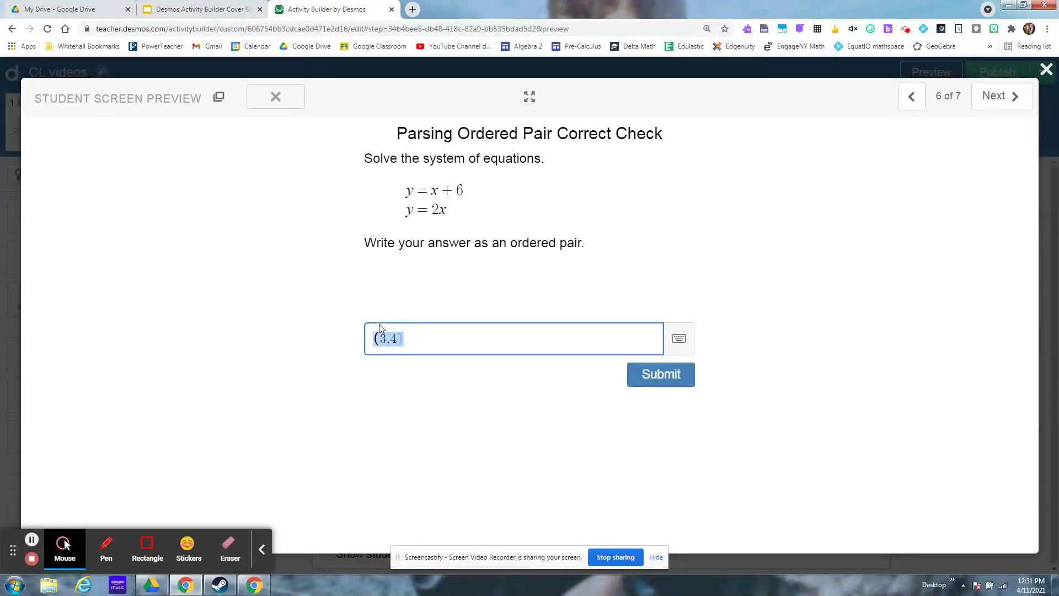
{"action": "left_click", "coordinate": [379, 326]}
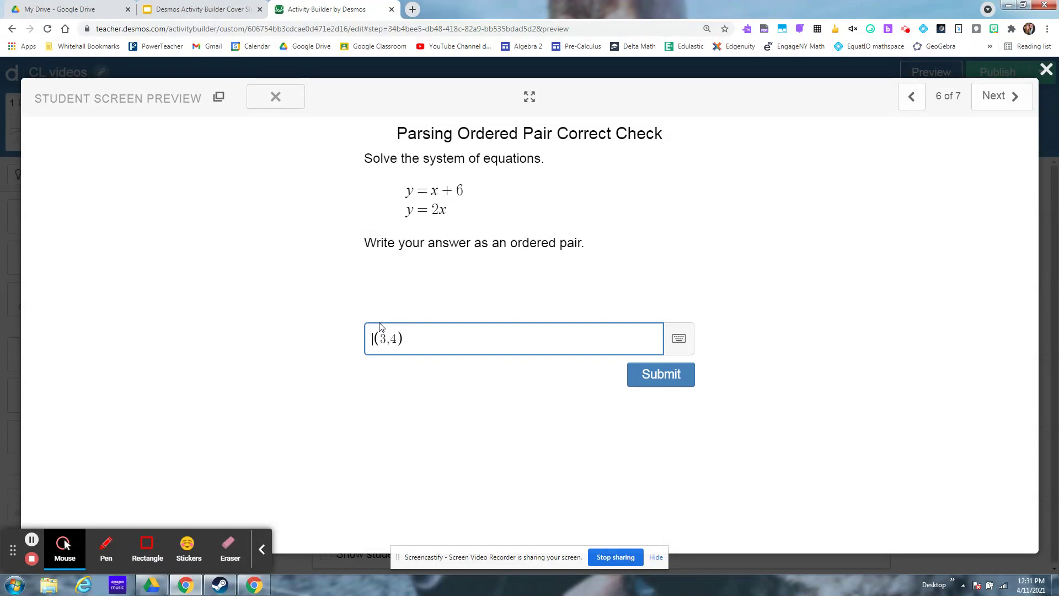
{"action": "key", "text": "Delete"}
{"action": "key", "text": "Delete"}
{"action": "key", "text": "Delete"}
{"action": "key", "text": "Delete"}
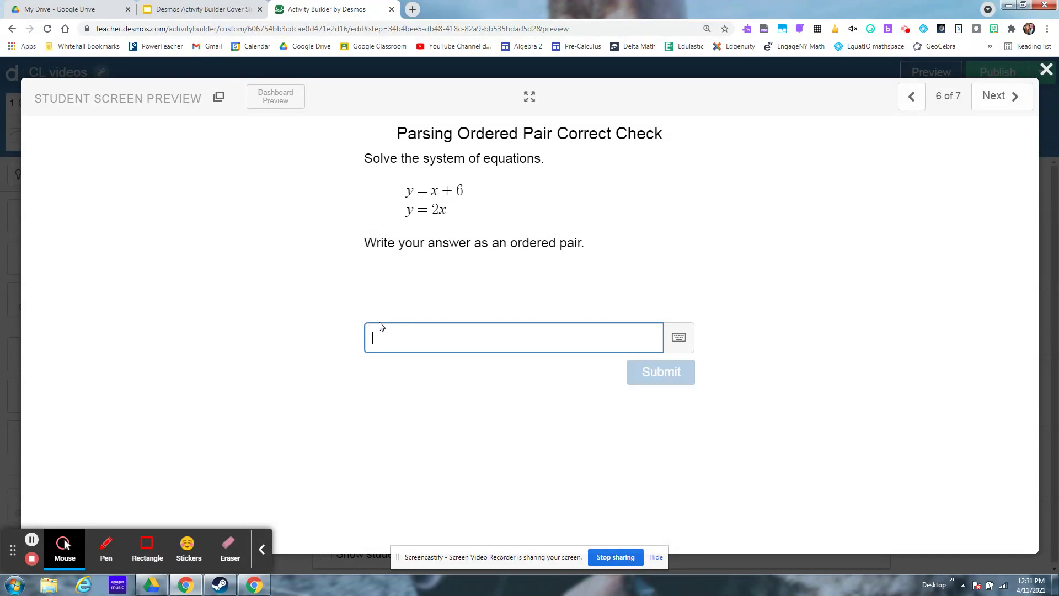
- Test the ordered pair (6,12) as the answer on screen 6, and close the student preview
{"action": "type", "text": "(6,18"}
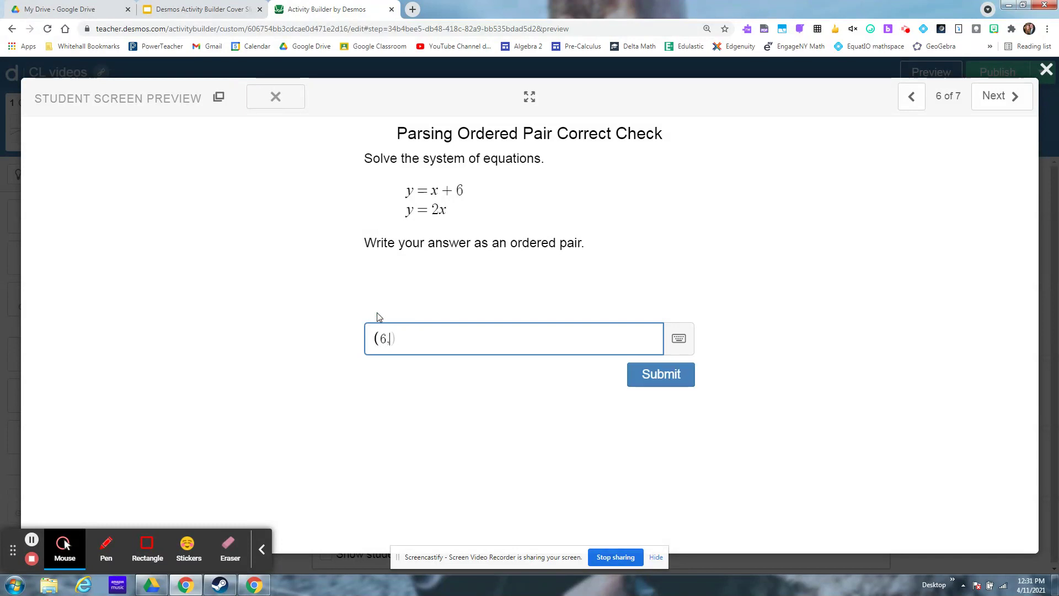
{"action": "key", "text": "BackSpace"}
{"action": "type", "text": "21"}
{"action": "key", "text": "BackSpace"}
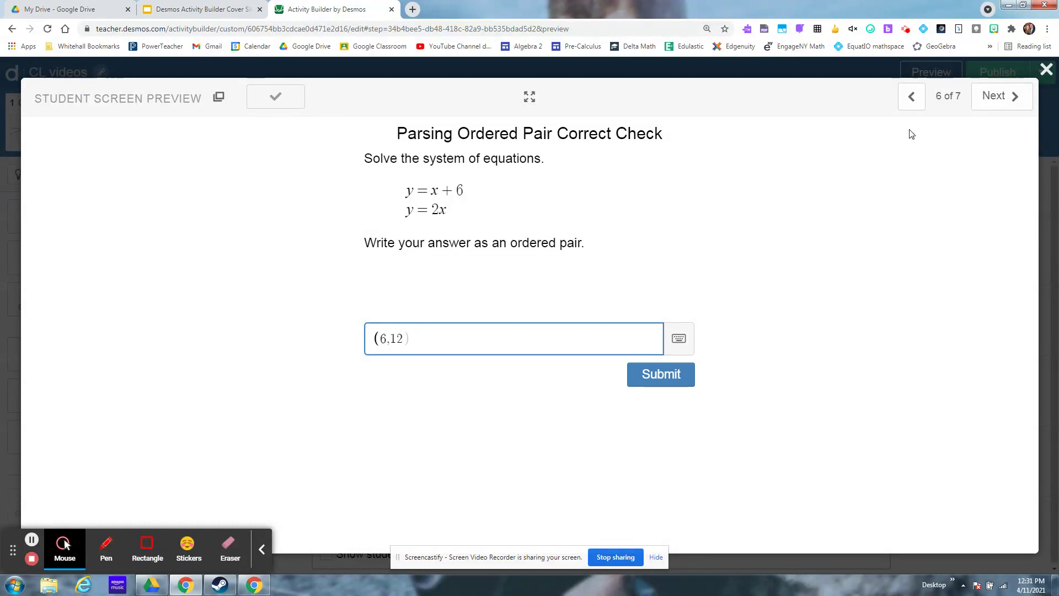
{"action": "left_click", "coordinate": [1045, 66]}
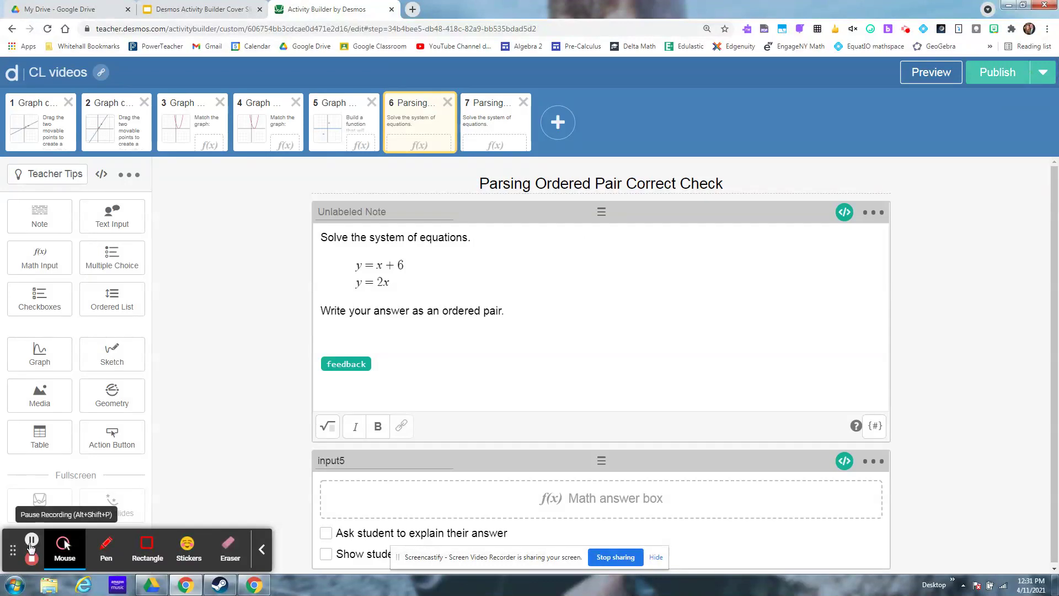
{"action": "left_click", "coordinate": [31, 543]}
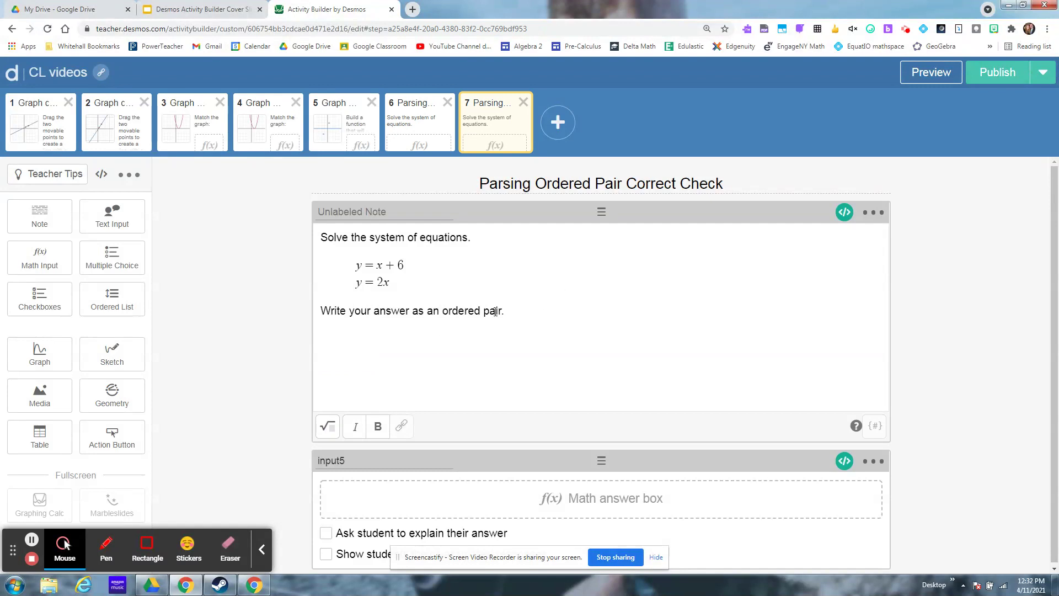
- In the script of screen 7's math input, define solution=parseOrderedPair(input5.latex)
{"action": "left_click", "coordinate": [843, 462]}
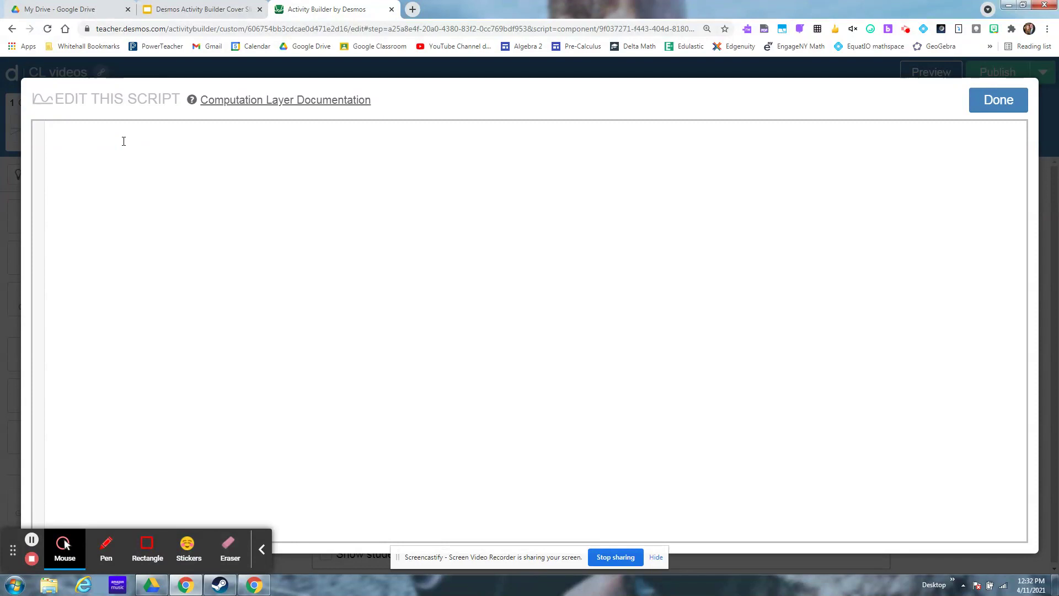
{"action": "type", "text": "solution=p"}
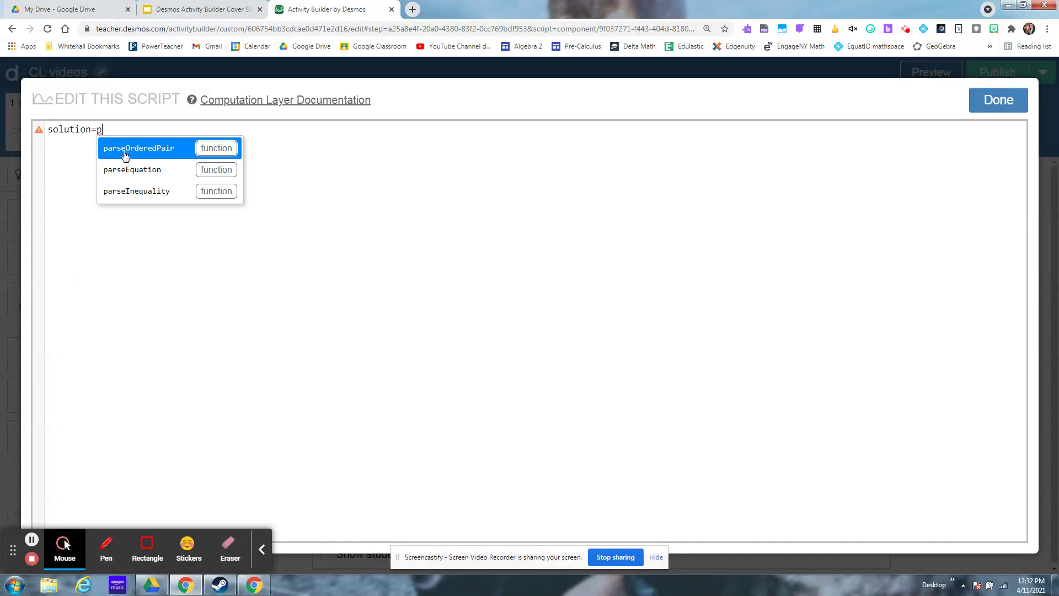
{"action": "left_click", "coordinate": [127, 144]}
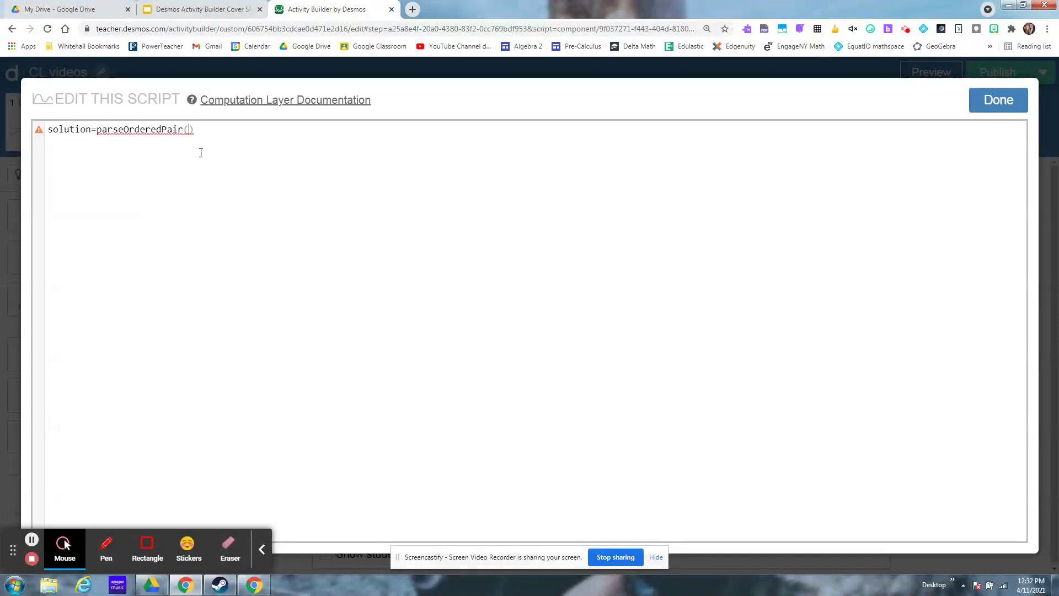
{"action": "type", "text": "input"}
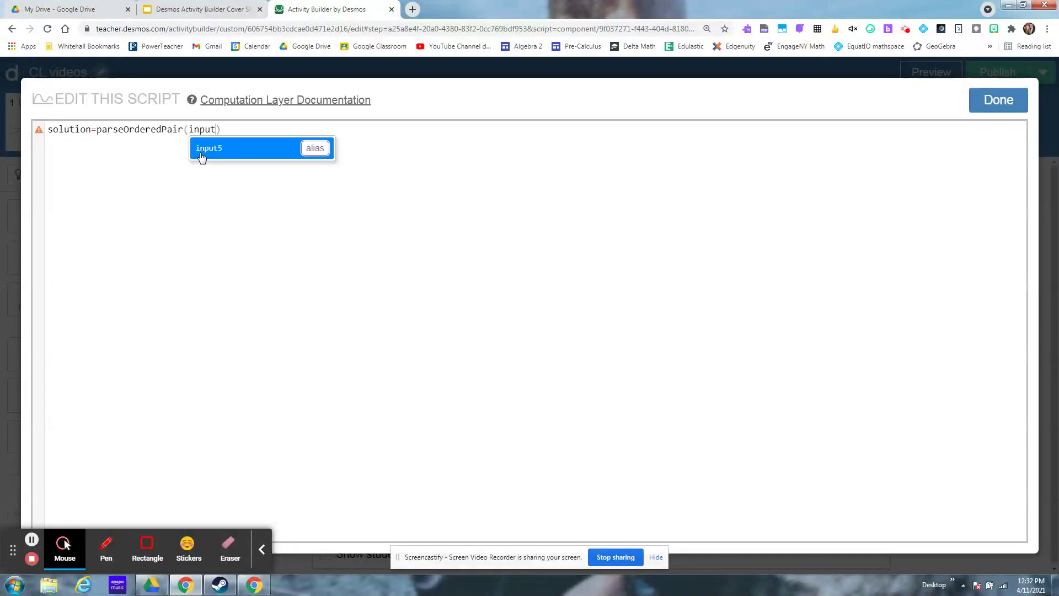
{"action": "left_click", "coordinate": [1008, 108]}
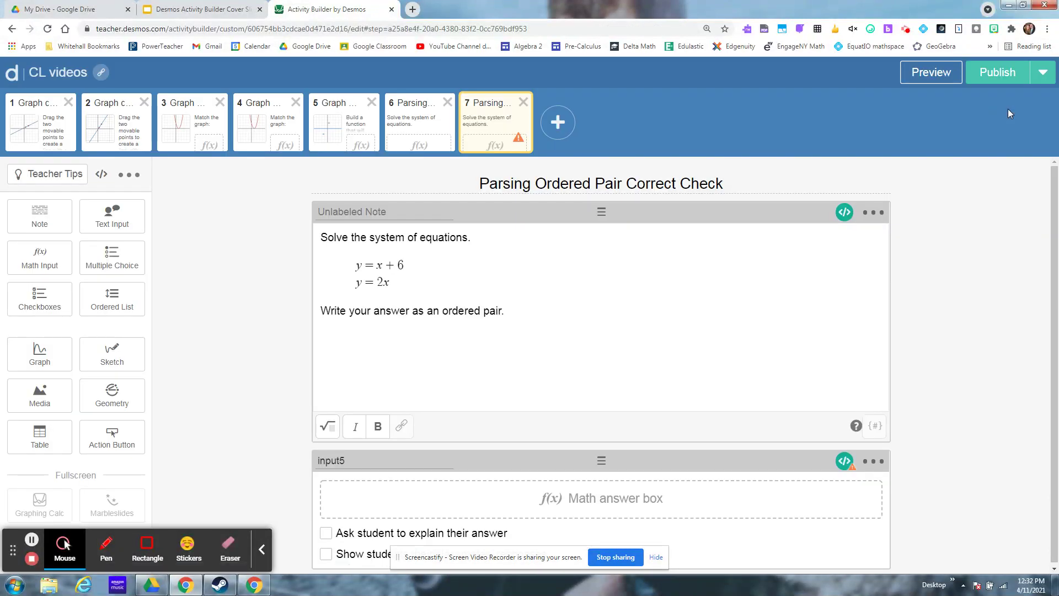
{"action": "left_click", "coordinate": [844, 461]}
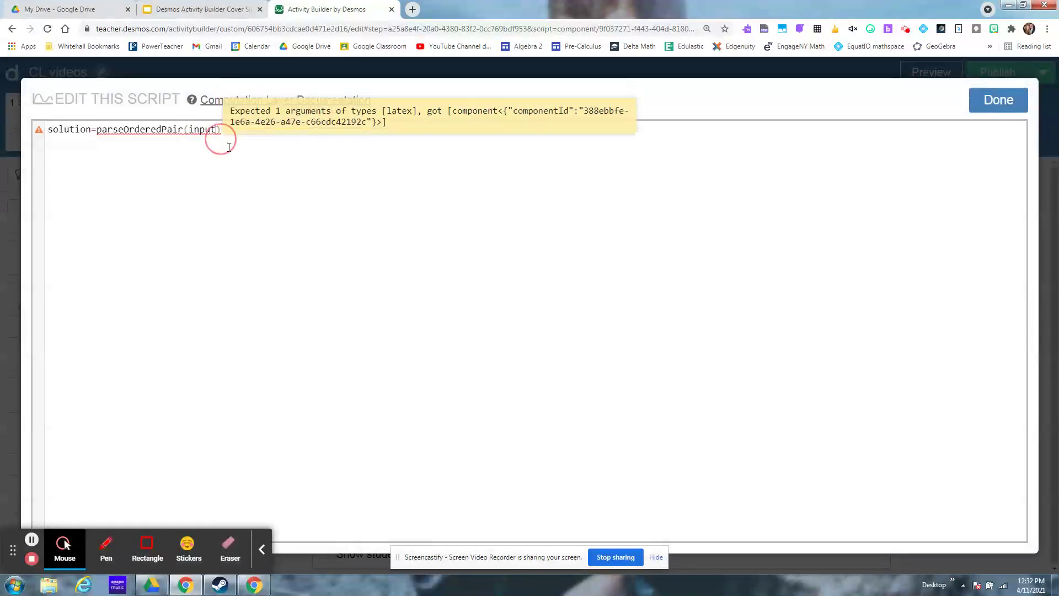
{"action": "type", "text": "5"}
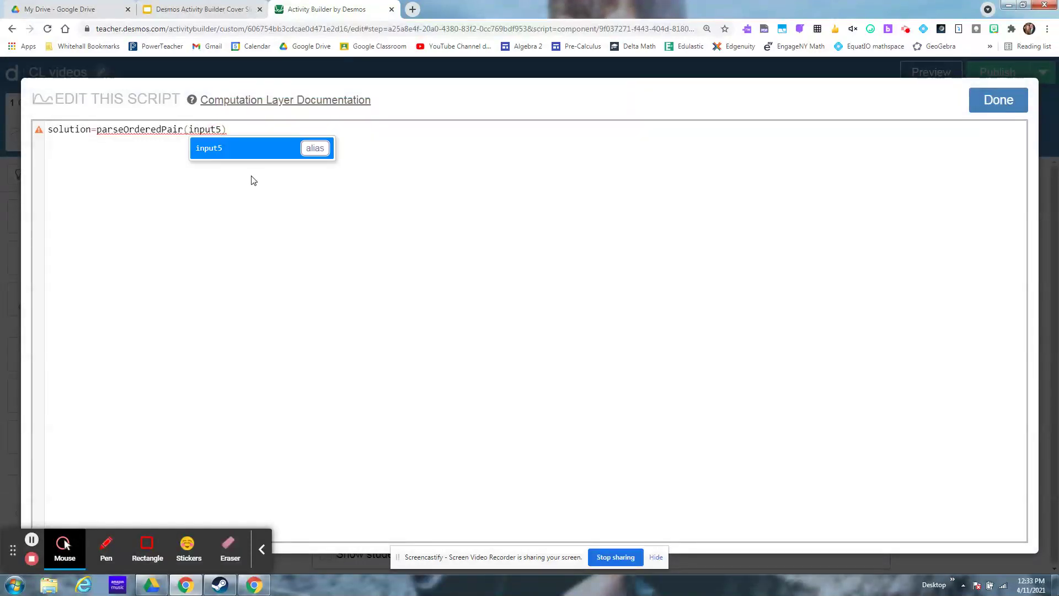
{"action": "type", "text": ".latex"}
{"action": "key", "text": "Return"}
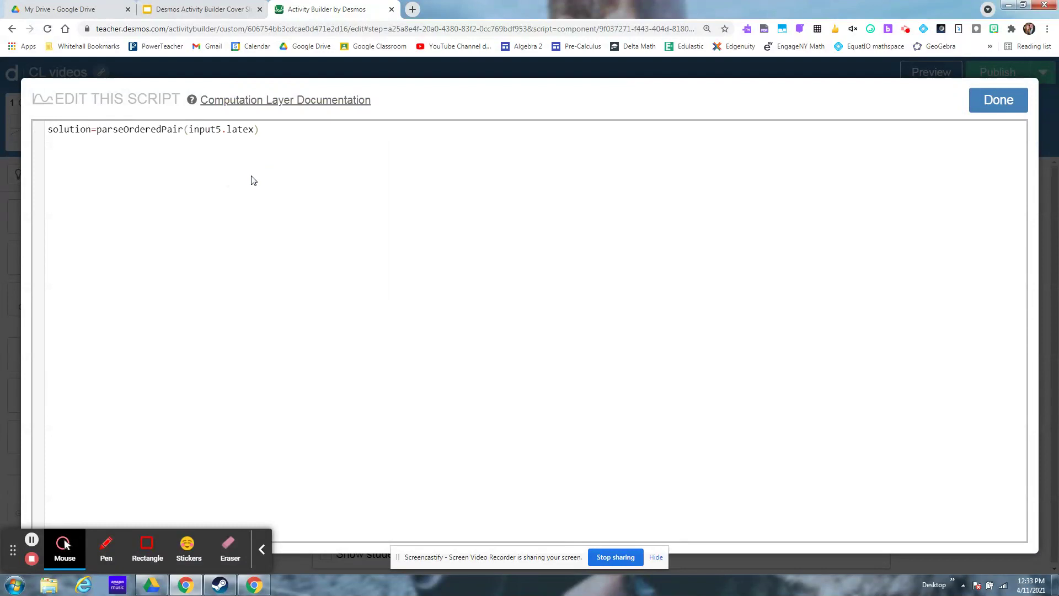
{"action": "left_click_drag", "start_coordinate": [49, 131], "coordinate": [258, 131]}
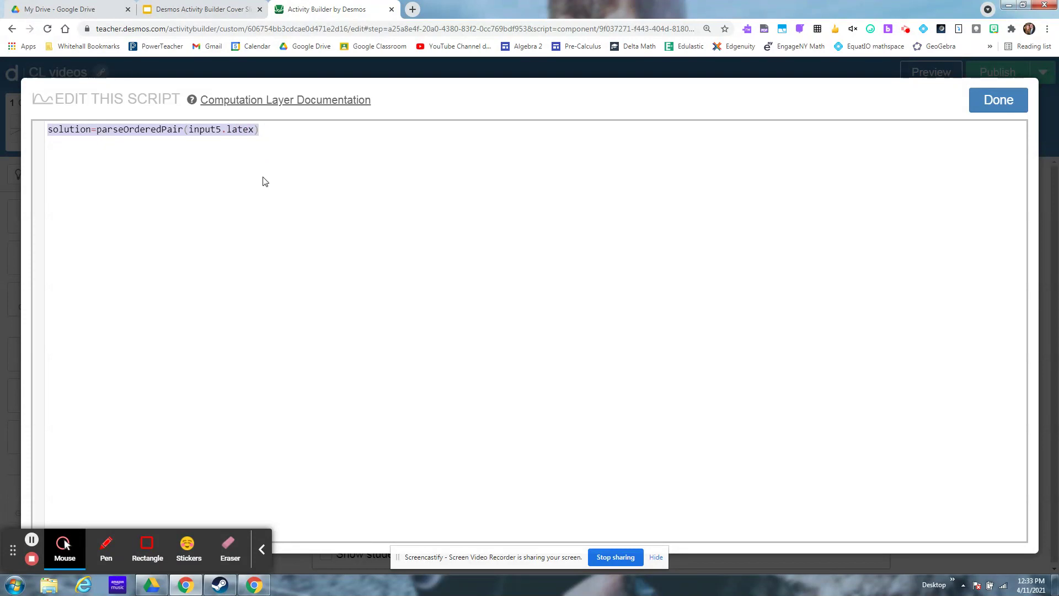
{"action": "left_click", "coordinate": [373, 143]}
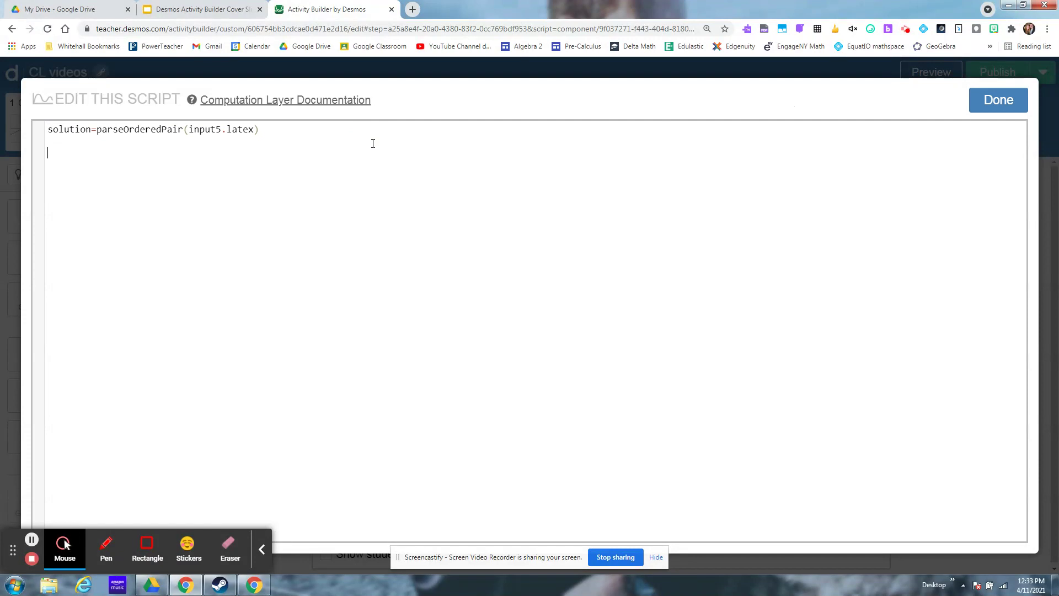
- Add a correct condition to the script below the solution variable, requiring numericValue(solution.x)=6
{"action": "key", "text": "Return"}
{"action": "type", "text": "co"}
{"action": "key", "text": "Tab"}
{"action": "type", "text": "n"}
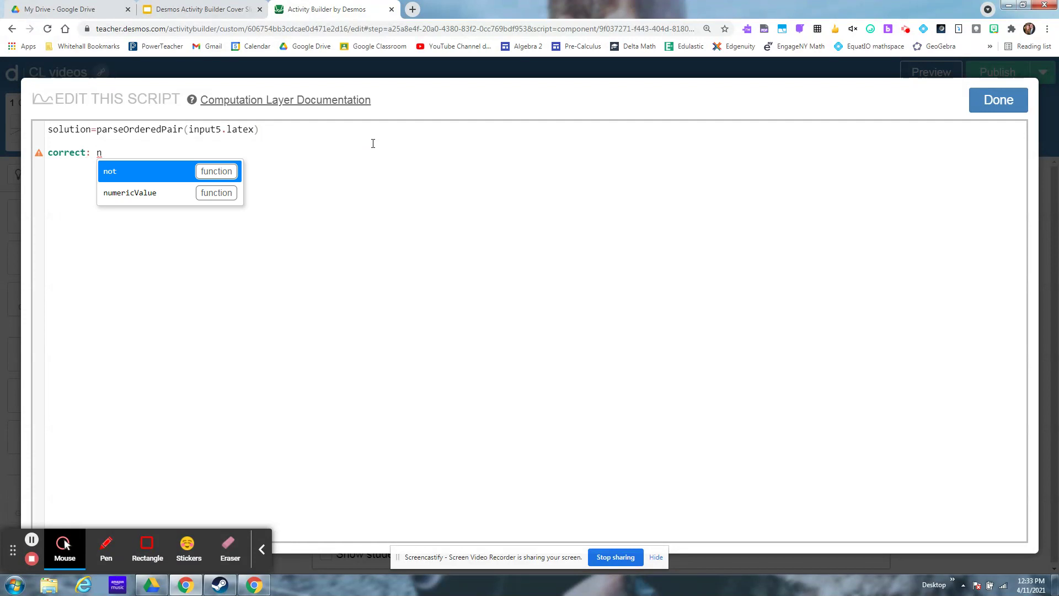
{"action": "type", "text": "u"}
{"action": "key", "text": "Tab"}
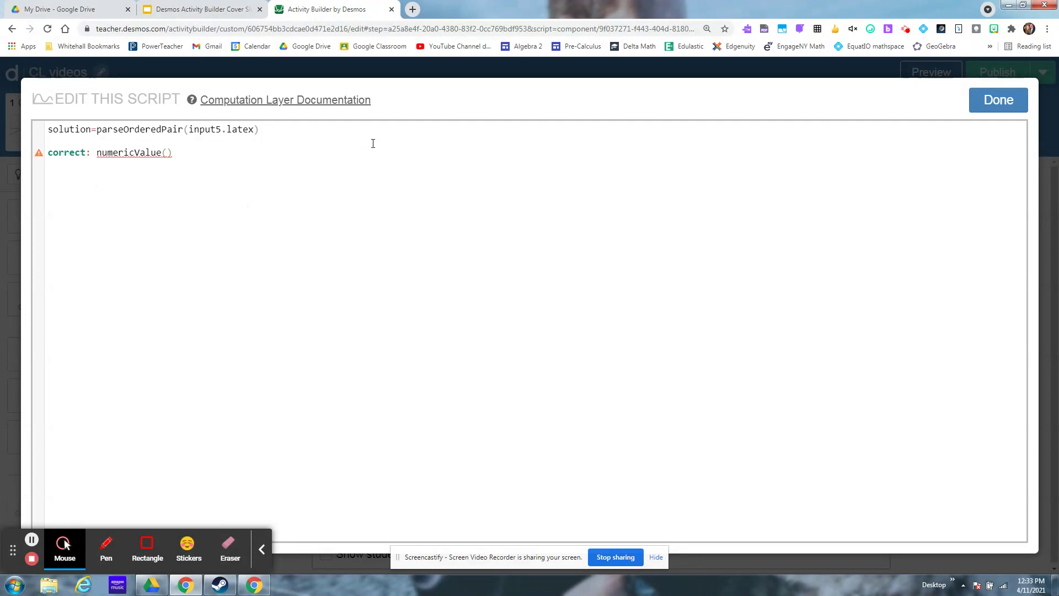
{"action": "type", "text": "sol"}
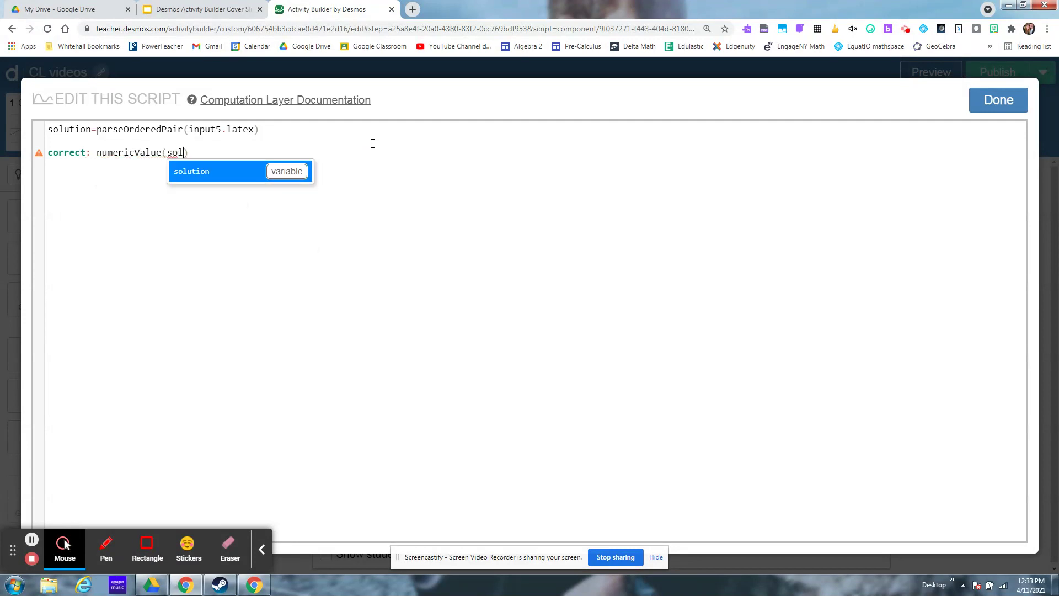
{"action": "key", "text": "Tab"}
{"action": "key", "text": "BackSpace"}
{"action": "key", "text": "BackSpace"}
{"action": "key", "text": "BackSpace"}
{"action": "key", "text": "BackSpace"}
{"action": "key", "text": "BackSpace"}
{"action": "key", "text": "Tab"}
{"action": "type", "text": ".x"}
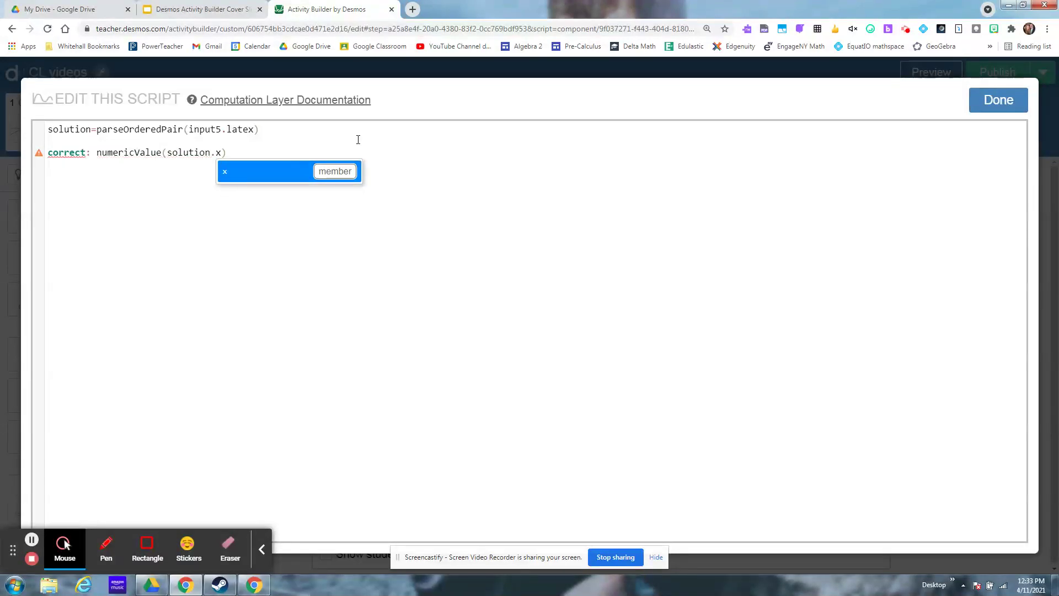
{"action": "left_click_drag", "start_coordinate": [99, 154], "coordinate": [222, 156]}
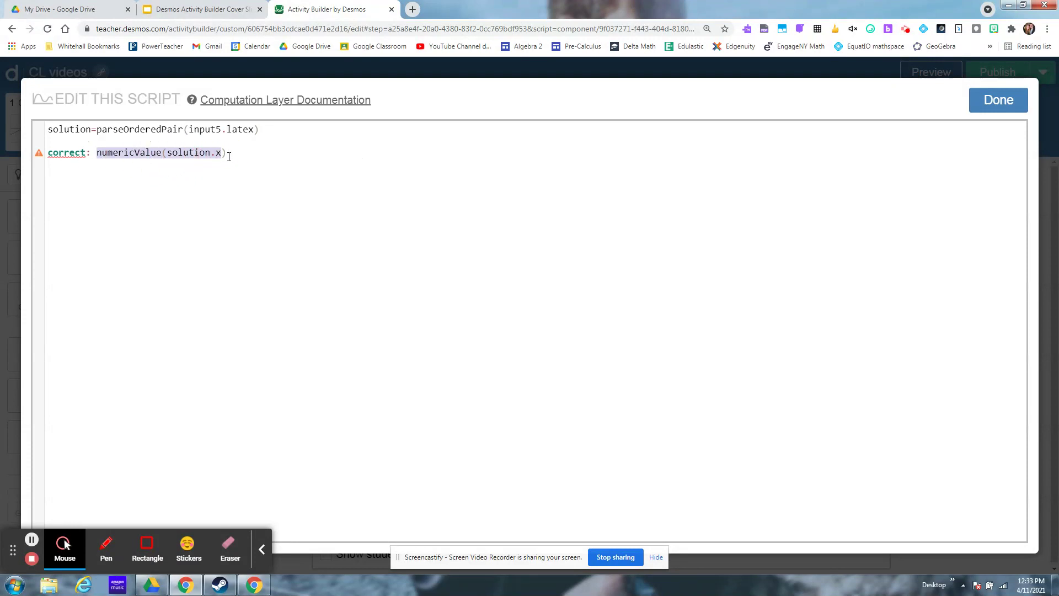
{"action": "left_click", "coordinate": [267, 200]}
{"action": "type", "text": "=6"}
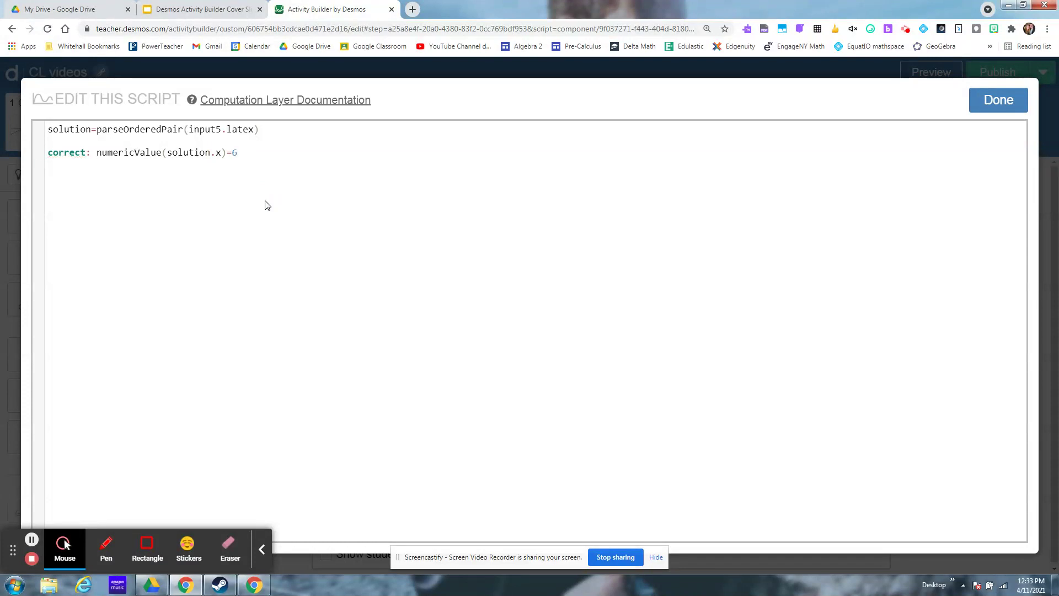
- Extend the correct condition with "and numericValue(solution.y)=12", and finish editing the script
{"action": "type", "text": " and nu"}
{"action": "key", "text": "Tab"}
{"action": "type", "text": "so"}
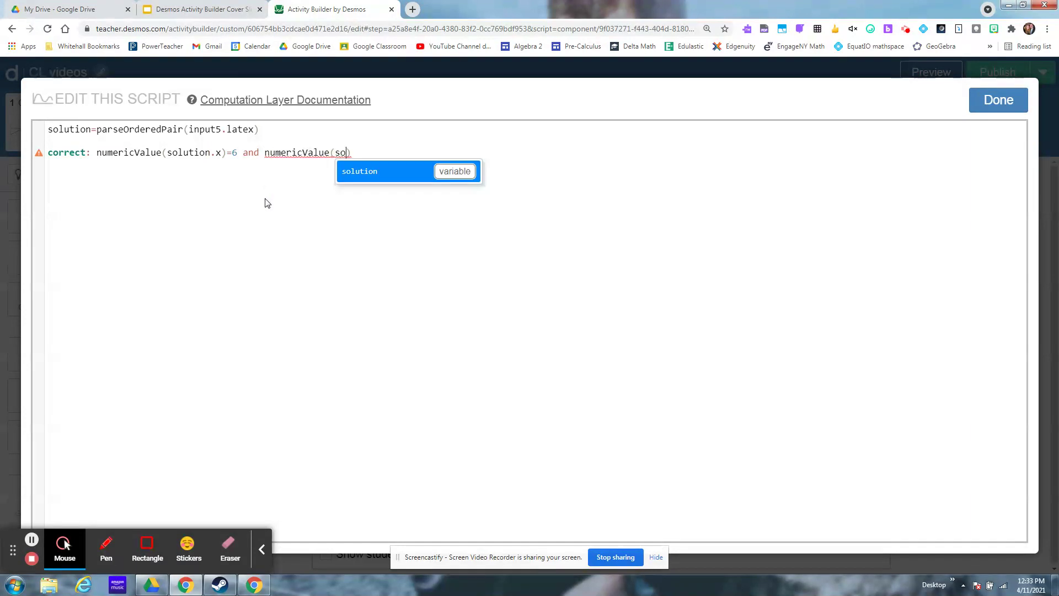
{"action": "key", "text": "Tab"}
{"action": "type", "text": ".y"}
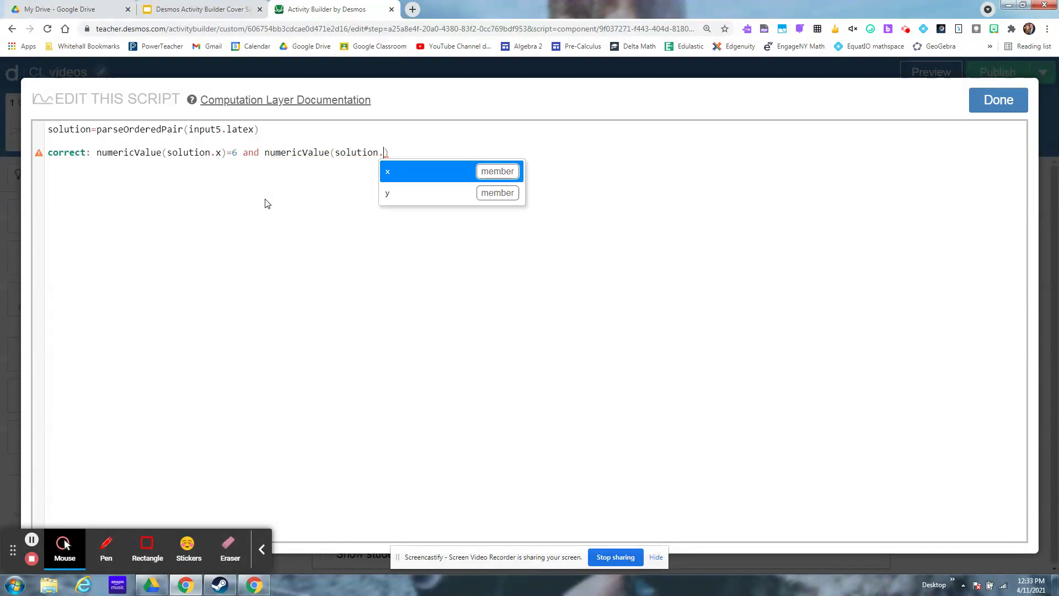
{"action": "key", "text": "Right"}
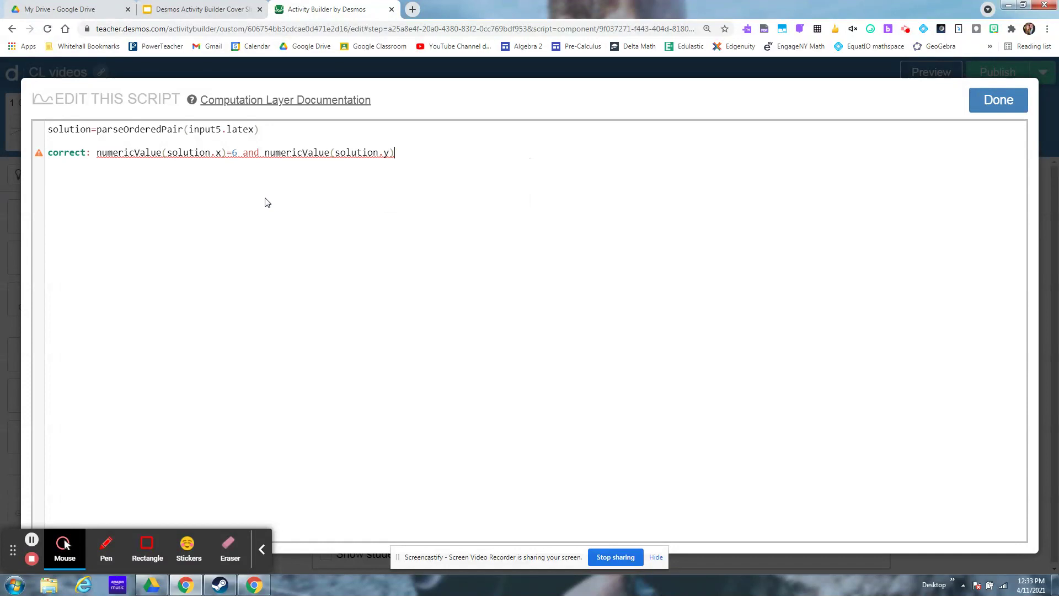
{"action": "type", "text": "=12"}
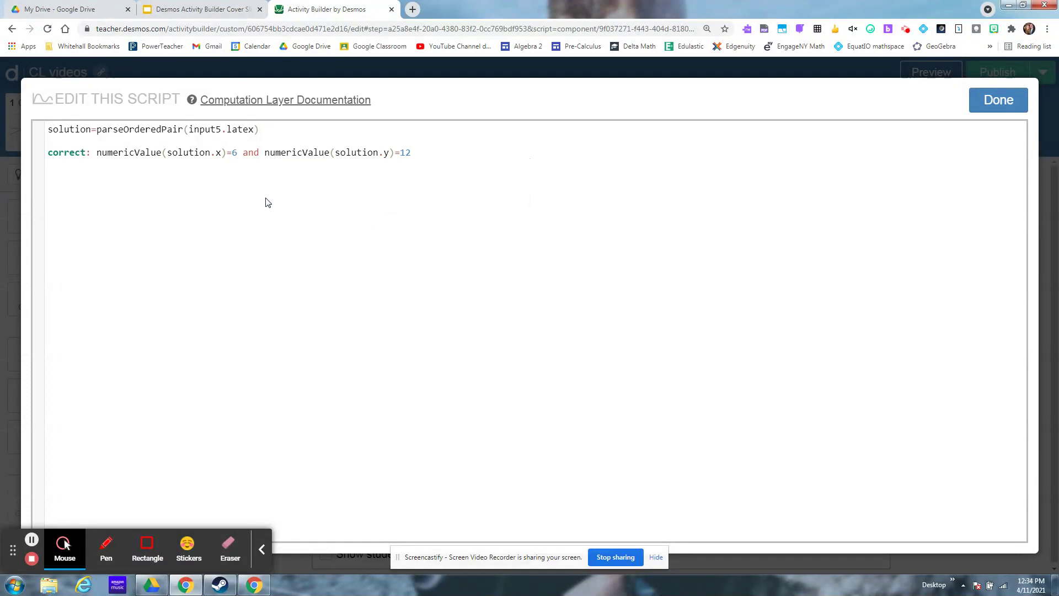
{"action": "left_click", "coordinate": [981, 102]}
- Preview screen 7 as a student, test the answer (6,10), and change it to (6,12)
{"action": "left_click", "coordinate": [929, 81]}
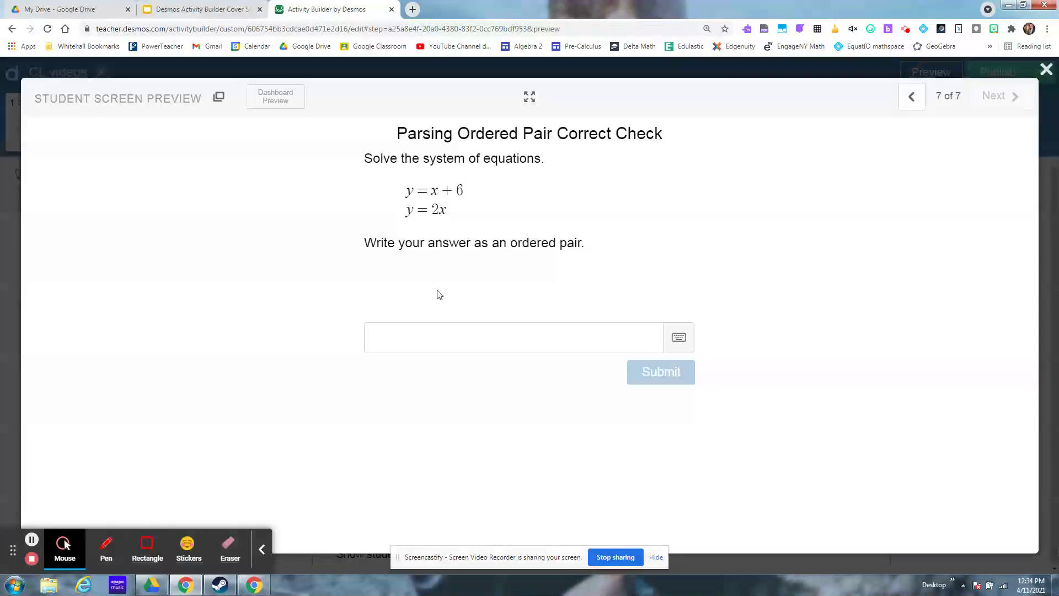
{"action": "left_click", "coordinate": [440, 337]}
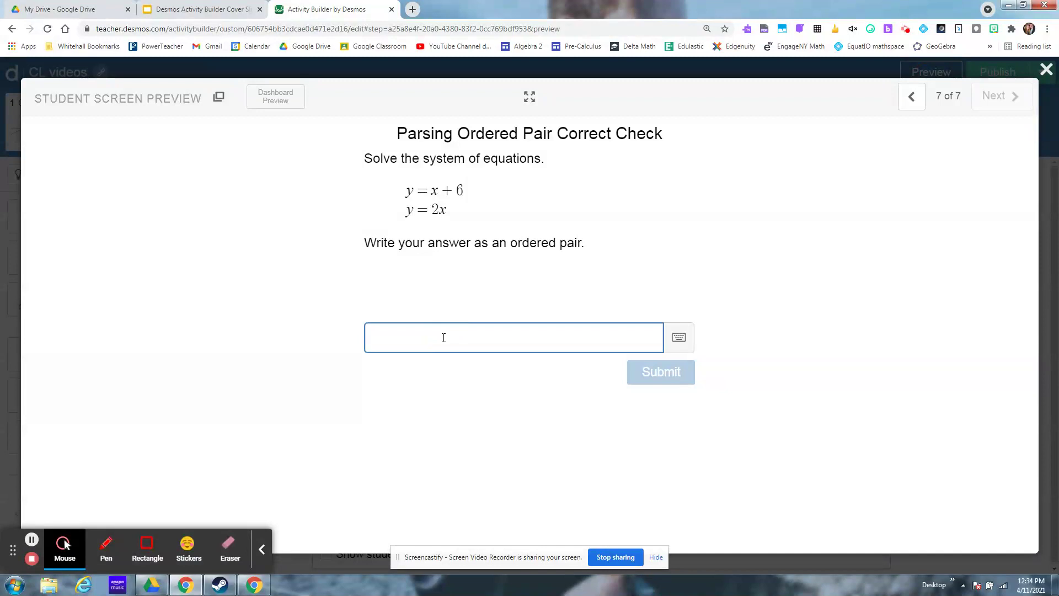
{"action": "type", "text": "6,10)"}
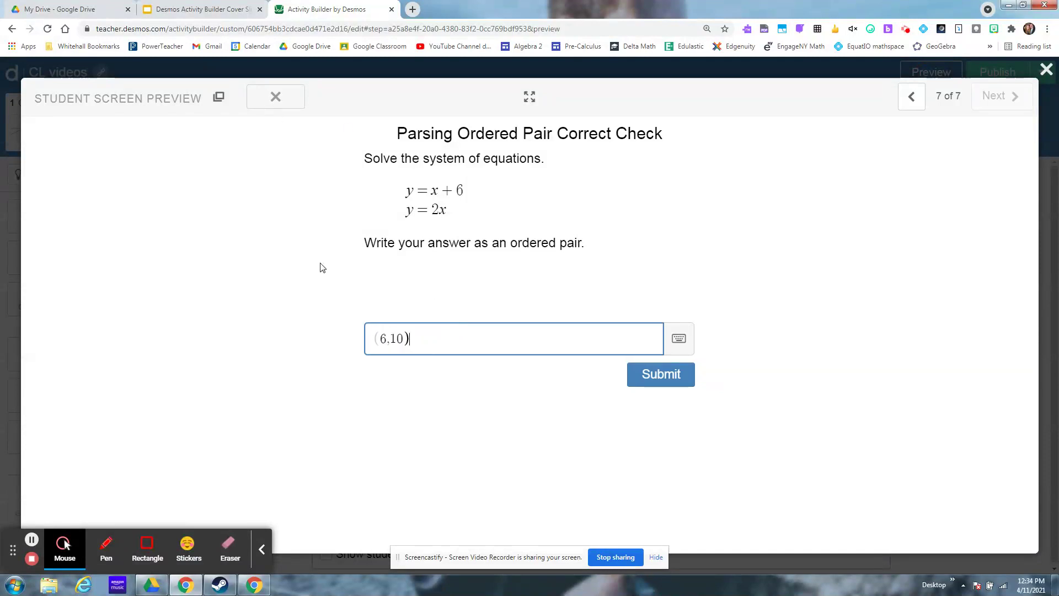
{"action": "left_click_drag", "start_coordinate": [389, 340], "coordinate": [379, 338]}
{"action": "left_click", "coordinate": [398, 338]}
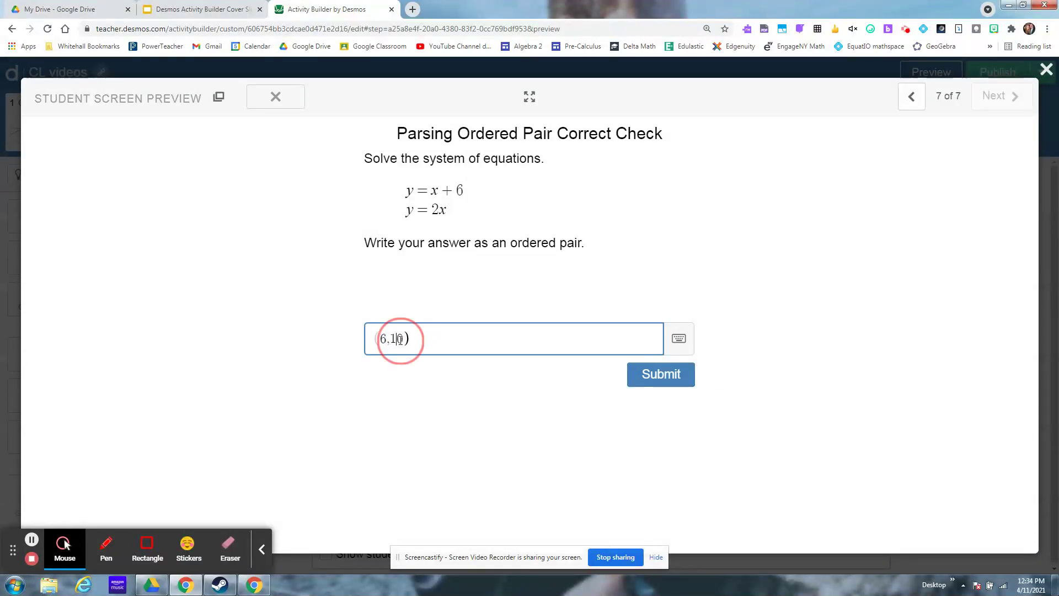
{"action": "key", "text": "Delete"}
{"action": "type", "text": "2"}
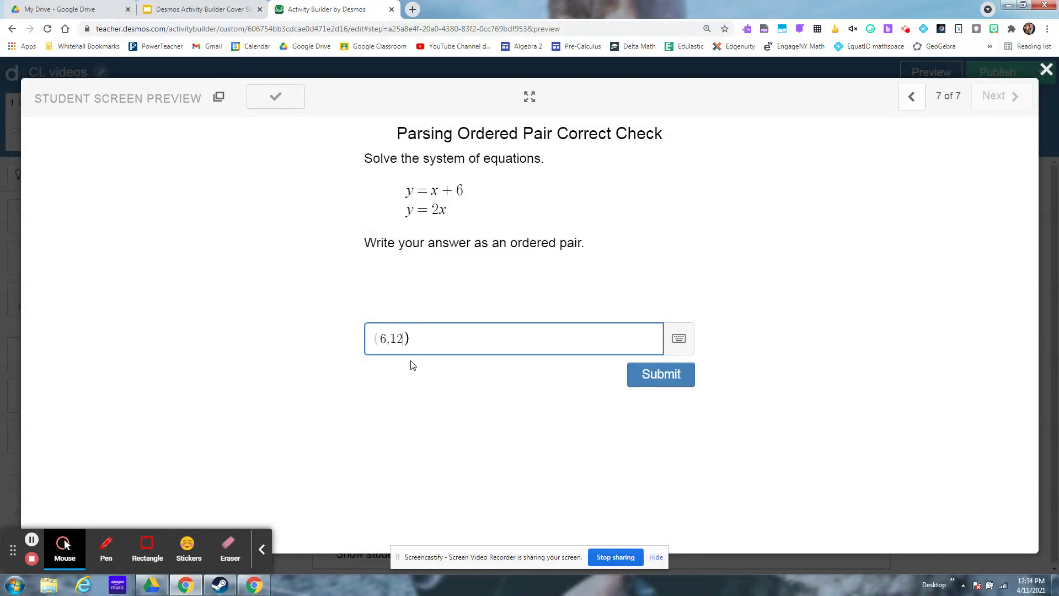